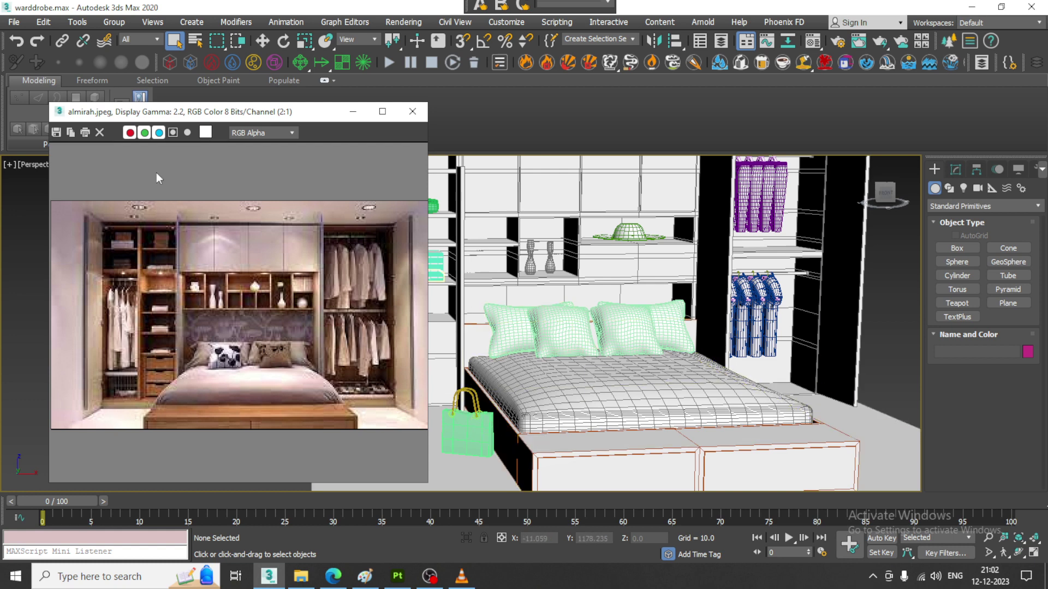
Move the wardrobe reference image clear of the model and scale the floor plane up uniformly by a factor of about 1.39.
{"action": "left_click_drag", "start_coordinate": [217, 120], "coordinate": [136, 85]}
{"action": "scroll", "coordinate": [640, 347], "scroll_direction": "down", "scroll_amount": 4}
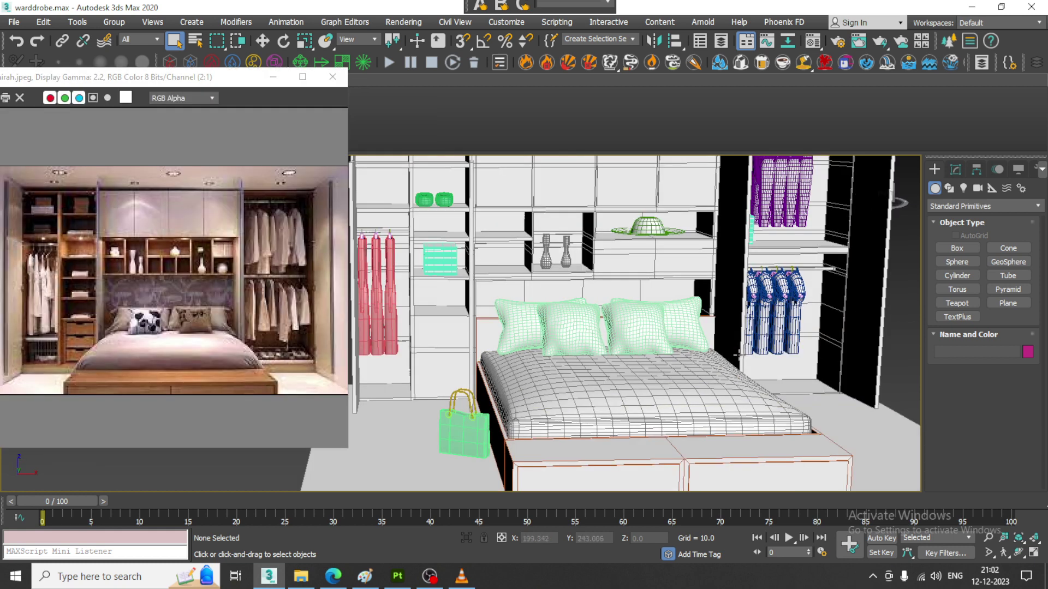
{"action": "scroll", "coordinate": [640, 347], "scroll_direction": "up", "scroll_amount": 3}
{"action": "middle_click_drag", "start_coordinate": [640, 347], "coordinate": [736, 457], "text": "alt"}
{"action": "left_click", "coordinate": [727, 429]}
{"action": "key", "text": "r"}
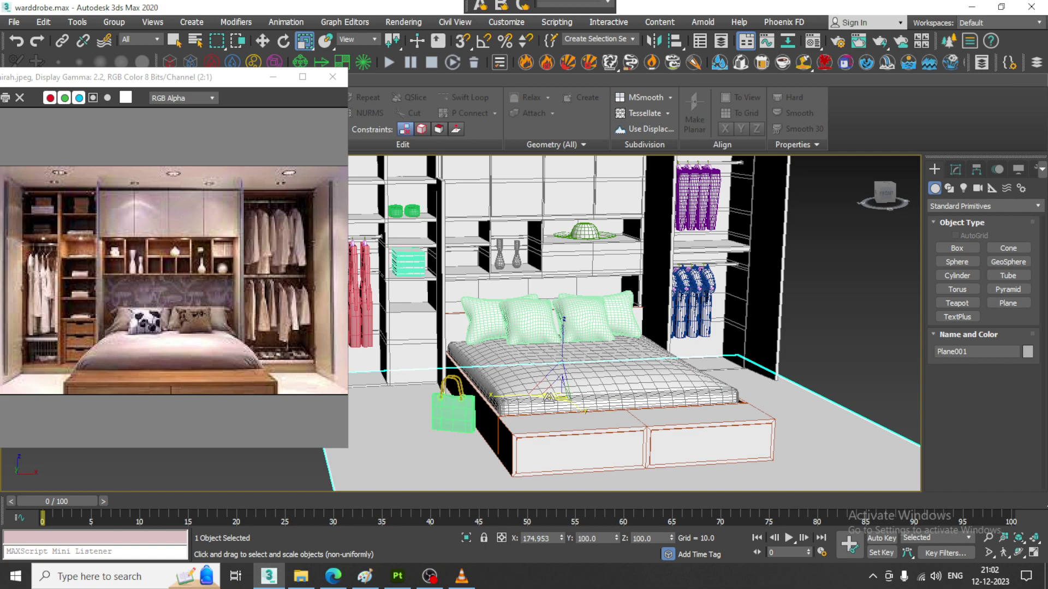
{"action": "left_click_drag", "start_coordinate": [552, 392], "coordinate": [650, 376]}
{"action": "mouse_move", "coordinate": [649, 376]}
{"action": "middle_mouse_down", "text": "alt"}
{"action": "mouse_move", "coordinate": [672, 387]}
{"action": "mouse_move", "coordinate": [649, 341]}
{"action": "mouse_move", "coordinate": [657, 361]}
{"action": "middle_mouse_up", "text": "alt"}
{"action": "scroll", "coordinate": [657, 361], "scroll_direction": "down", "scroll_amount": 5}
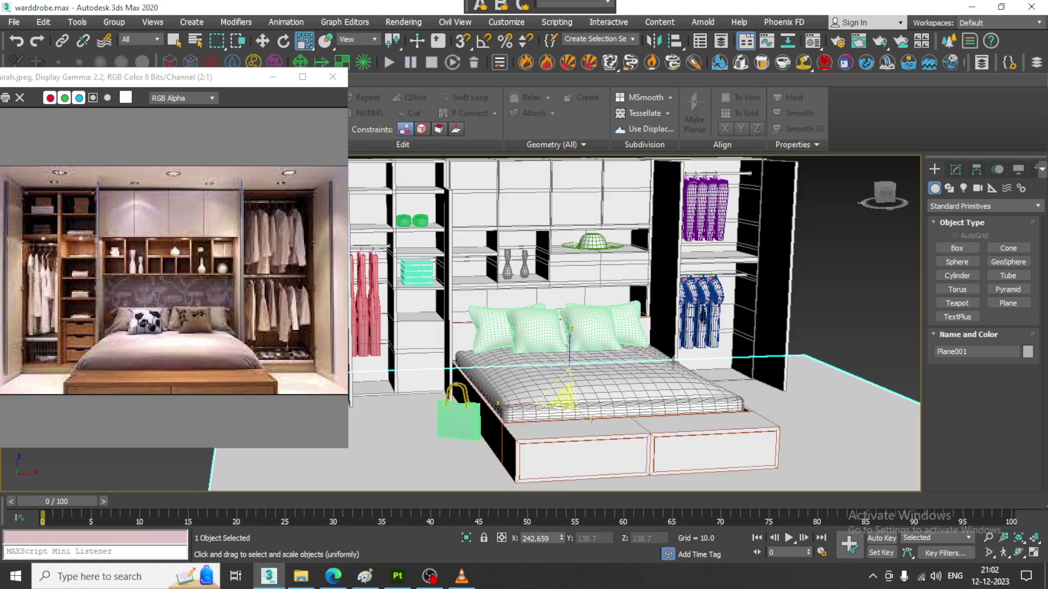
{"action": "scroll", "coordinate": [653, 344], "scroll_direction": "up", "scroll_amount": 5}
{"action": "middle_click_drag", "start_coordinate": [666, 334], "coordinate": [667, 343]}
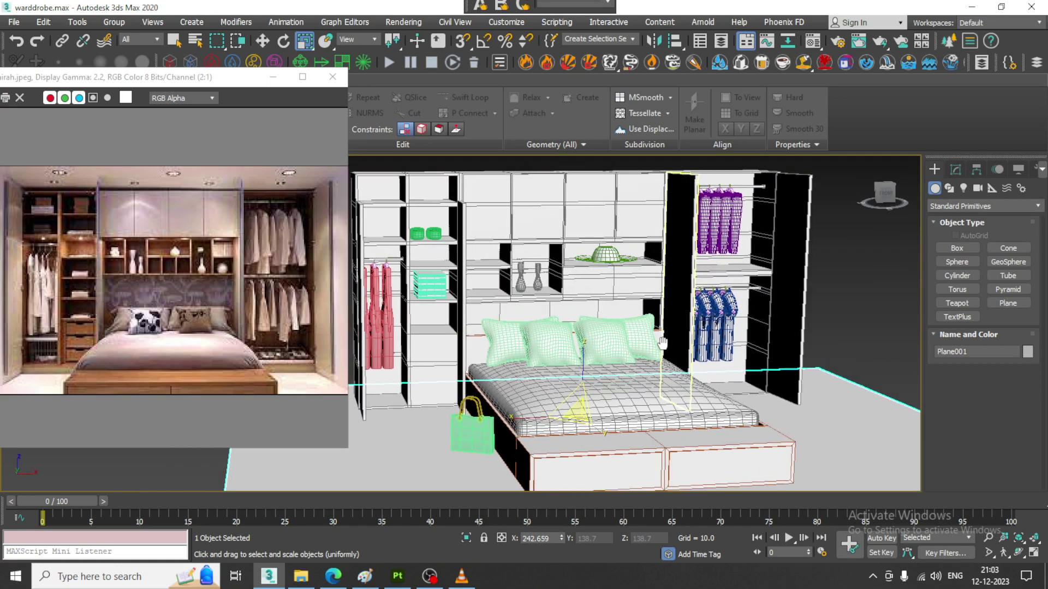
{"action": "left_click_drag", "start_coordinate": [146, 79], "coordinate": [142, 86]}
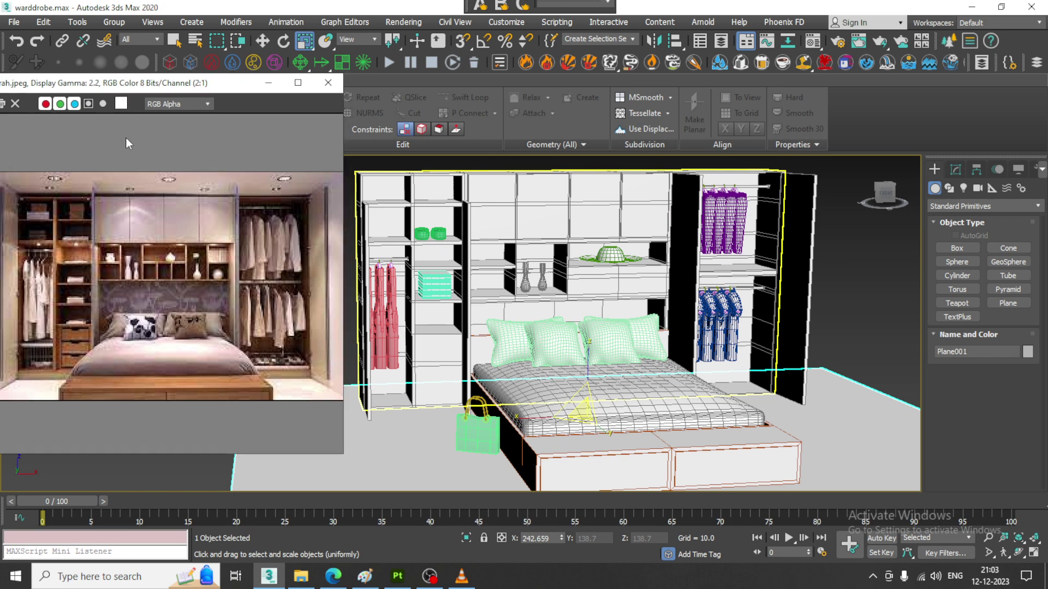
Open the render setup and set the renderer to V-Ray Next, update 1.2.
{"action": "left_click", "coordinate": [404, 21]}
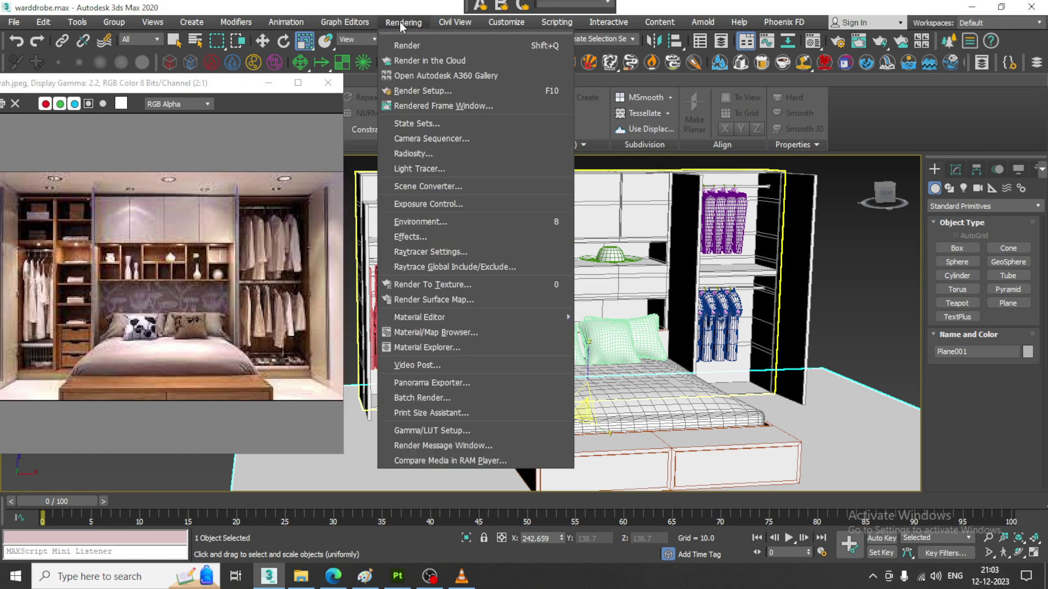
{"action": "left_click", "coordinate": [435, 91]}
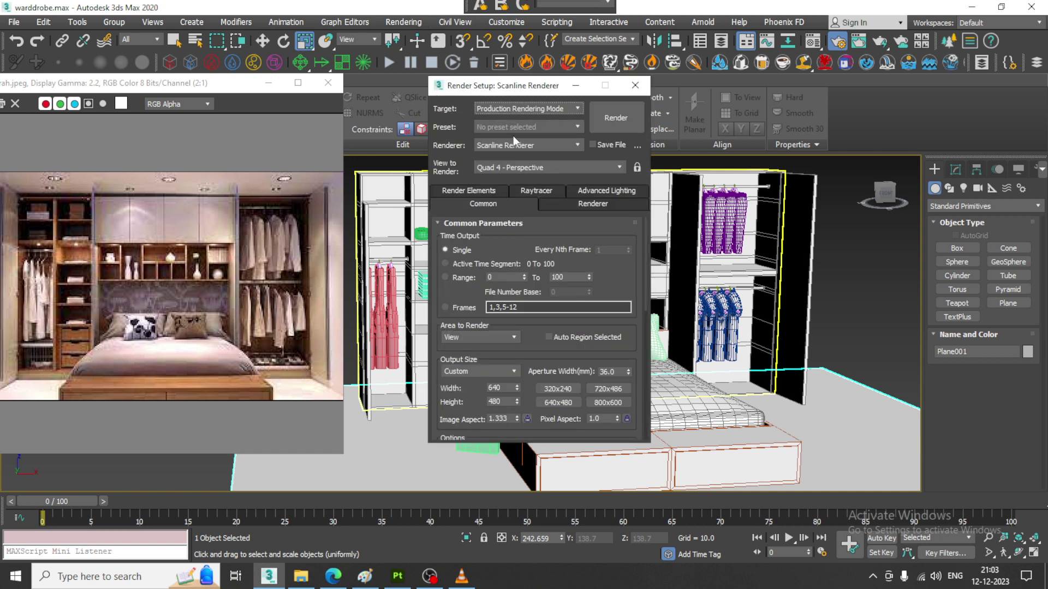
{"action": "left_click", "coordinate": [513, 145]}
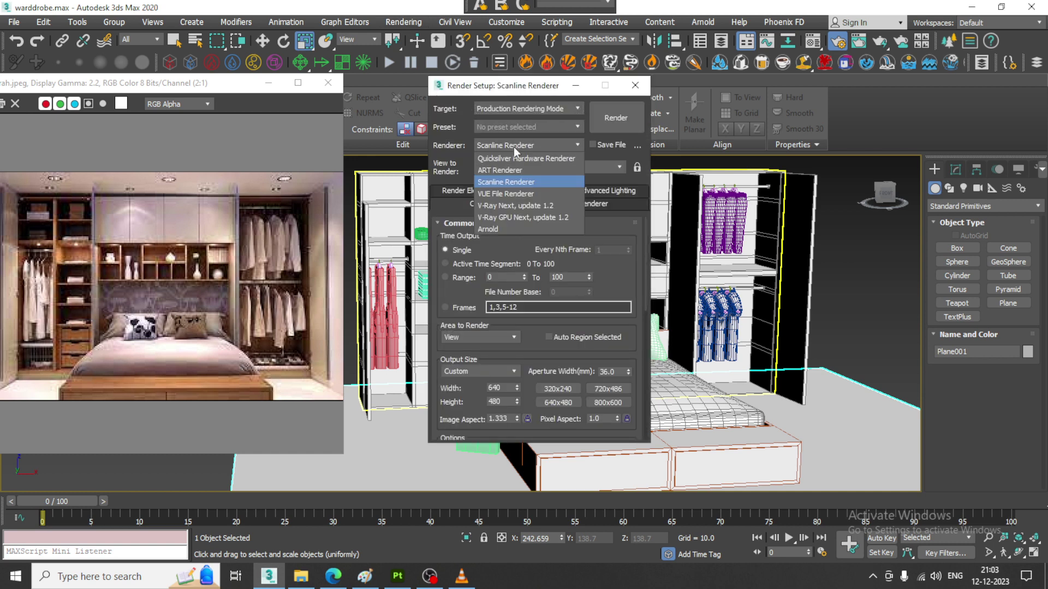
{"action": "left_click", "coordinate": [525, 205]}
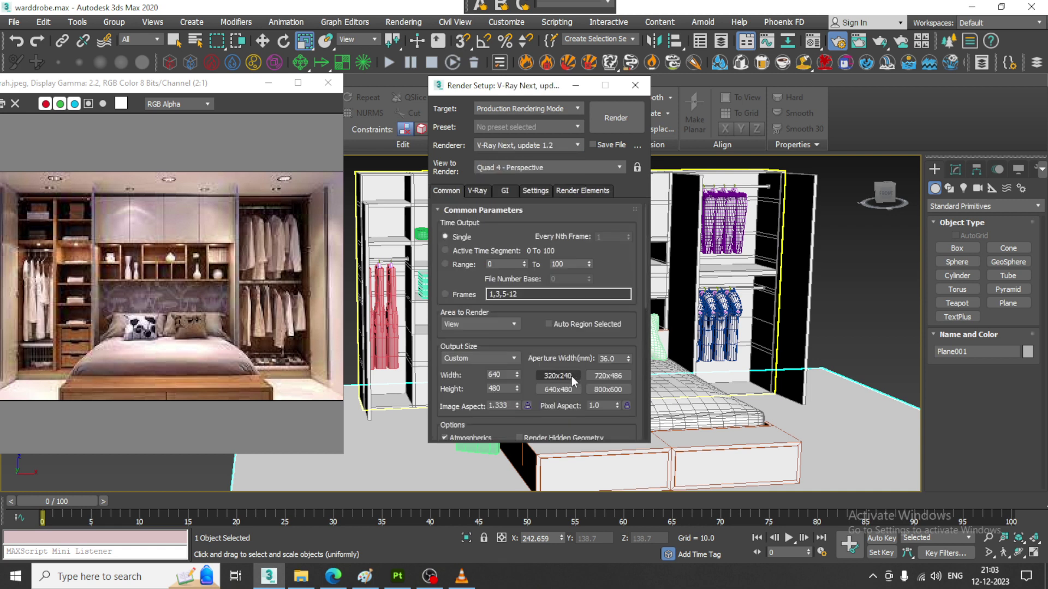
Set the render output size to the HDTV (video) preset and close the render setup.
{"action": "left_click_drag", "start_coordinate": [540, 342], "coordinate": [539, 297]}
{"action": "left_click", "coordinate": [505, 313]}
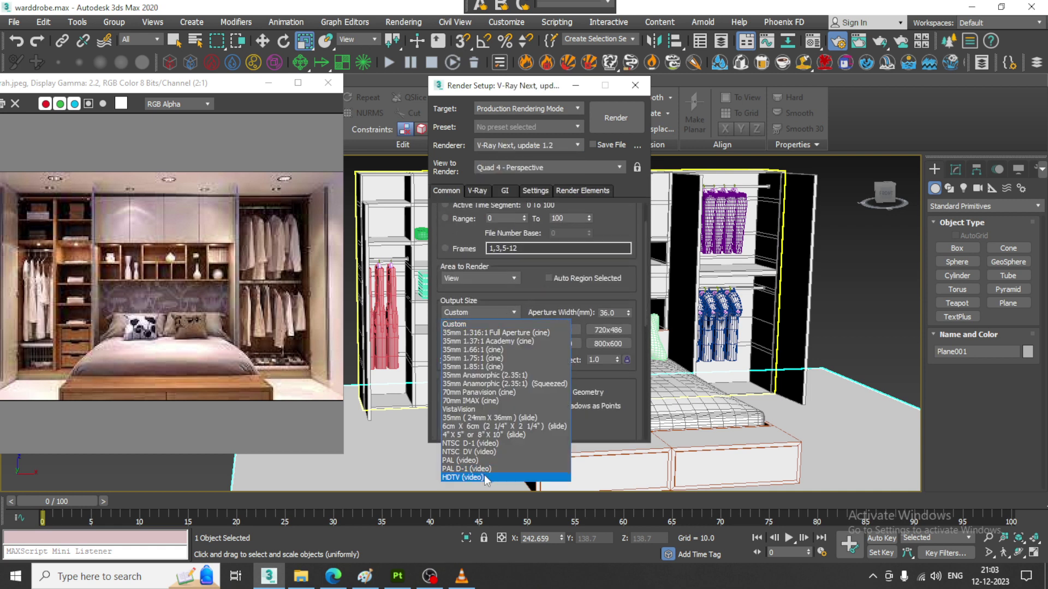
{"action": "left_click", "coordinate": [480, 479]}
{"action": "scroll", "coordinate": [543, 370], "scroll_direction": "down", "scroll_amount": 3}
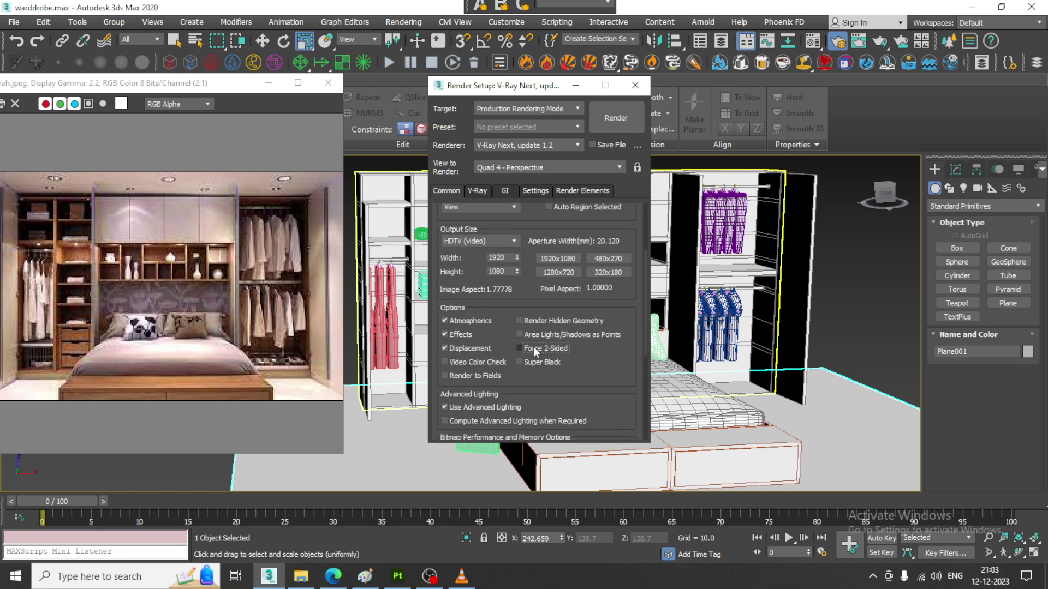
{"action": "left_click", "coordinate": [633, 84]}
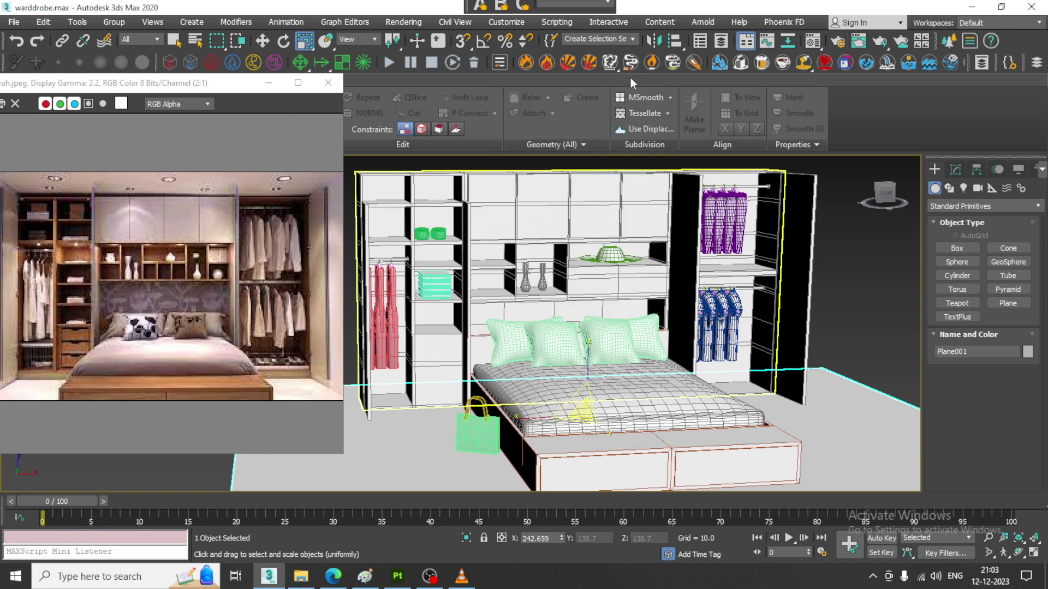
{"action": "left_click", "coordinate": [654, 434]}
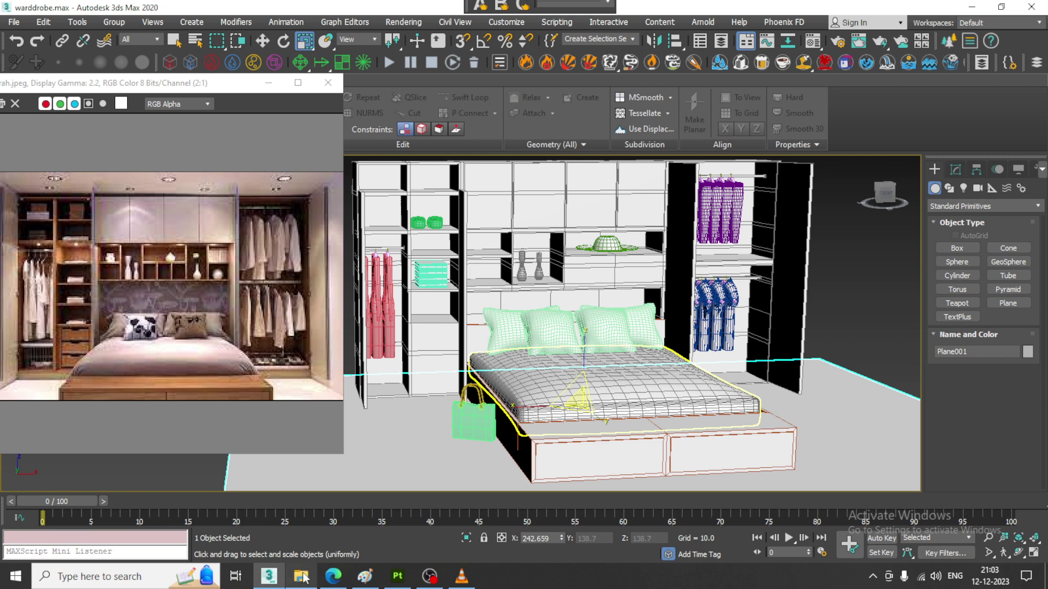
{"action": "left_click", "coordinate": [301, 576]}
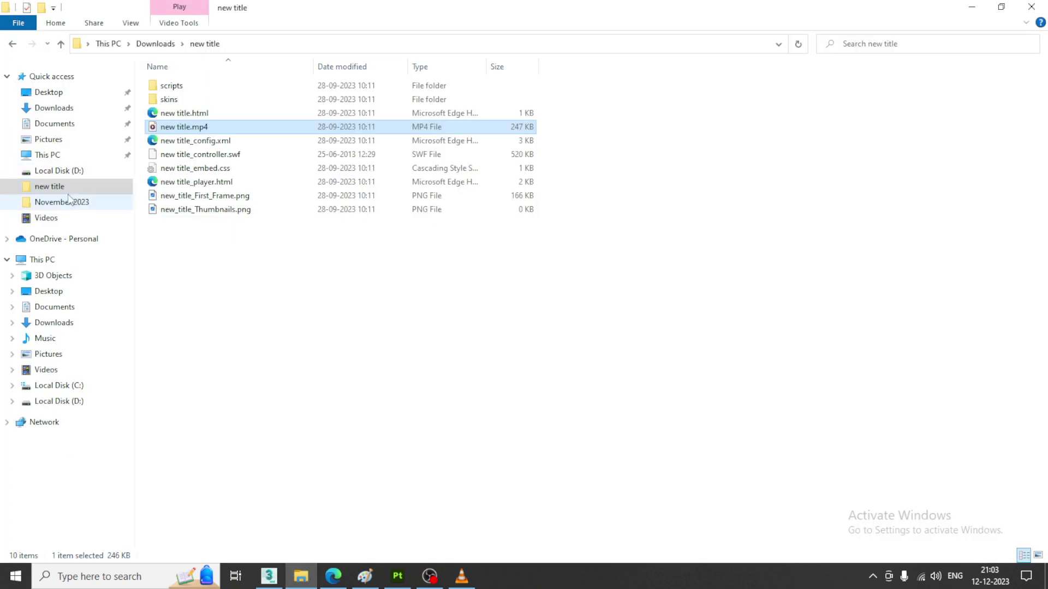
{"action": "left_click", "coordinate": [59, 108]}
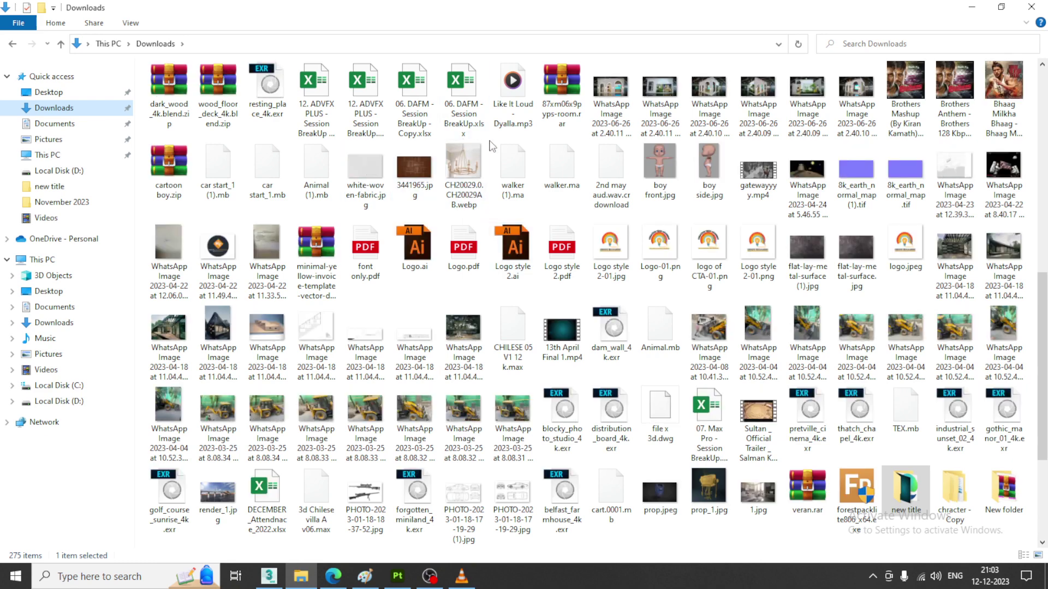
{"action": "scroll", "coordinate": [469, 287], "scroll_direction": "down", "scroll_amount": 10}
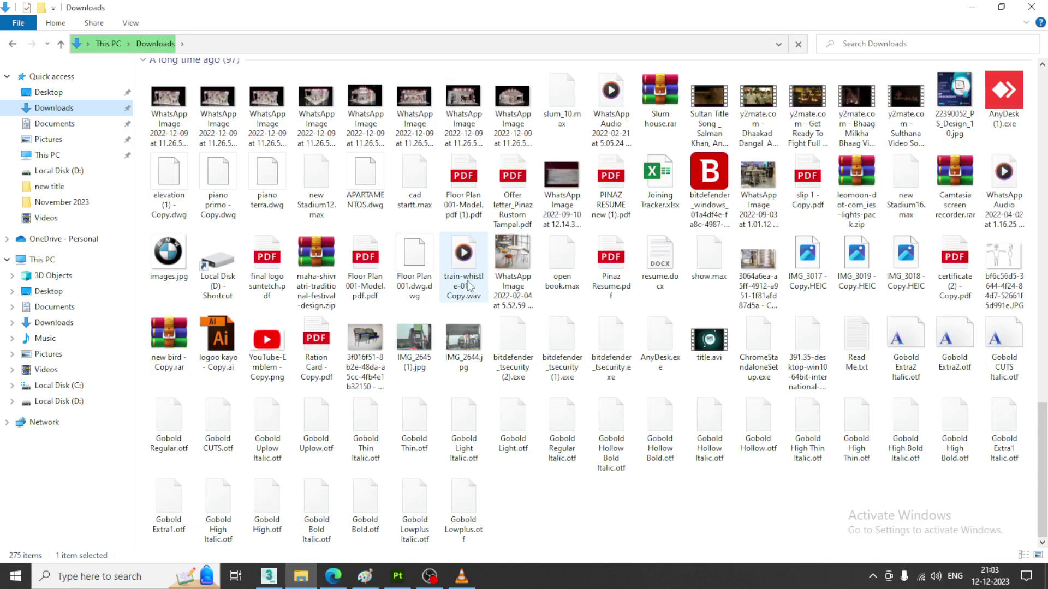
{"action": "left_click", "coordinate": [970, 7]}
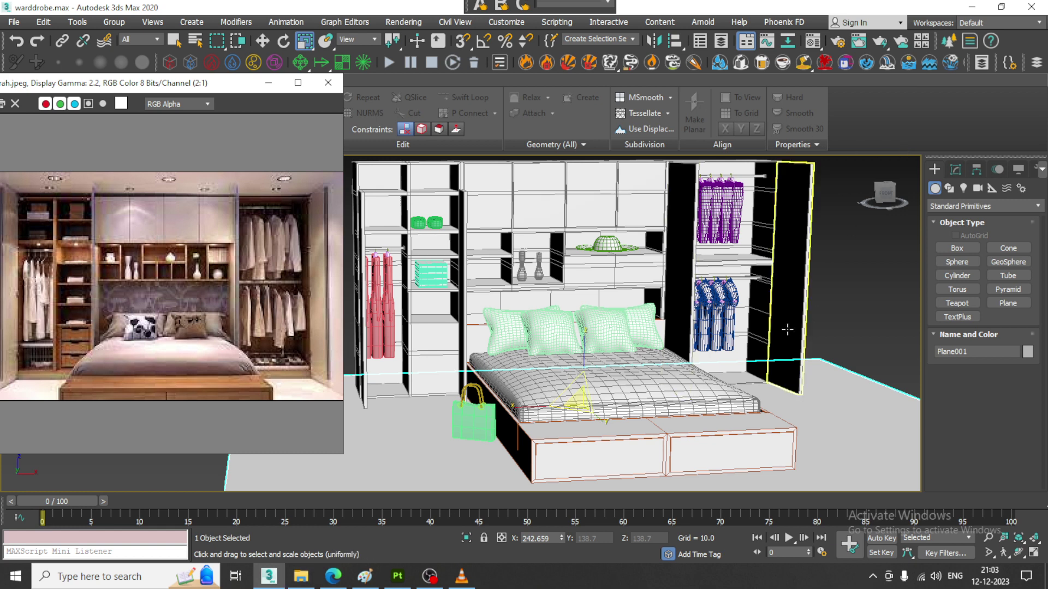
Open the Downloads folder in a new File Explorer window and sort its files by type.
{"action": "key", "text": "super+e"}
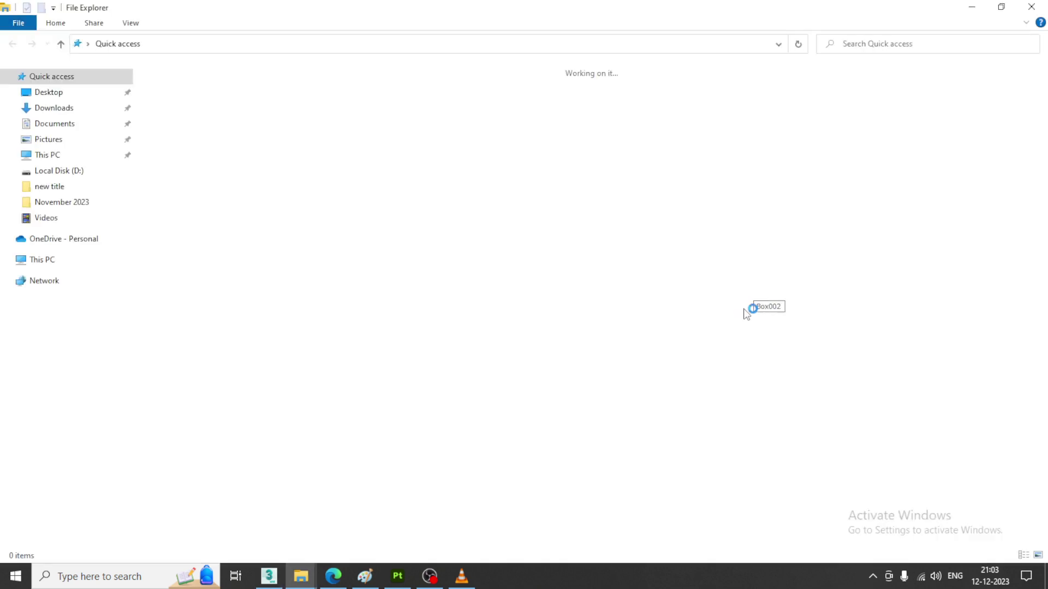
{"action": "left_click", "coordinate": [55, 108]}
{"action": "scroll", "coordinate": [603, 295], "scroll_direction": "down", "scroll_amount": 5}
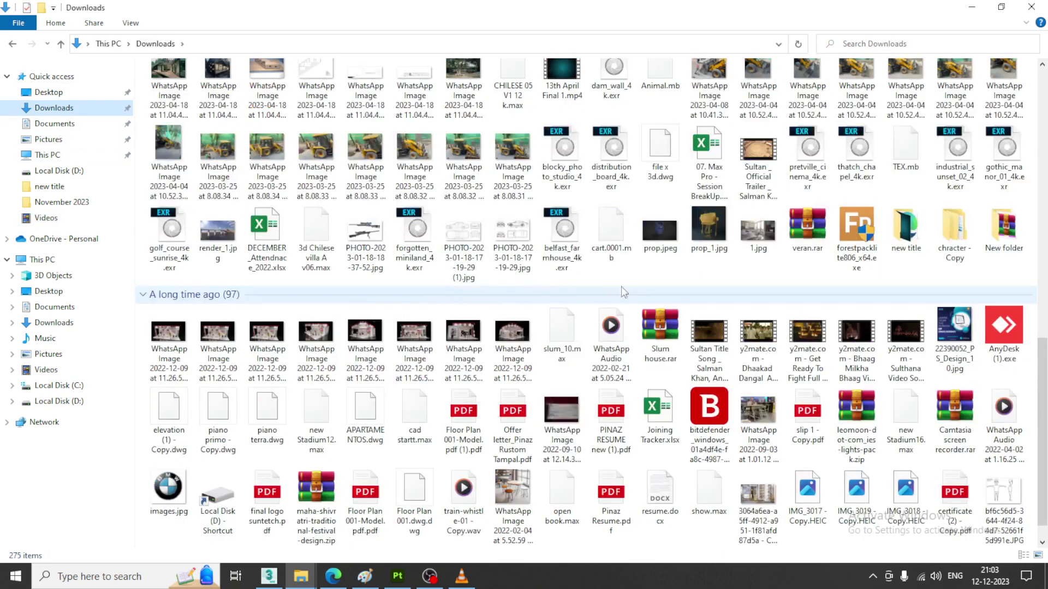
{"action": "right_click", "coordinate": [601, 270]}
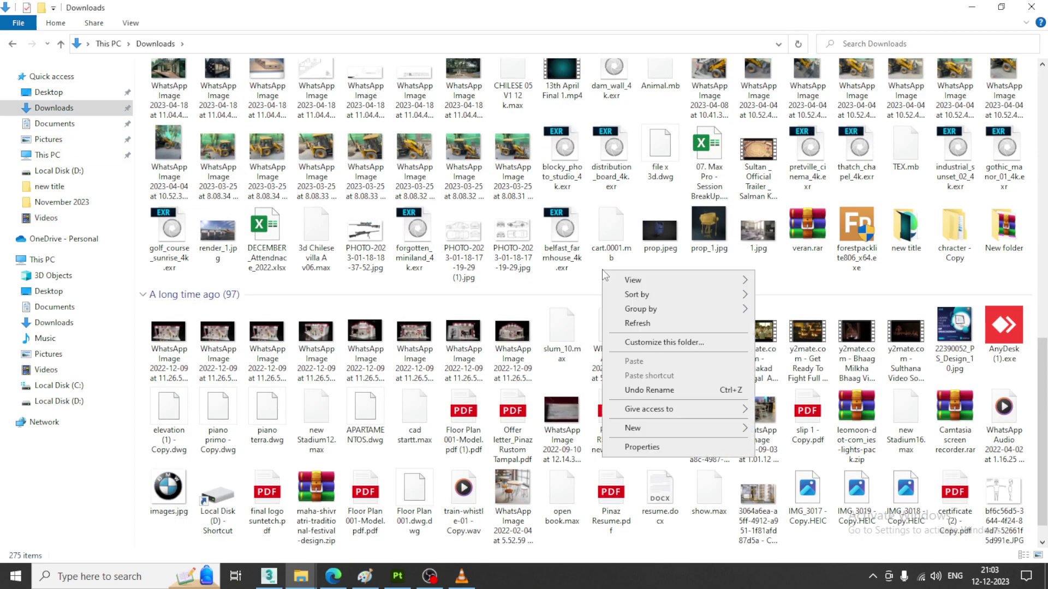
{"action": "mouse_move", "coordinate": [713, 296]}
{"action": "left_click", "coordinate": [795, 327]}
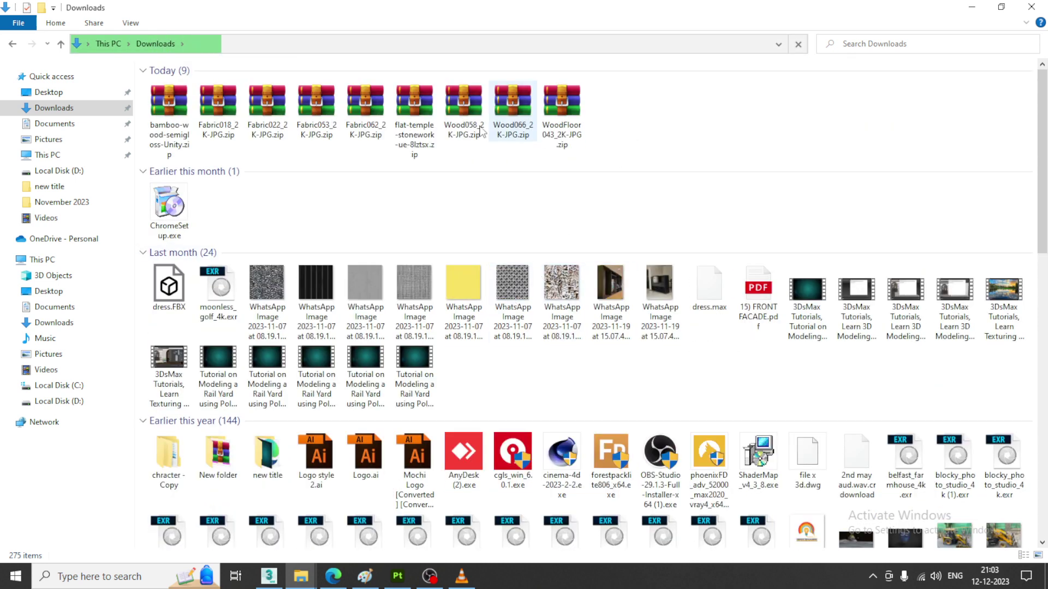
Copy the WoodFloor043_2K-JPG.zip texture archive from the Downloads folder.
{"action": "left_click", "coordinate": [517, 111]}
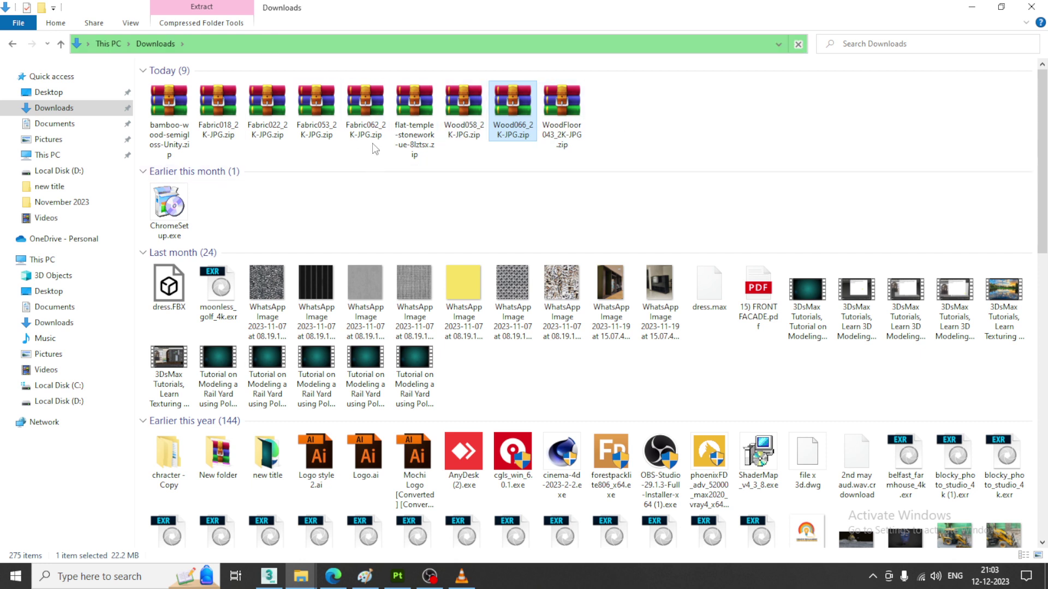
{"action": "left_click", "coordinate": [411, 110]}
{"action": "left_click", "coordinate": [559, 104]}
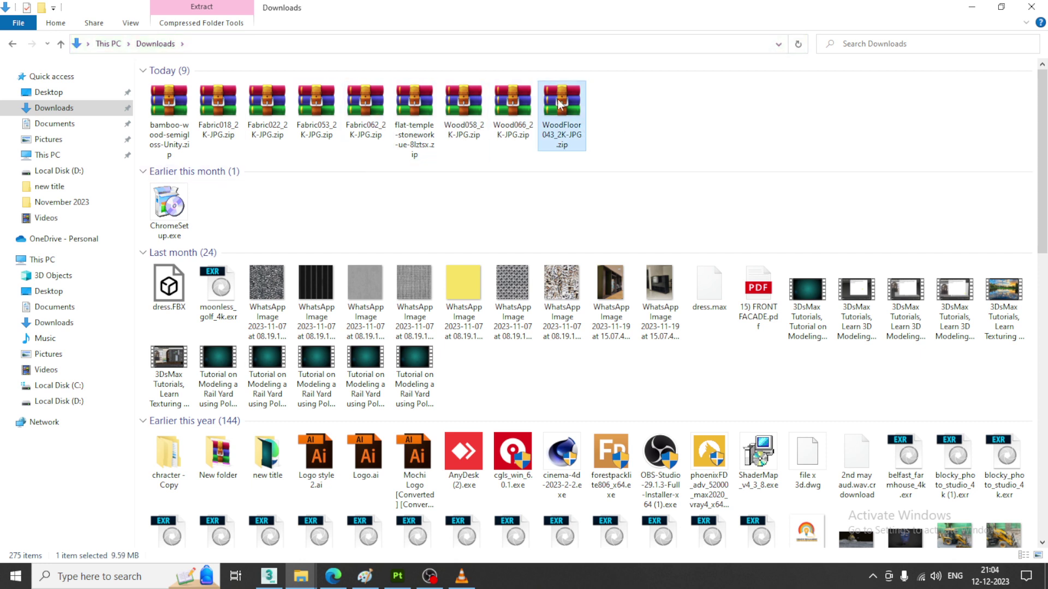
{"action": "right_click", "coordinate": [559, 102]}
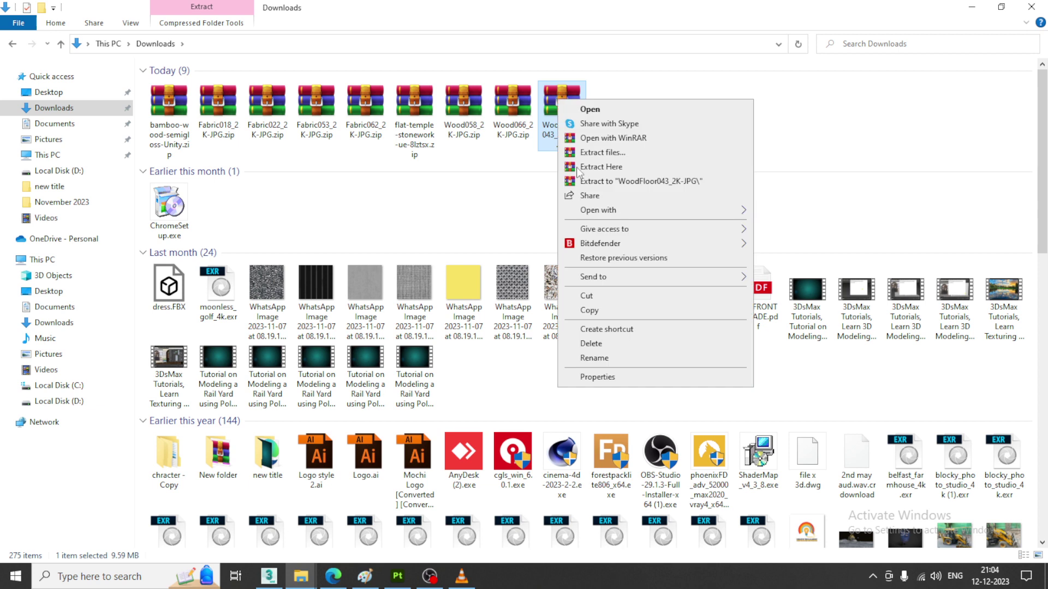
{"action": "left_click", "coordinate": [627, 310]}
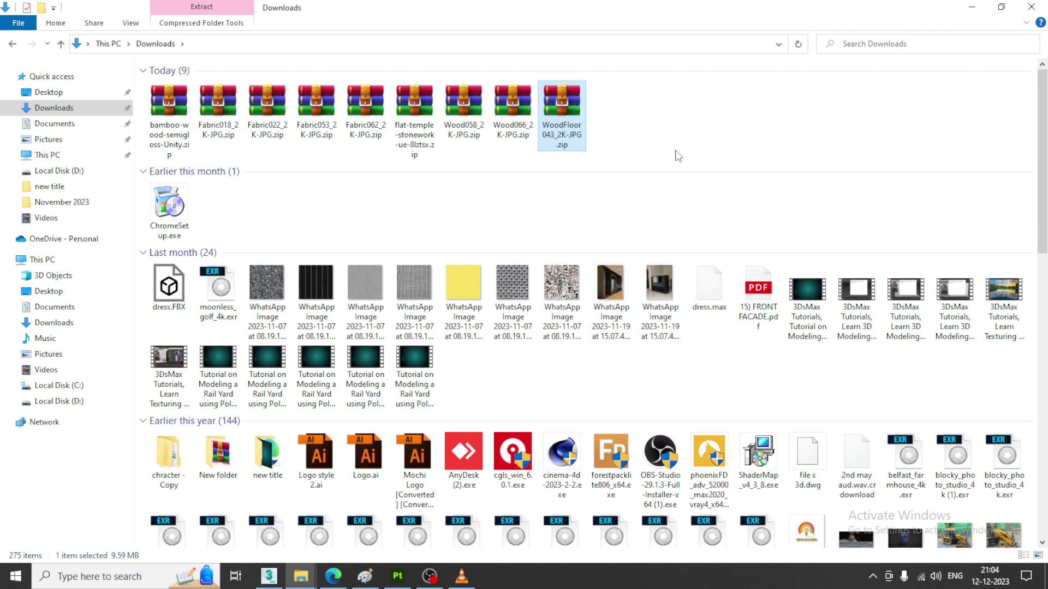
Create a new folder named "warddrobe text" in the Desktop folder.
{"action": "left_click", "coordinate": [972, 9]}
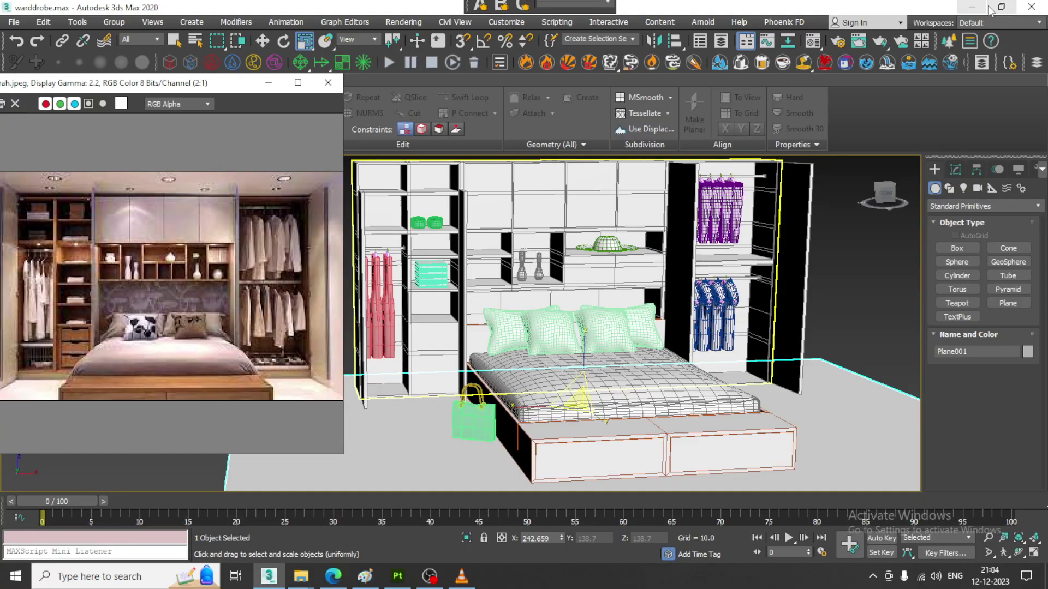
{"action": "left_click", "coordinate": [970, 8]}
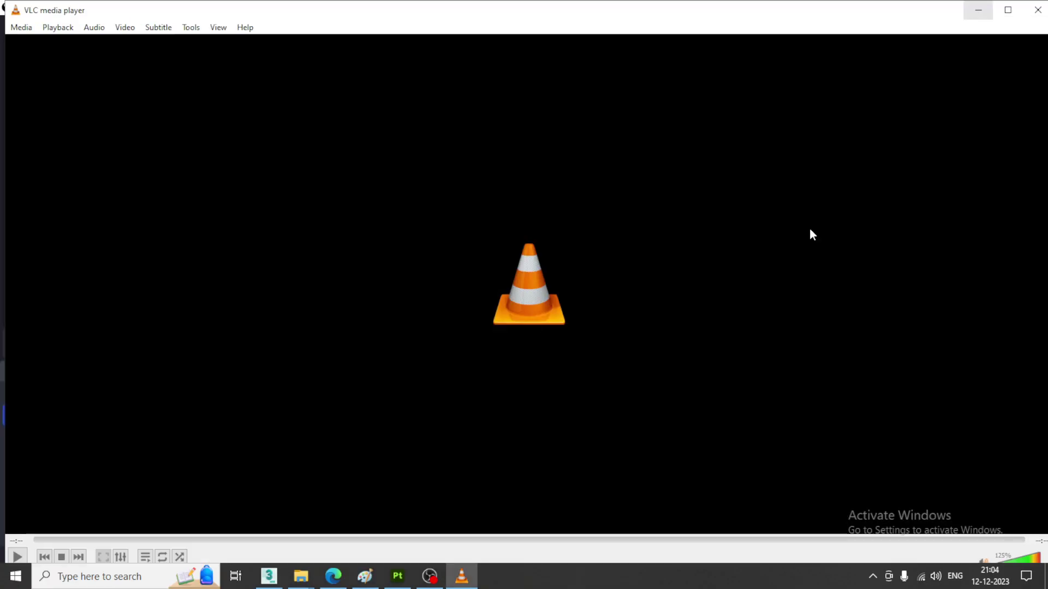
{"action": "left_click", "coordinate": [300, 576]}
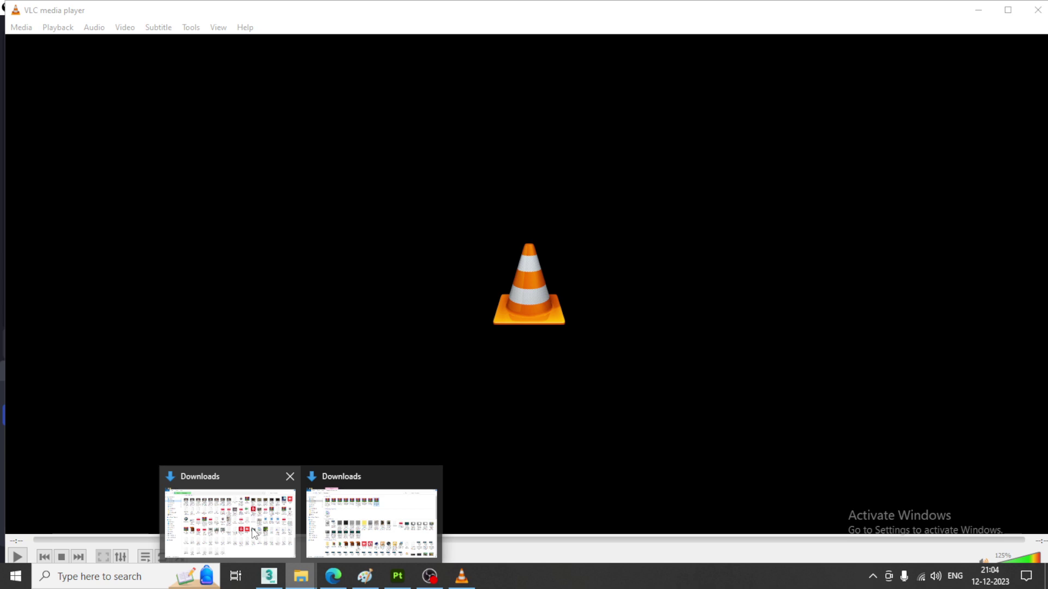
{"action": "left_click", "coordinate": [398, 527]}
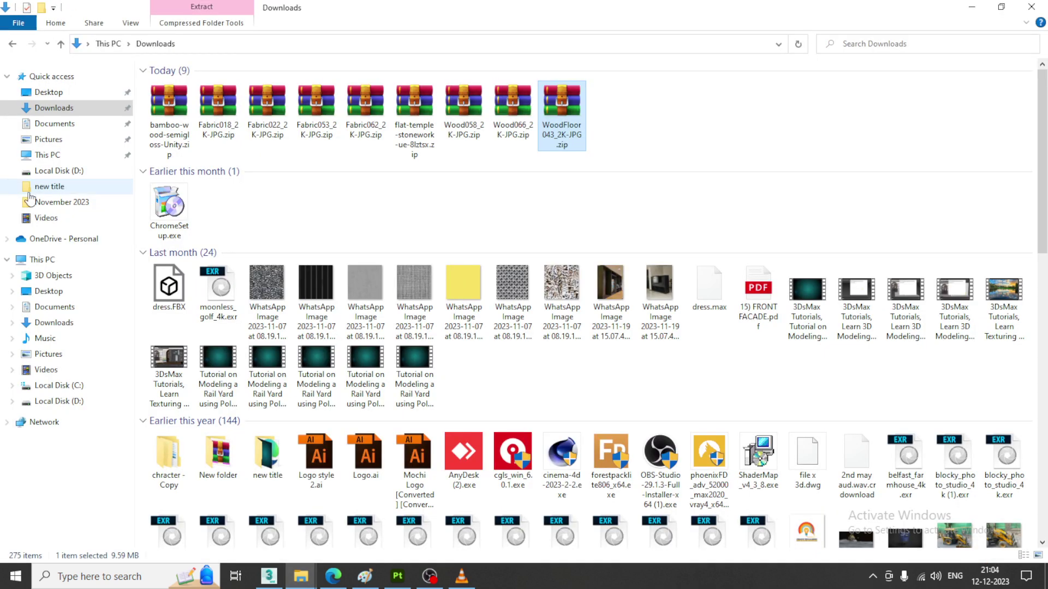
{"action": "left_click", "coordinate": [49, 92]}
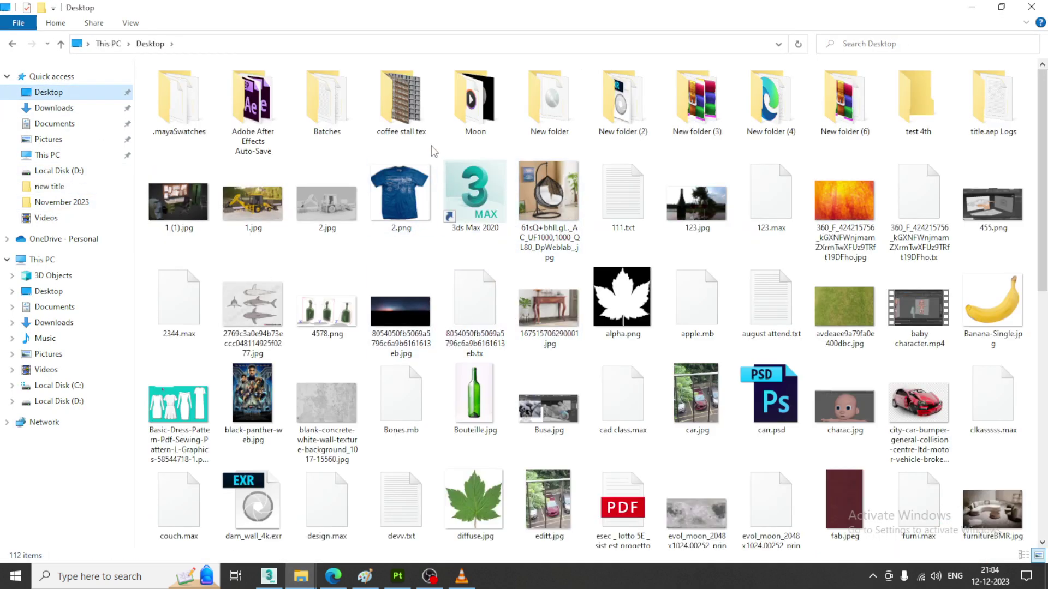
{"action": "right_click", "coordinate": [435, 148]}
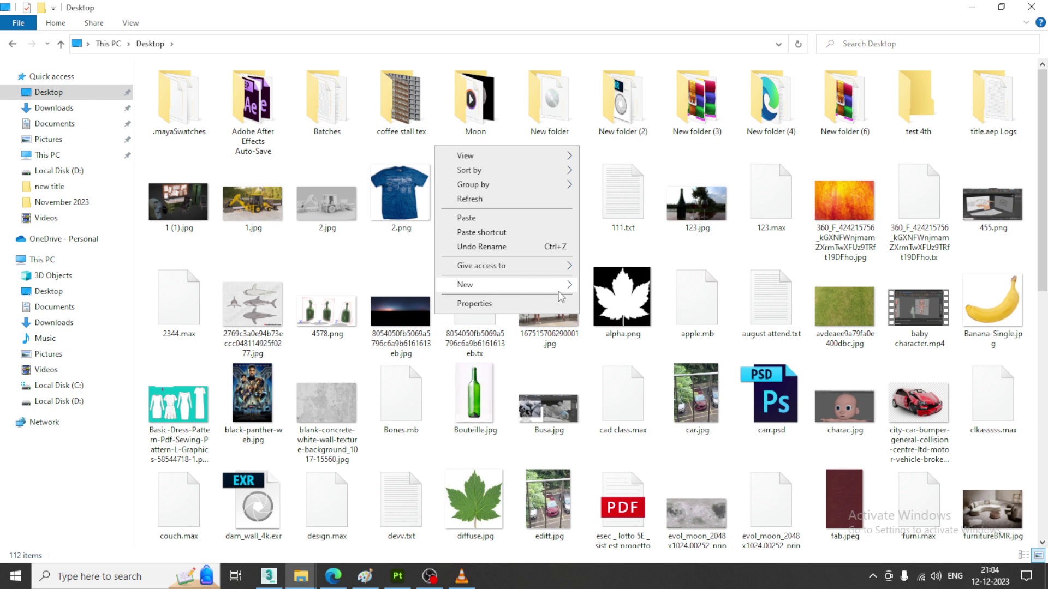
{"action": "mouse_move", "coordinate": [552, 285]}
{"action": "left_click", "coordinate": [589, 284]}
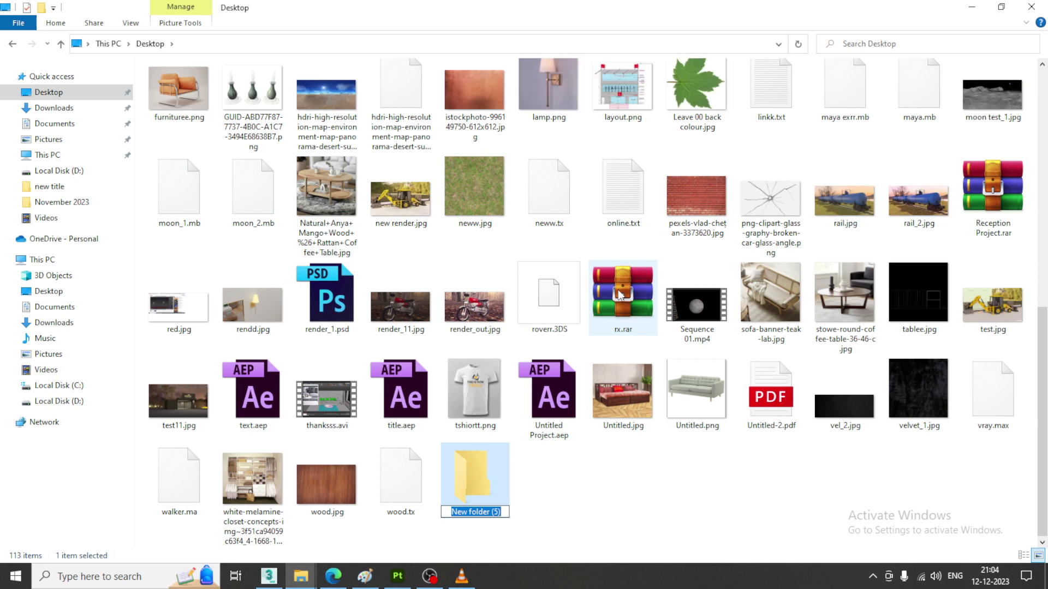
{"action": "type", "text": "warddrobe text"}
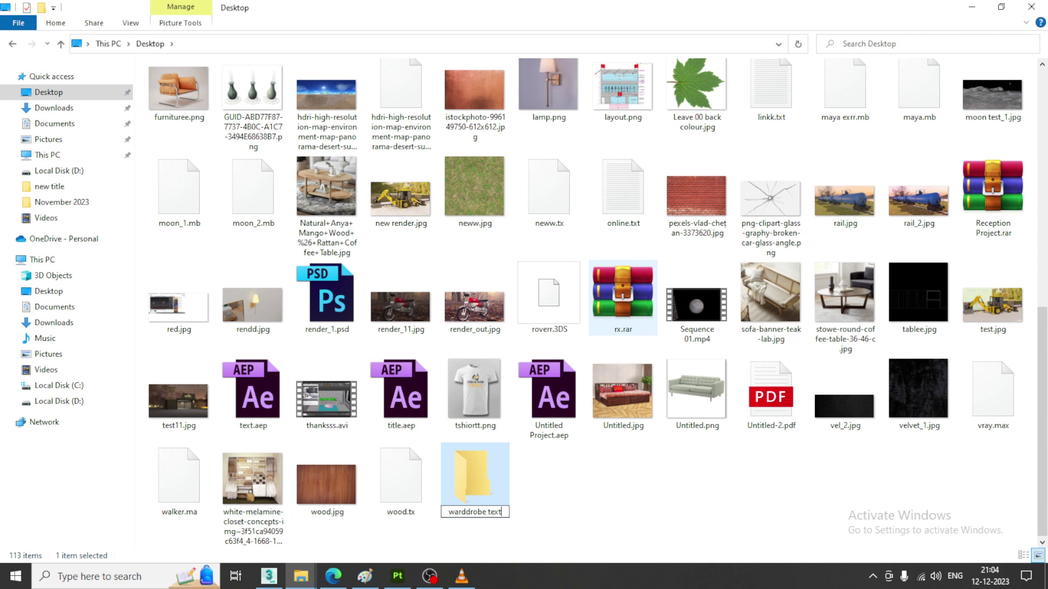
{"action": "key", "text": "Return"}
Open the "warddrobe text" folder and paste the copied wood floor archive into it.
{"action": "key", "text": "Return"}
{"action": "right_click", "coordinate": [372, 146]}
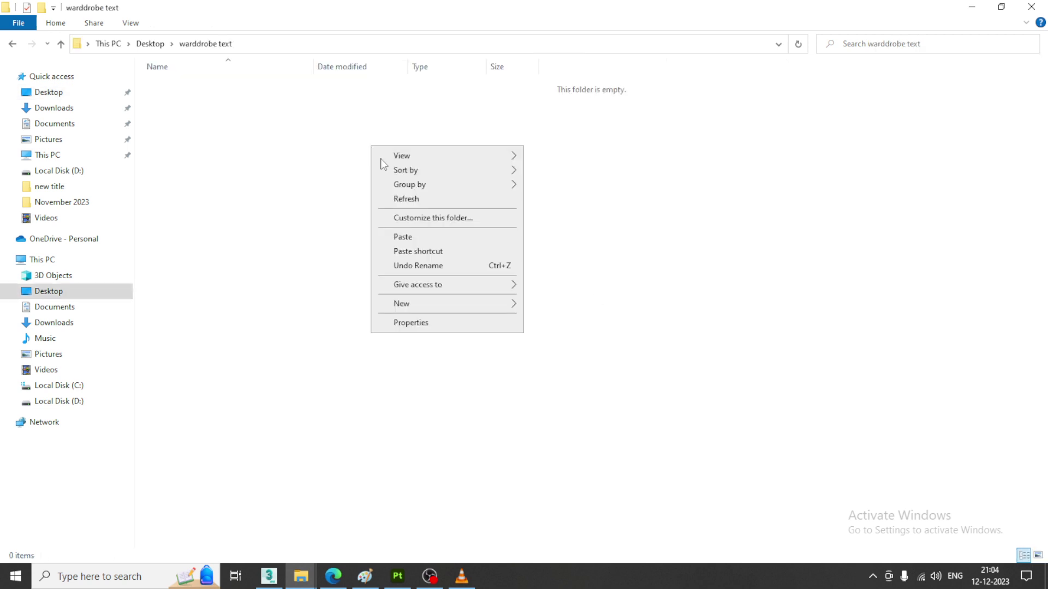
{"action": "left_click", "coordinate": [404, 237]}
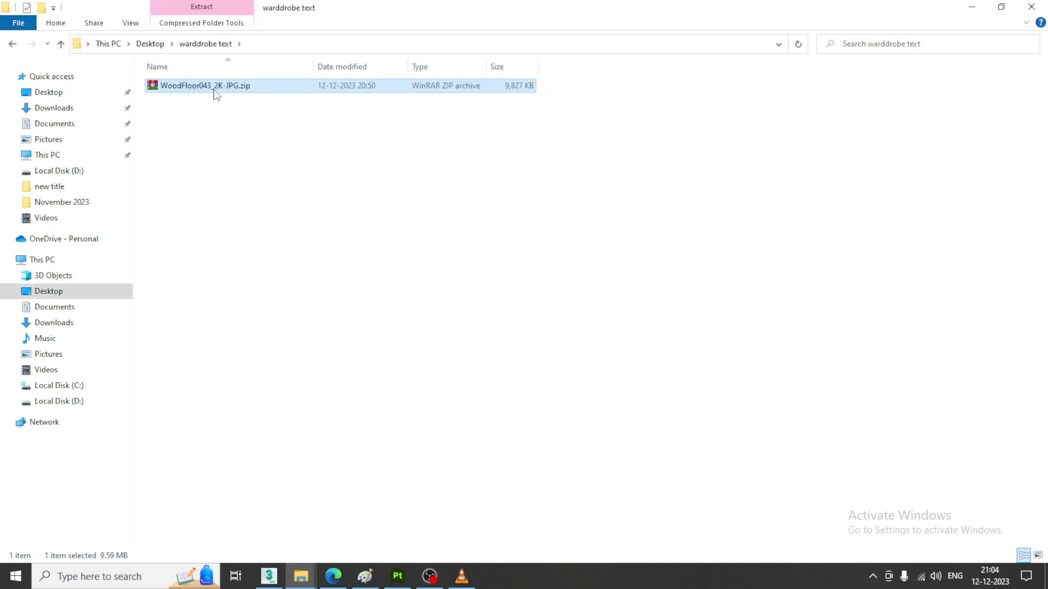
Extract the WoodFloor043_2K-JPG.zip archive into the current folder and enlarge the file thumbnails.
{"action": "right_click", "coordinate": [213, 88]}
{"action": "left_click", "coordinate": [270, 158]}
{"action": "left_click", "coordinate": [325, 210]}
{"action": "scroll", "coordinate": [284, 163], "scroll_direction": "up", "scroll_amount": 2, "text": "ctrl"}
{"action": "scroll", "coordinate": [284, 164], "scroll_direction": "up", "scroll_amount": 3, "text": "ctrl"}
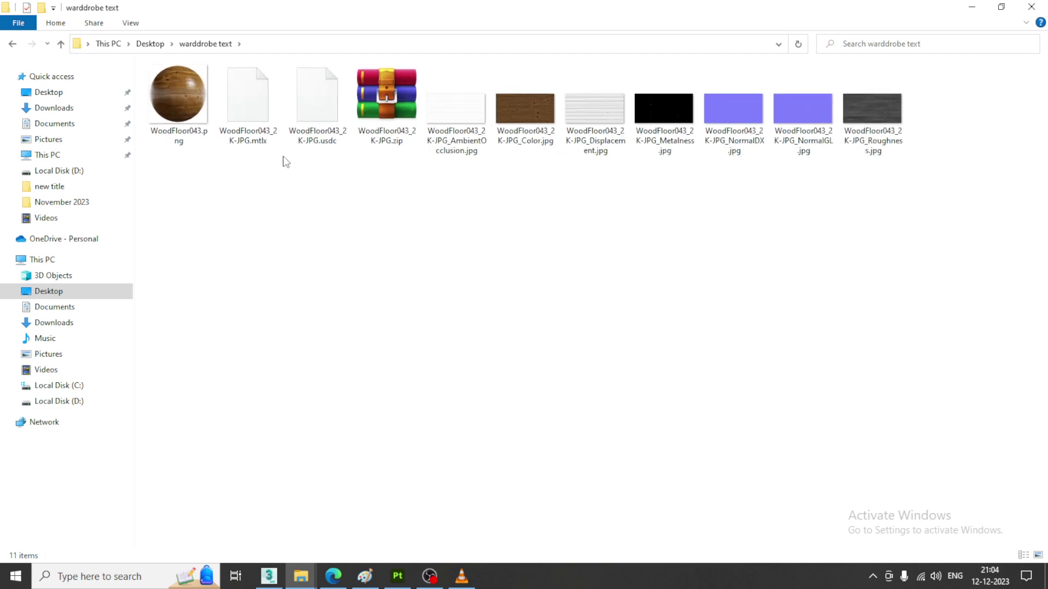
{"action": "scroll", "coordinate": [286, 161], "scroll_direction": "up", "scroll_amount": 1, "text": "ctrl"}
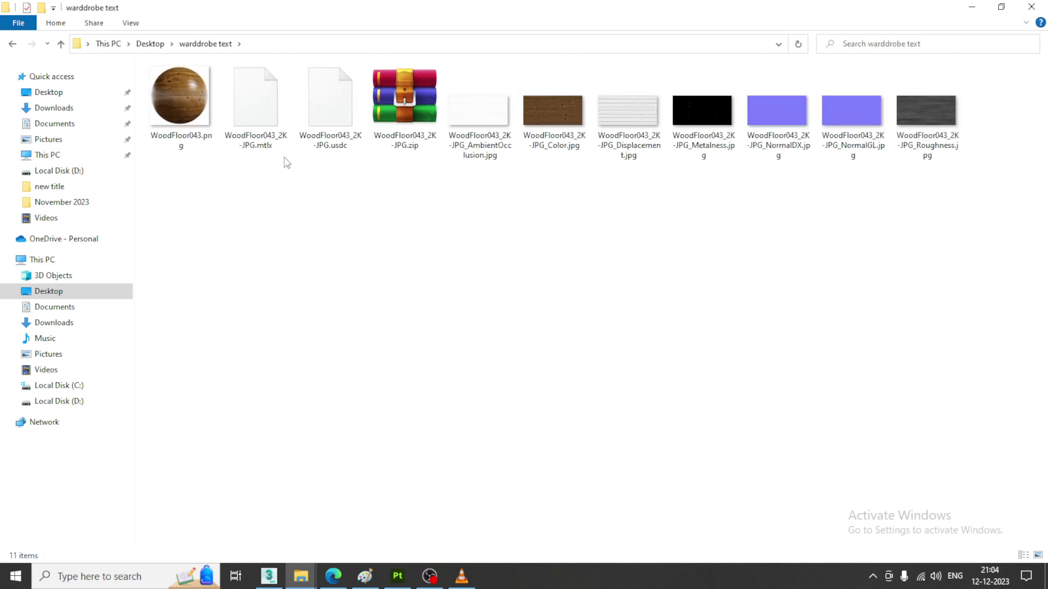
Review the extracted wood floor texture files, including the Color, NormalDX and Roughness maps.
{"action": "left_click", "coordinate": [578, 117]}
{"action": "left_click", "coordinate": [769, 124]}
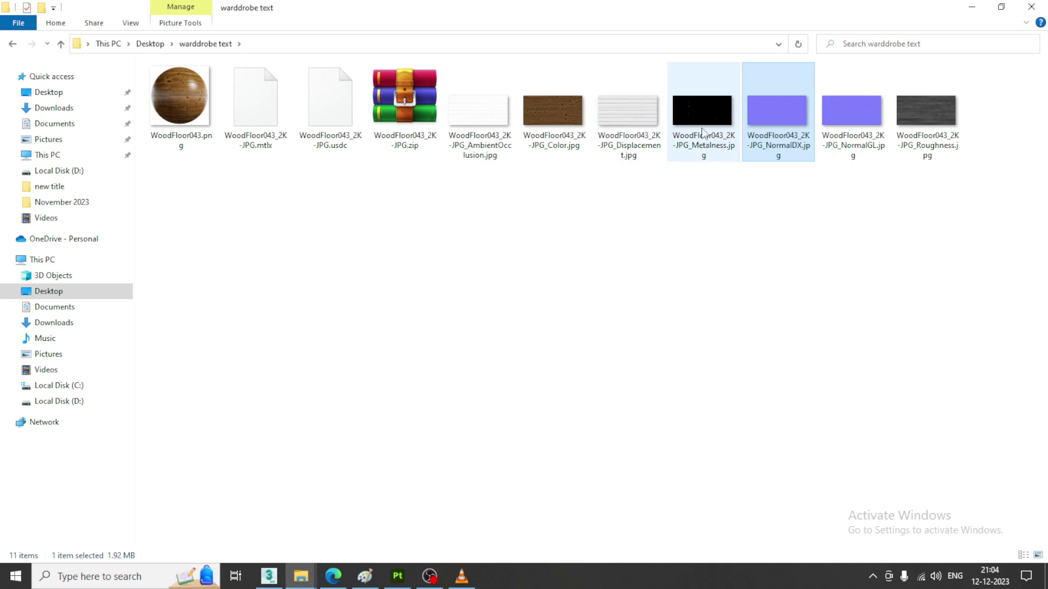
{"action": "left_click", "coordinate": [932, 125]}
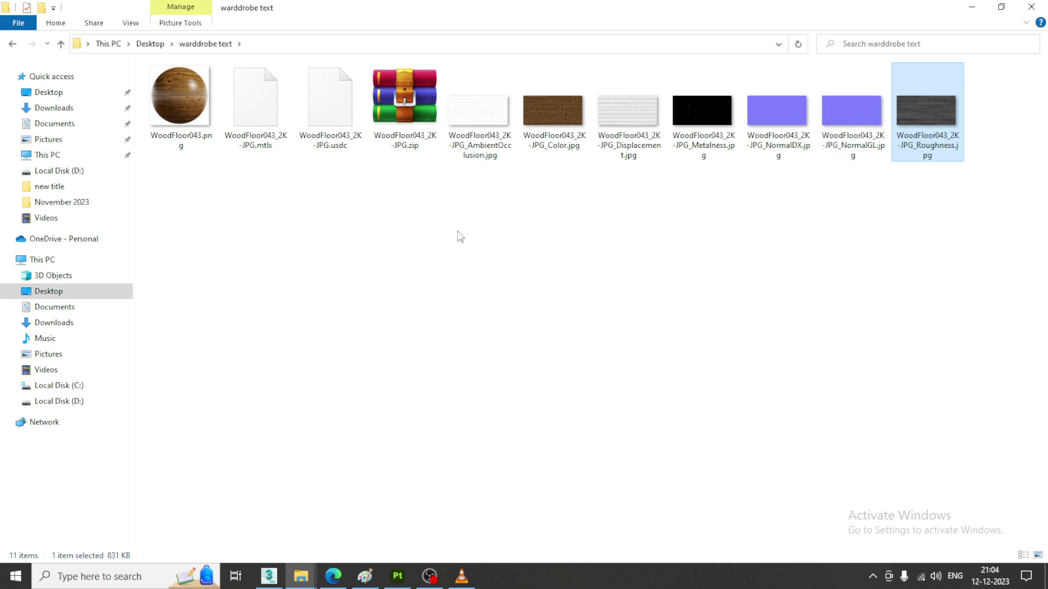
Switch to 3ds Max and open the Slate Material Editor with the floor plane selected.
{"action": "left_click", "coordinate": [276, 579]}
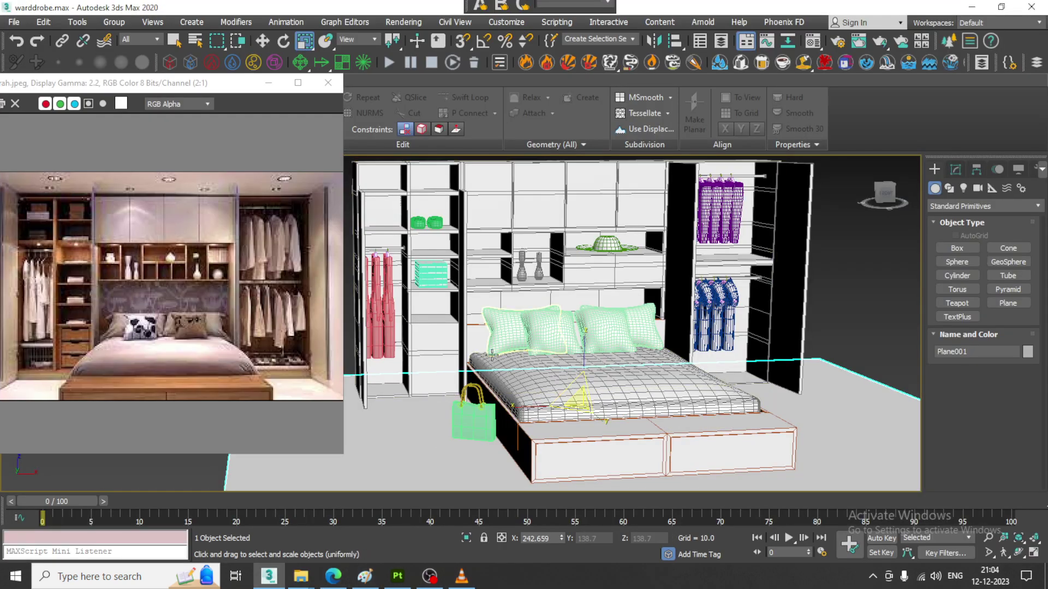
{"action": "left_click", "coordinate": [492, 355]}
{"action": "key", "text": "w"}
{"action": "middle_click_drag", "start_coordinate": [688, 395], "coordinate": [677, 342]}
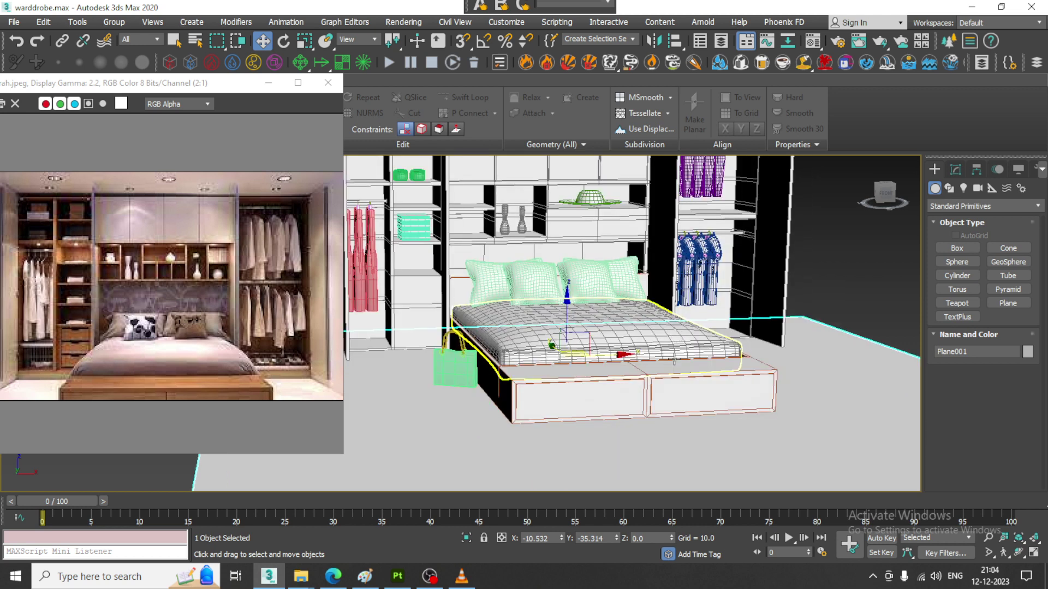
{"action": "key", "text": "m"}
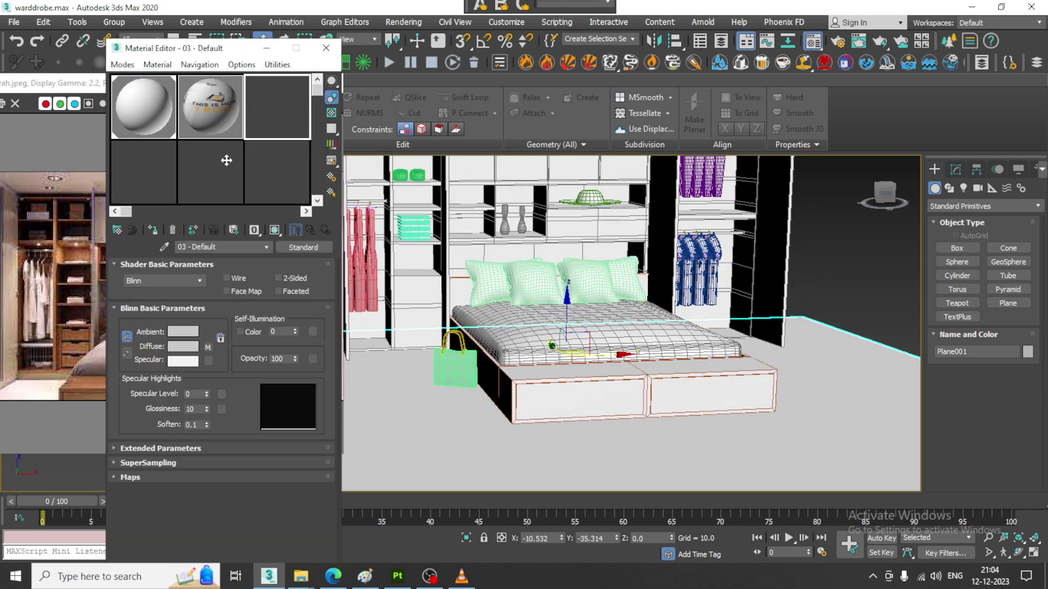
{"action": "left_click", "coordinate": [122, 64]}
{"action": "left_click", "coordinate": [158, 100]}
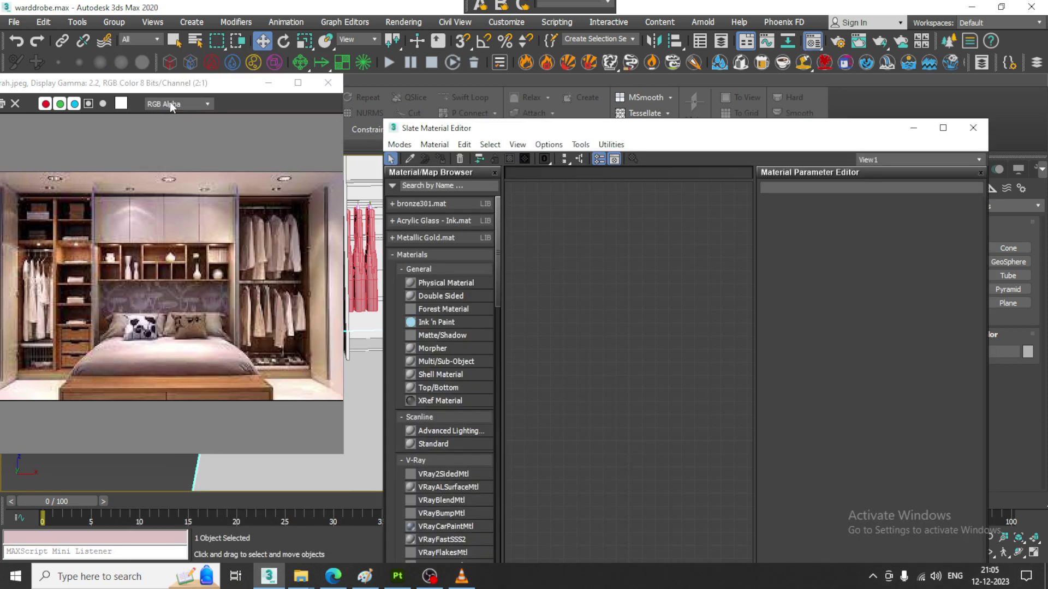
Add a VRayMtl node to the material graph and open its parameters.
{"action": "scroll", "coordinate": [486, 407], "scroll_direction": "down", "scroll_amount": 5}
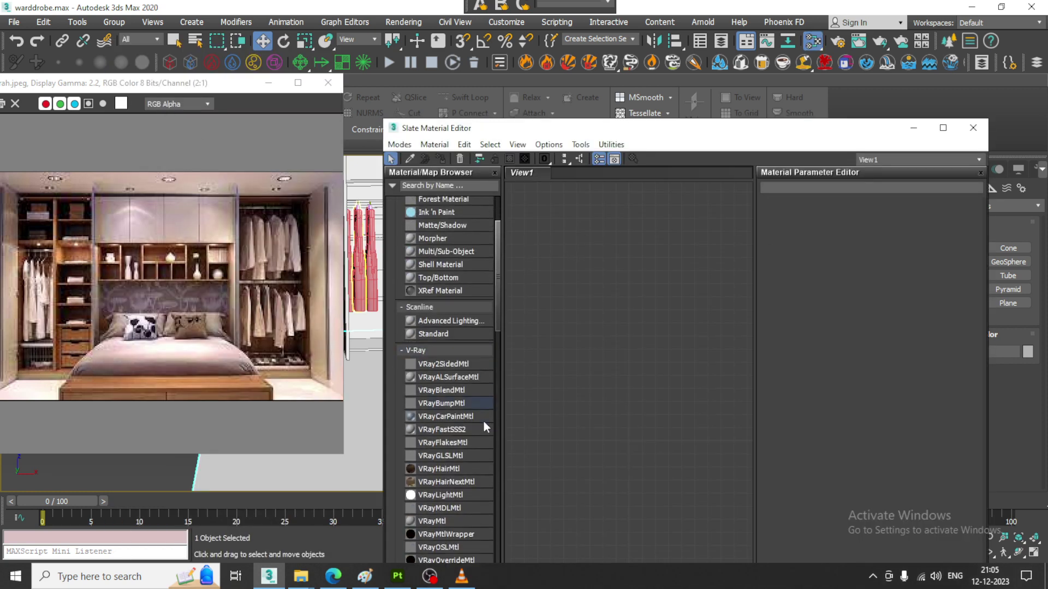
{"action": "left_click_drag", "start_coordinate": [435, 490], "coordinate": [730, 250]}
{"action": "double_click", "coordinate": [627, 276]}
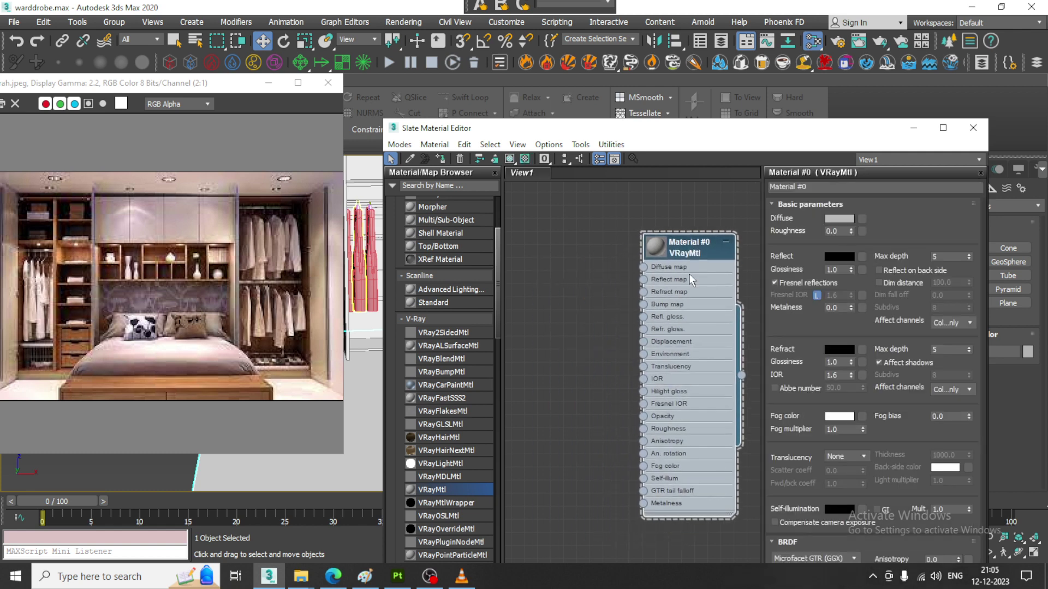
Load WoodFloor043_2K-JPG_Color.jpg from the desktop's "warddrobe text" folder as the VRayMtl's diffuse bitmap and show the material on the floor plane.
{"action": "left_click", "coordinate": [862, 219]}
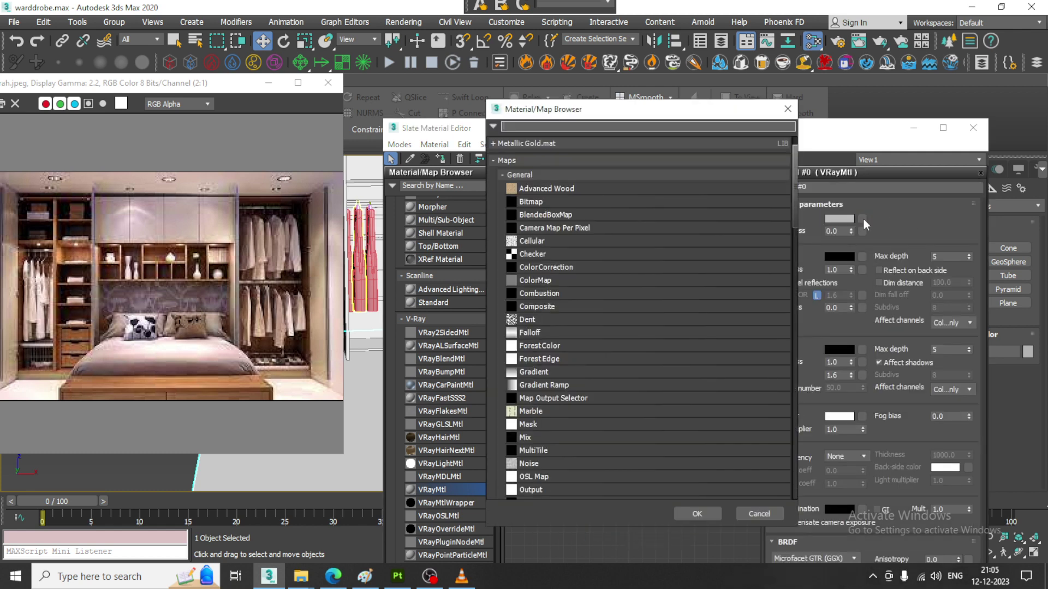
{"action": "double_click", "coordinate": [536, 201]}
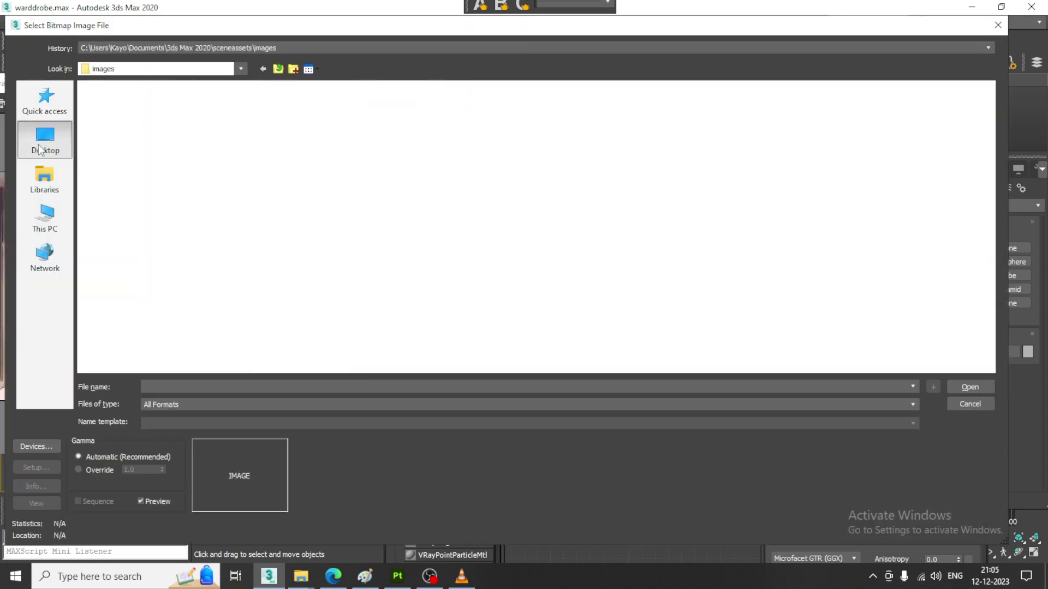
{"action": "left_click", "coordinate": [39, 150]}
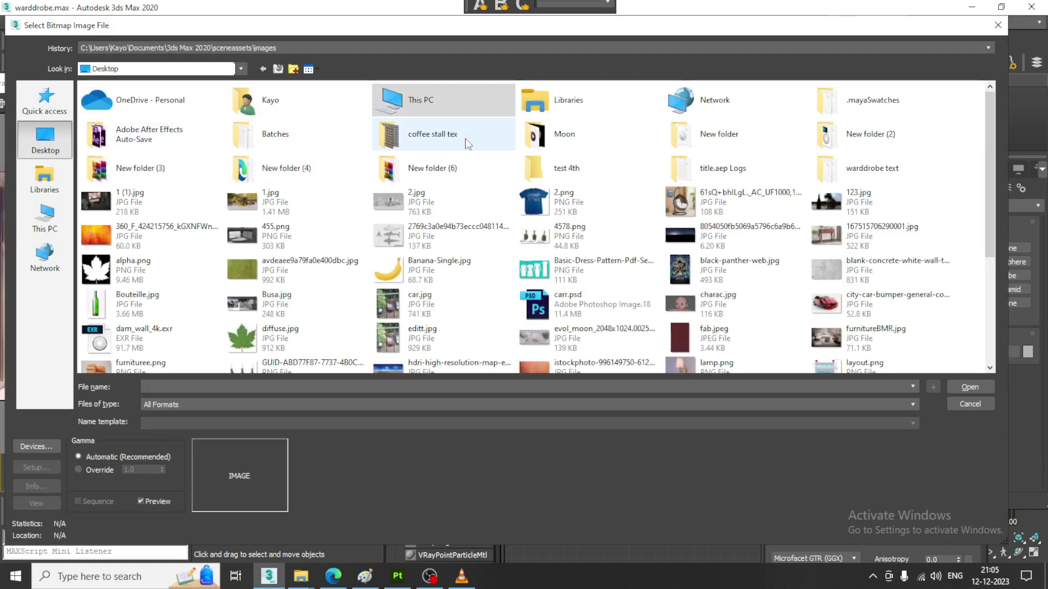
{"action": "left_click", "coordinate": [873, 168]}
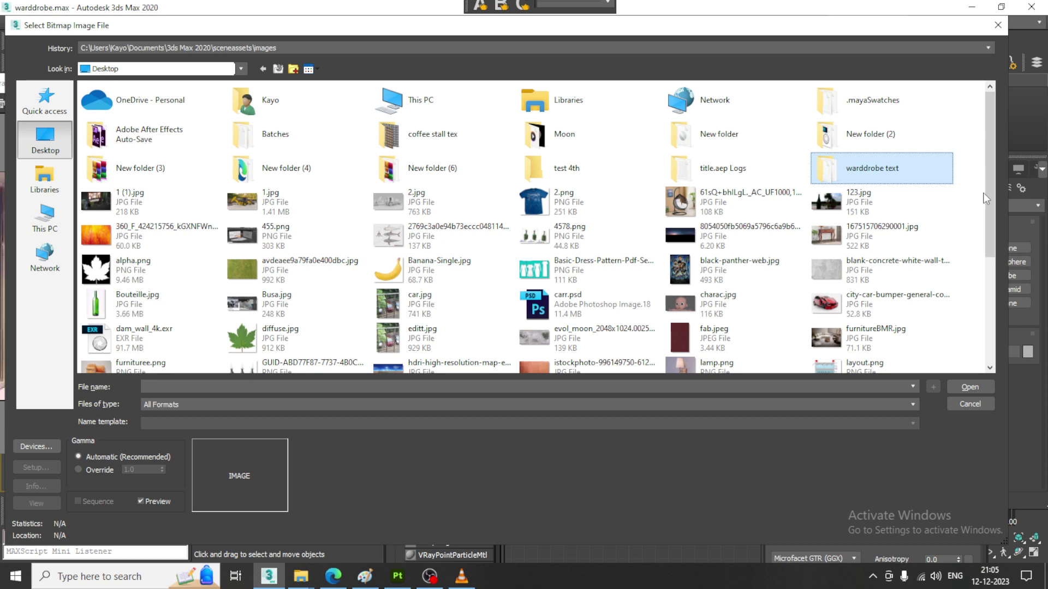
{"action": "double_click", "coordinate": [899, 184]}
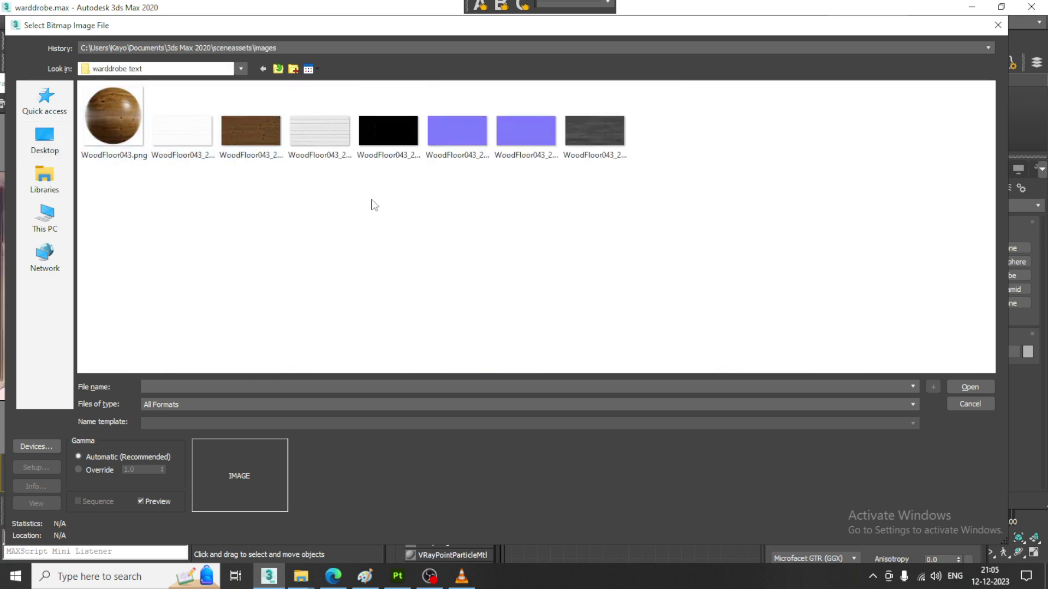
{"action": "left_click", "coordinate": [256, 129]}
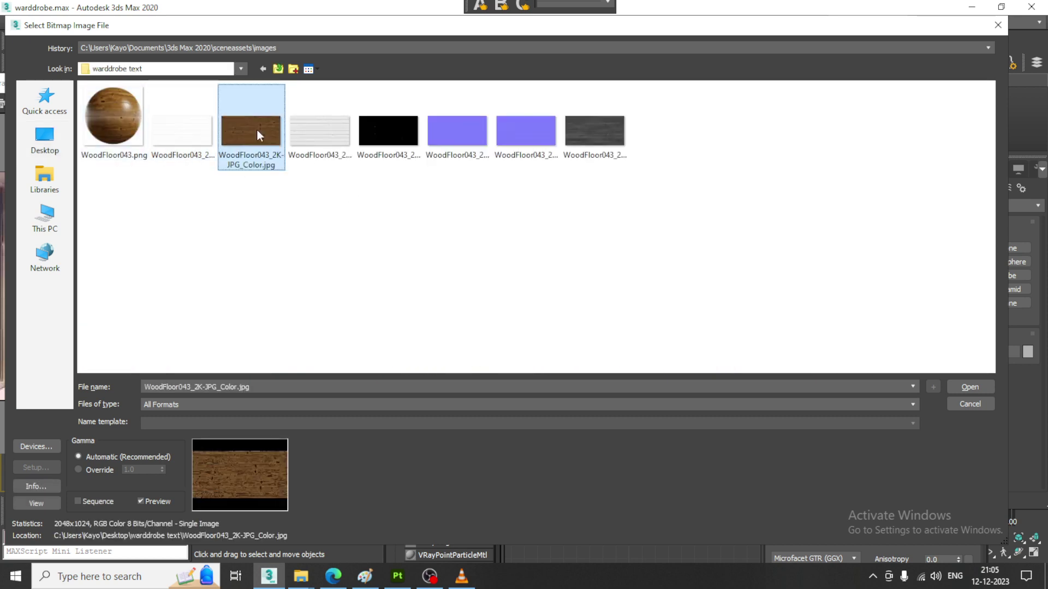
{"action": "double_click", "coordinate": [257, 129]}
{"action": "left_click", "coordinate": [509, 159]}
{"action": "mouse_move", "coordinate": [319, 483]}
{"action": "middle_mouse_down"}
{"action": "mouse_move", "coordinate": [342, 476]}
{"action": "mouse_move", "coordinate": [149, 464]}
{"action": "middle_mouse_up"}
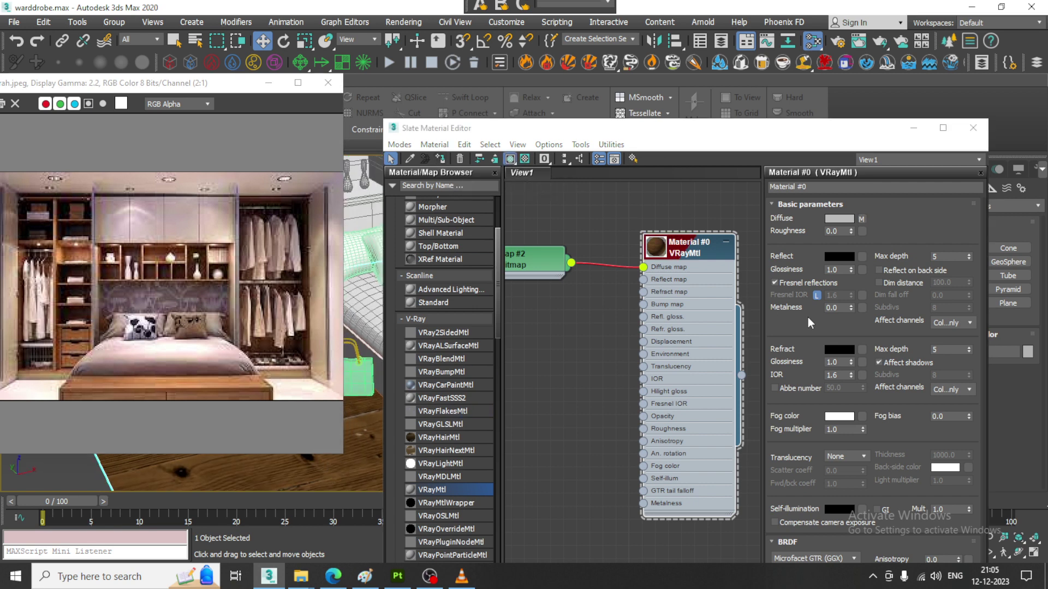
Open the diffuse bitmap's parameters and set its U and V tiling to 2.
{"action": "left_click", "coordinate": [861, 219]}
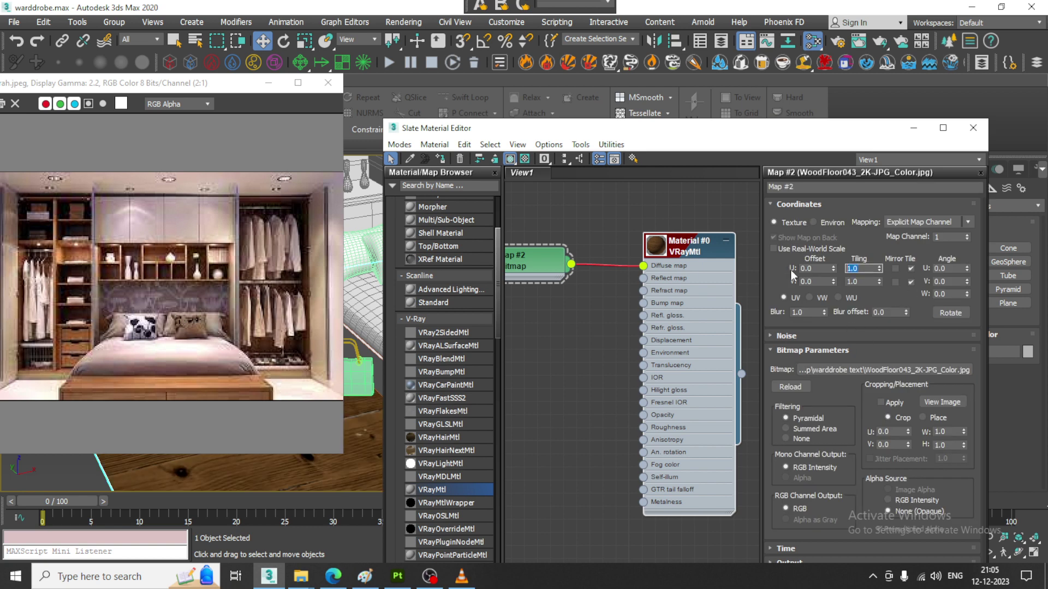
{"action": "type", "text": "2"}
{"action": "key", "text": "Tab"}
{"action": "type", "text": "2"}
{"action": "key", "text": "Return"}
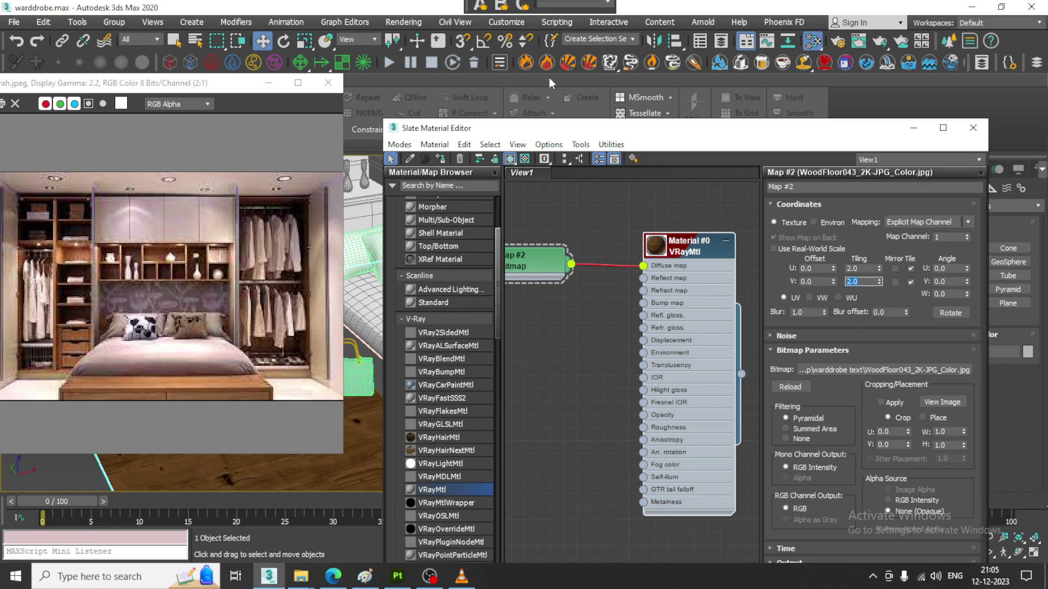
Move the reference image aside to expose the floor and set the diffuse bitmap's tiling to U 2 and V 3.
{"action": "left_click_drag", "start_coordinate": [203, 85], "coordinate": [79, 88]}
{"action": "middle_click_drag", "start_coordinate": [314, 392], "coordinate": [238, 337]}
{"action": "scroll", "coordinate": [237, 337], "scroll_direction": "down", "scroll_amount": 2}
{"action": "left_click_drag", "start_coordinate": [878, 270], "coordinate": [880, 270]}
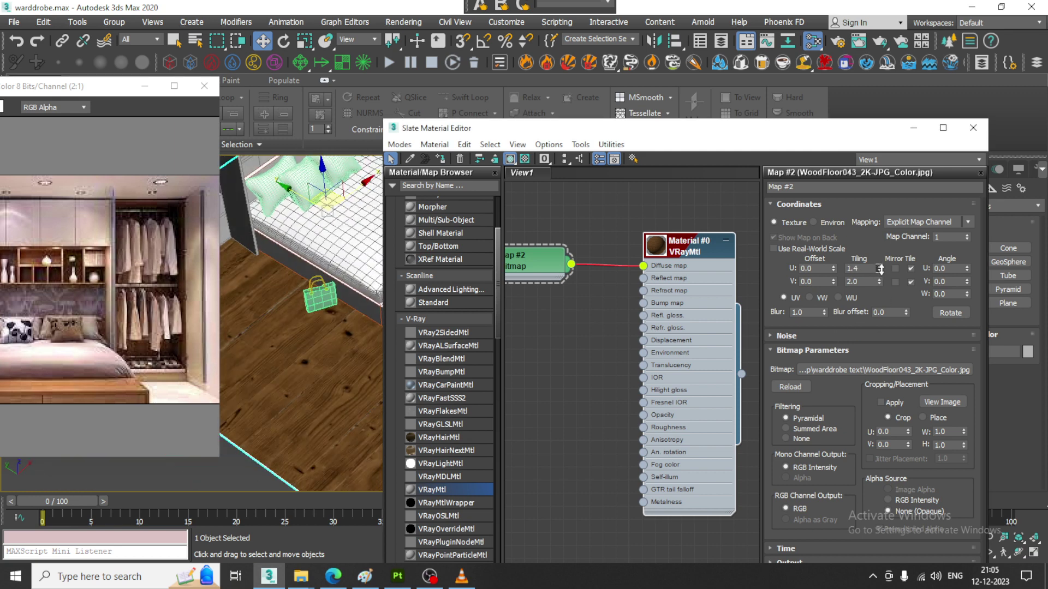
{"action": "double_click", "coordinate": [859, 269]}
{"action": "type", "text": "2"}
{"action": "key", "text": "Tab"}
{"action": "key", "text": "Return"}
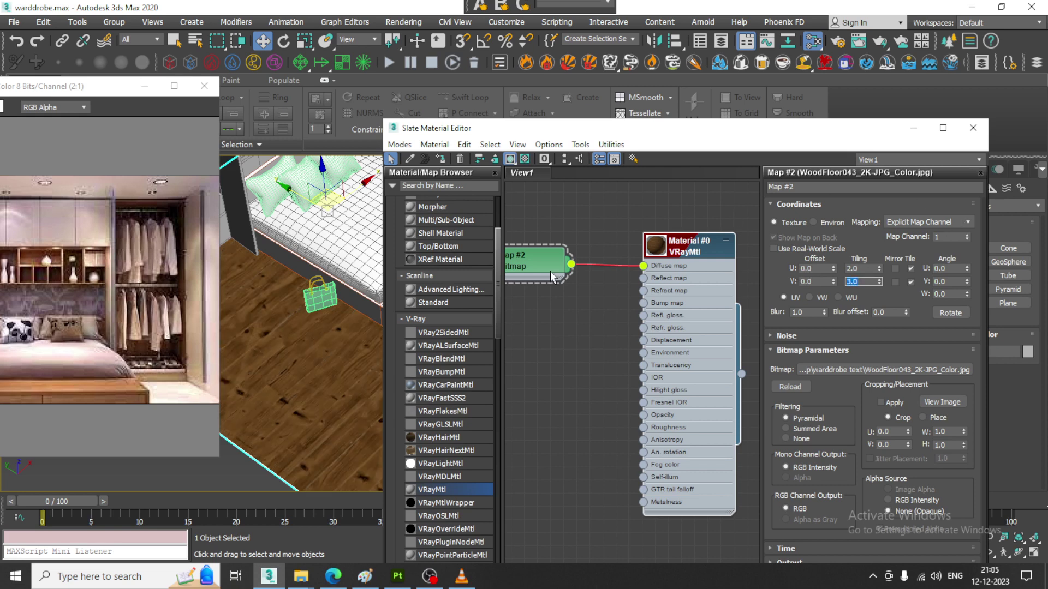
{"action": "middle_click_drag", "start_coordinate": [257, 314], "coordinate": [275, 319], "text": "alt"}
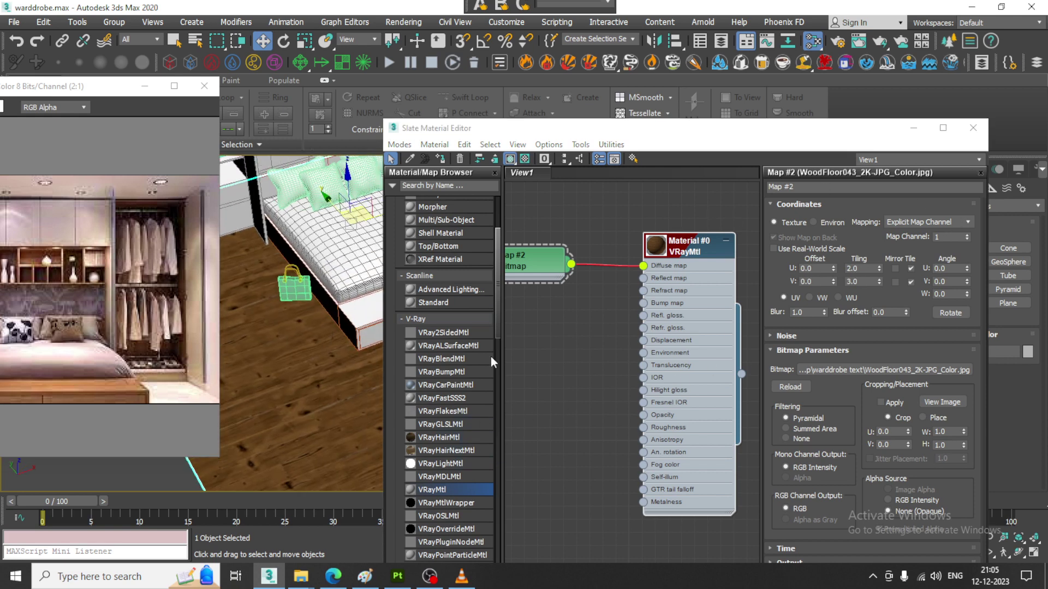
Add a VRayBump2Normal map, connect it to the material's bump map input, and rearrange the nodes.
{"action": "left_click_drag", "start_coordinate": [497, 282], "coordinate": [505, 554]}
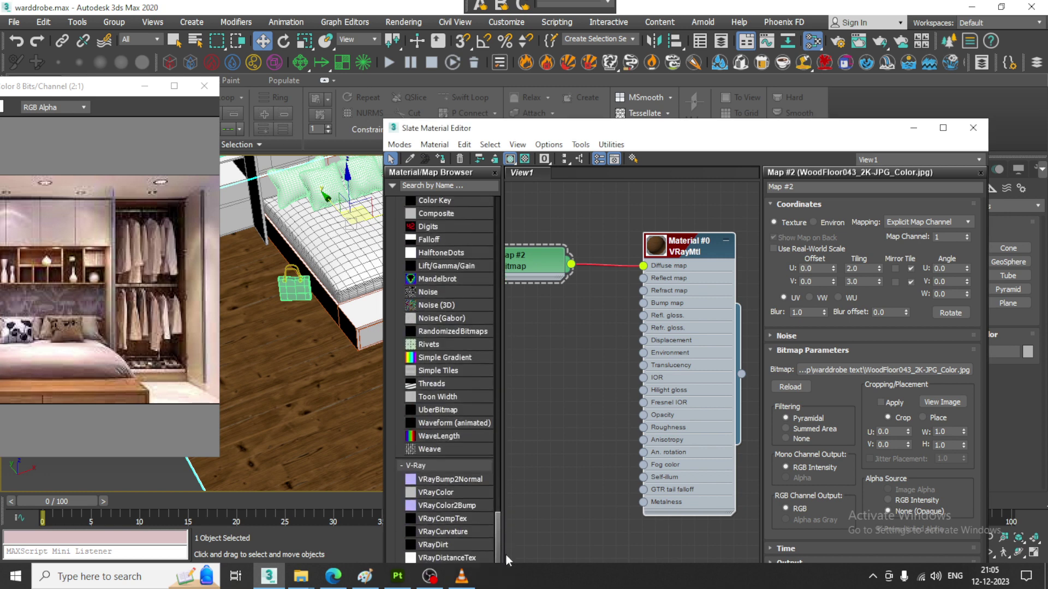
{"action": "left_click_drag", "start_coordinate": [467, 481], "coordinate": [562, 374]}
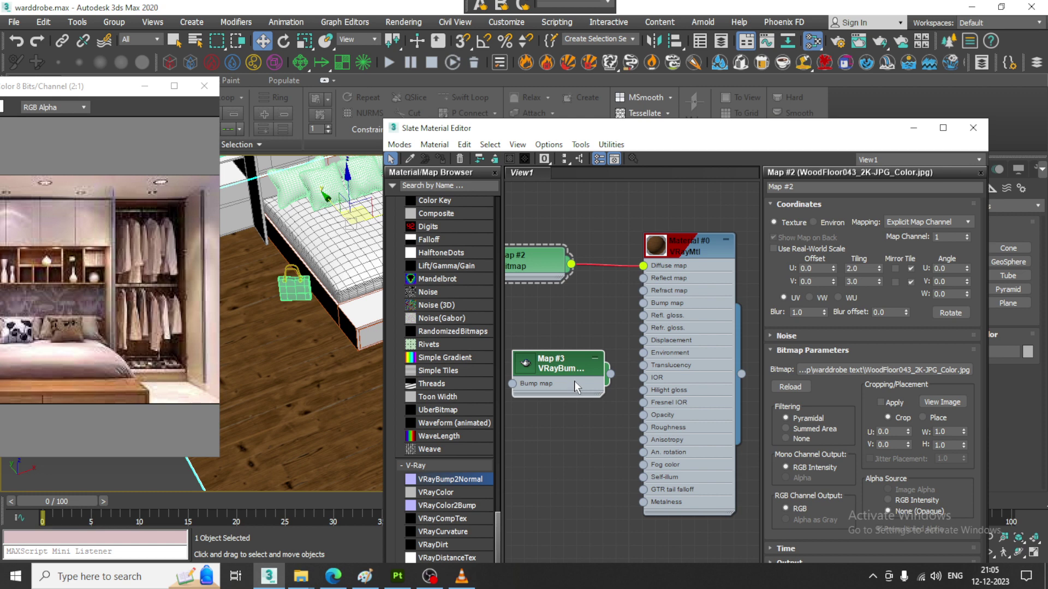
{"action": "left_click_drag", "start_coordinate": [629, 358], "coordinate": [643, 303]}
{"action": "left_click_drag", "start_coordinate": [687, 244], "coordinate": [754, 230]}
{"action": "left_click_drag", "start_coordinate": [562, 265], "coordinate": [643, 224]}
{"action": "left_click_drag", "start_coordinate": [562, 376], "coordinate": [628, 362]}
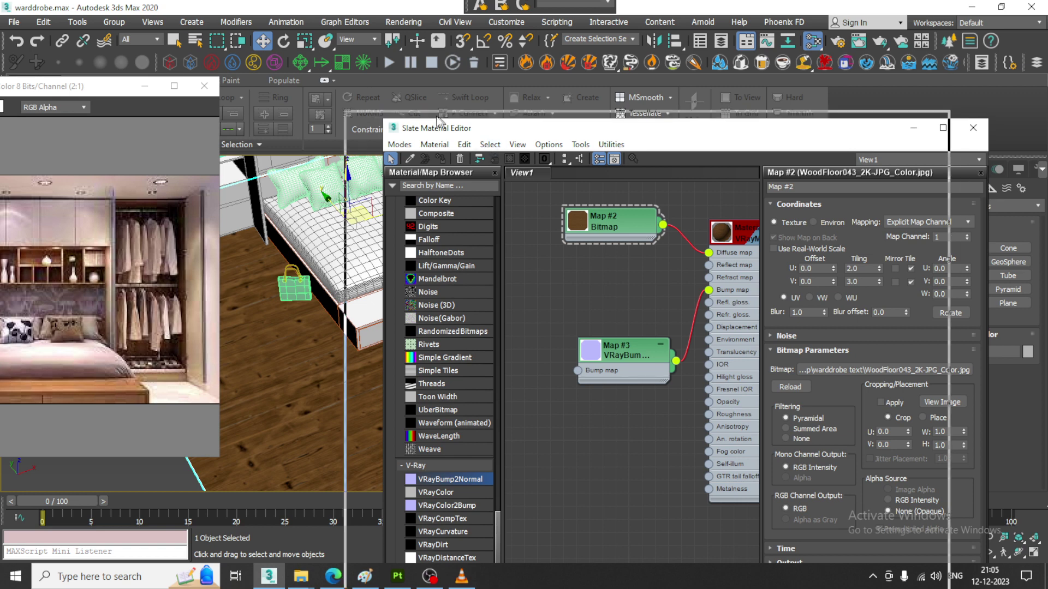
Add a bitmap node with the WoodFloor043 normal map, connect it to the VRayBump2Normal's bump input, and reopen the VRayMtl parameters.
{"action": "left_click_drag", "start_coordinate": [478, 128], "coordinate": [431, 116]}
{"action": "scroll", "coordinate": [413, 308], "scroll_direction": "up", "scroll_amount": 4}
{"action": "scroll", "coordinate": [412, 308], "scroll_direction": "up", "scroll_amount": 10}
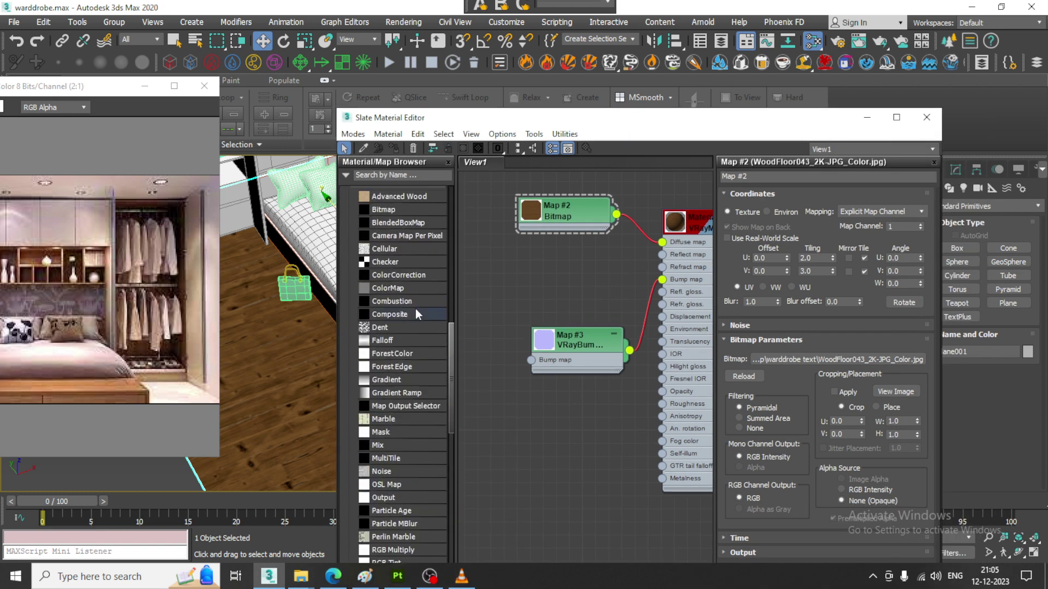
{"action": "left_click", "coordinate": [390, 400]}
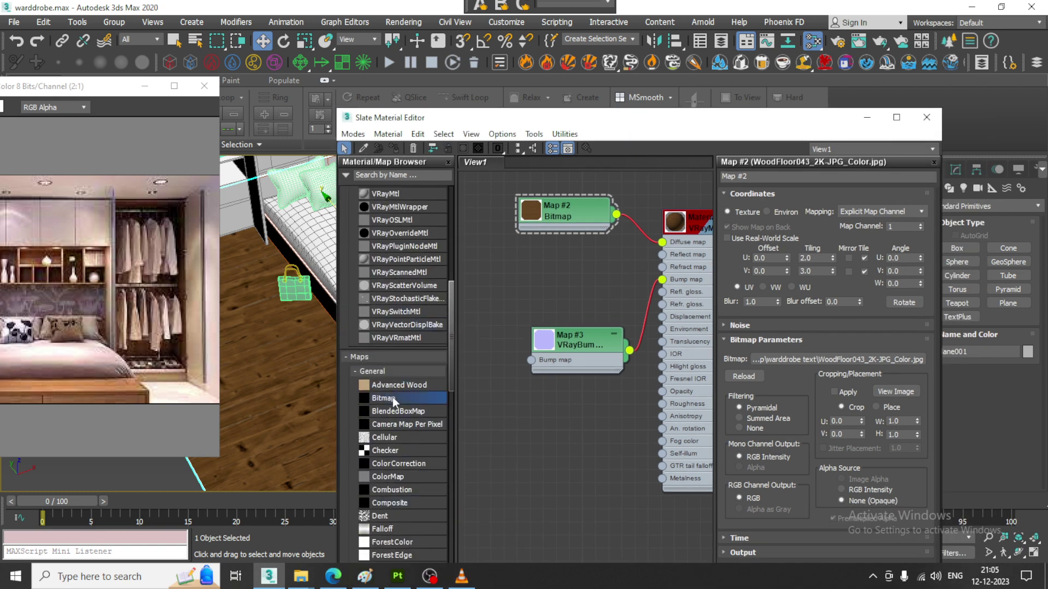
{"action": "left_click_drag", "start_coordinate": [508, 425], "coordinate": [506, 426]}
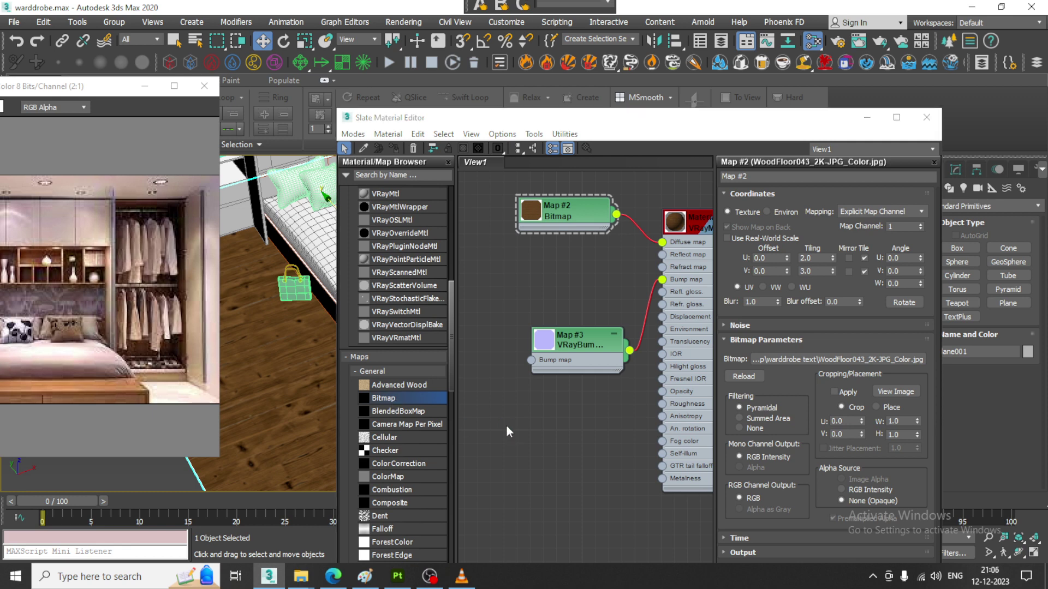
{"action": "left_click", "coordinate": [506, 126]}
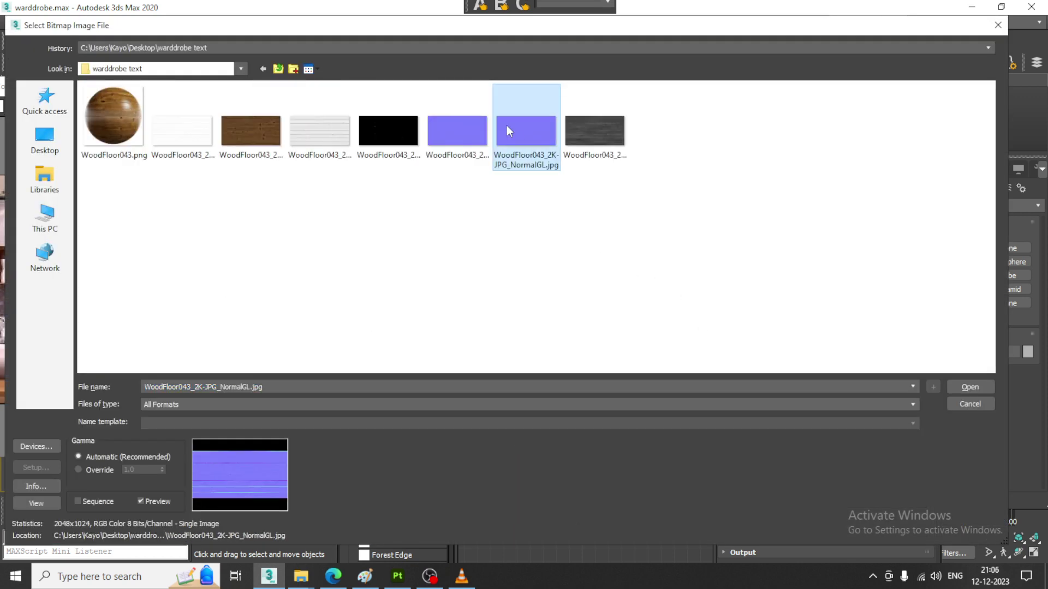
{"action": "left_click", "coordinate": [462, 123]}
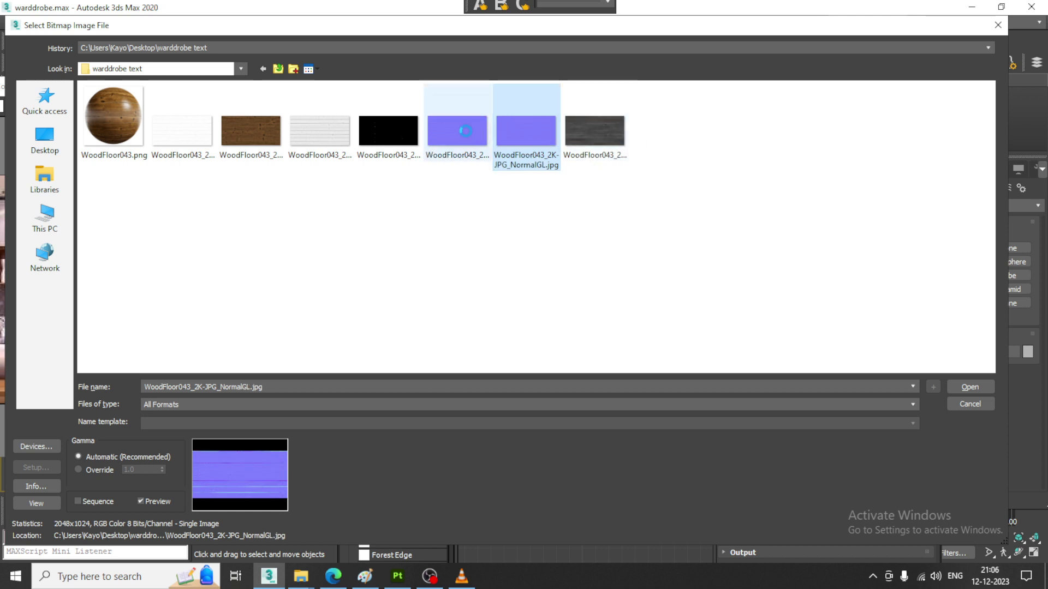
{"action": "double_click", "coordinate": [480, 133]}
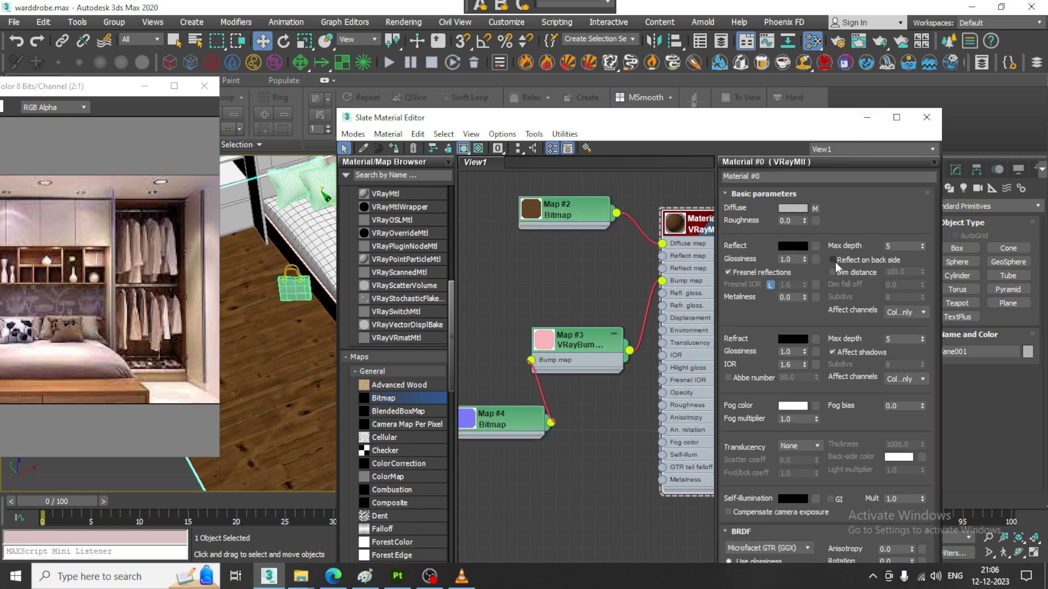
Set the VRayMtl's reflection colour to a near-black grey with value 8.
{"action": "left_click", "coordinate": [794, 246]}
{"action": "left_click", "coordinate": [393, 99]}
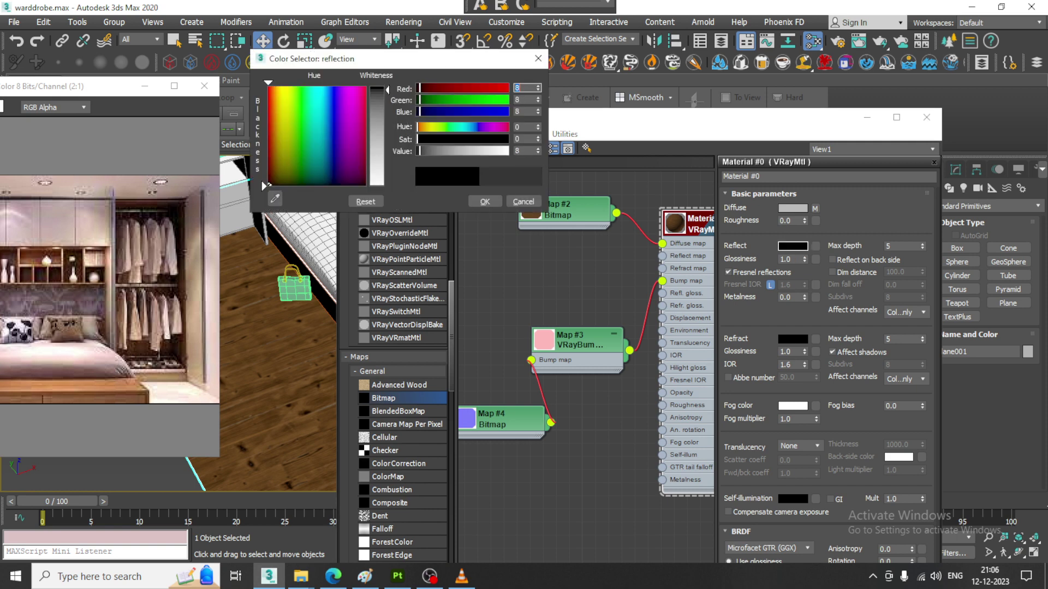
{"action": "left_click", "coordinate": [485, 202]}
Minimize the material editor and examine the wood texture on the floor around the bed.
{"action": "left_click", "coordinate": [866, 117]}
{"action": "middle_click_drag", "start_coordinate": [650, 346], "coordinate": [545, 290], "text": "alt"}
{"action": "scroll", "coordinate": [569, 356], "scroll_direction": "up", "scroll_amount": 3}
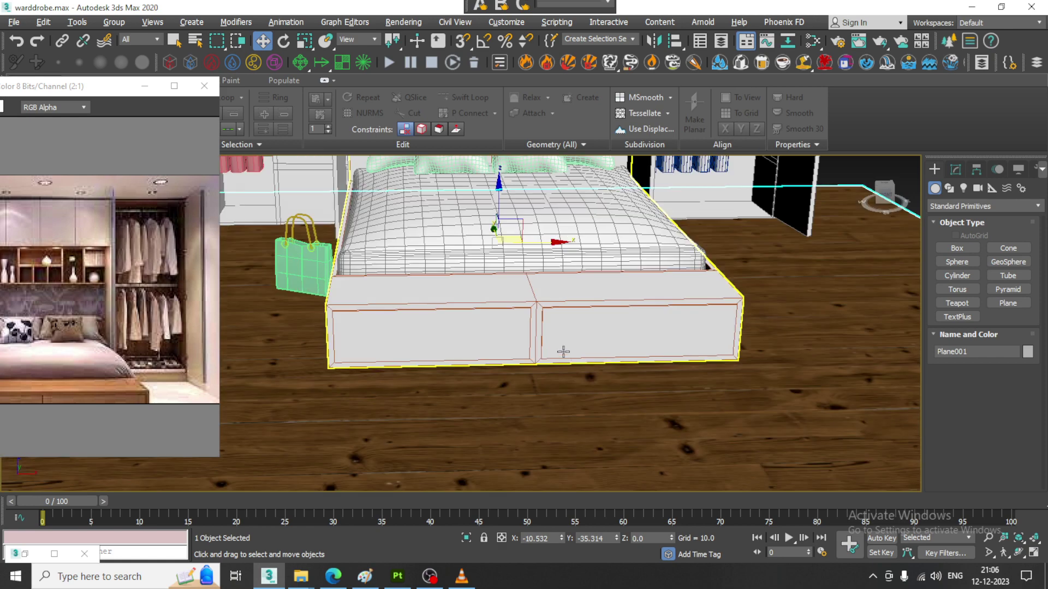
{"action": "scroll", "coordinate": [569, 356], "scroll_direction": "down", "scroll_amount": 2}
{"action": "middle_click_drag", "start_coordinate": [484, 378], "coordinate": [524, 381], "text": "alt"}
{"action": "scroll", "coordinate": [566, 396], "scroll_direction": "up", "scroll_amount": 2}
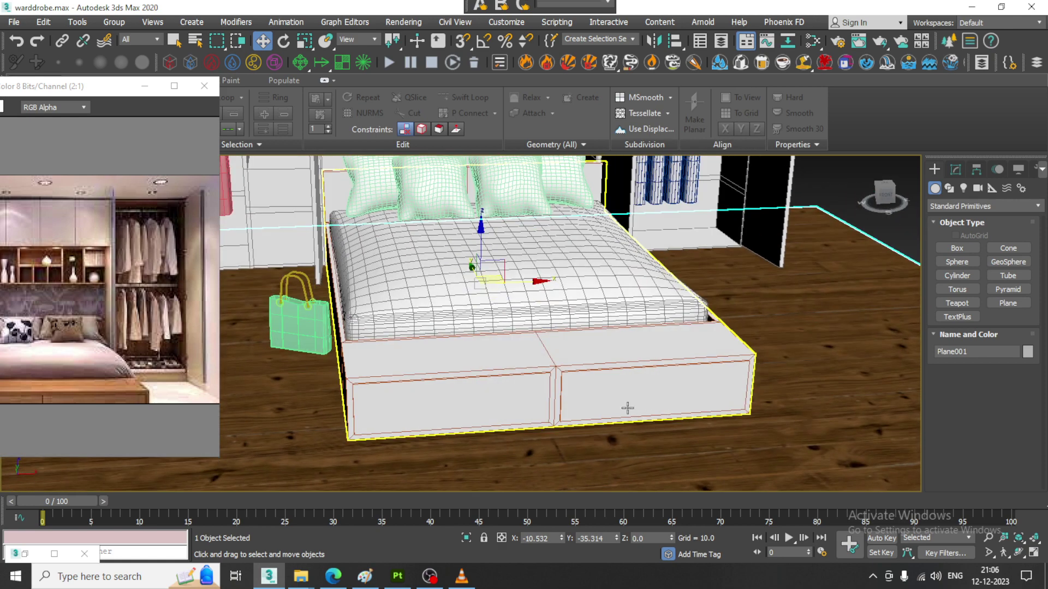
{"action": "scroll", "coordinate": [565, 397], "scroll_direction": "down", "scroll_amount": 2}
{"action": "scroll", "coordinate": [643, 411], "scroll_direction": "up", "scroll_amount": 2}
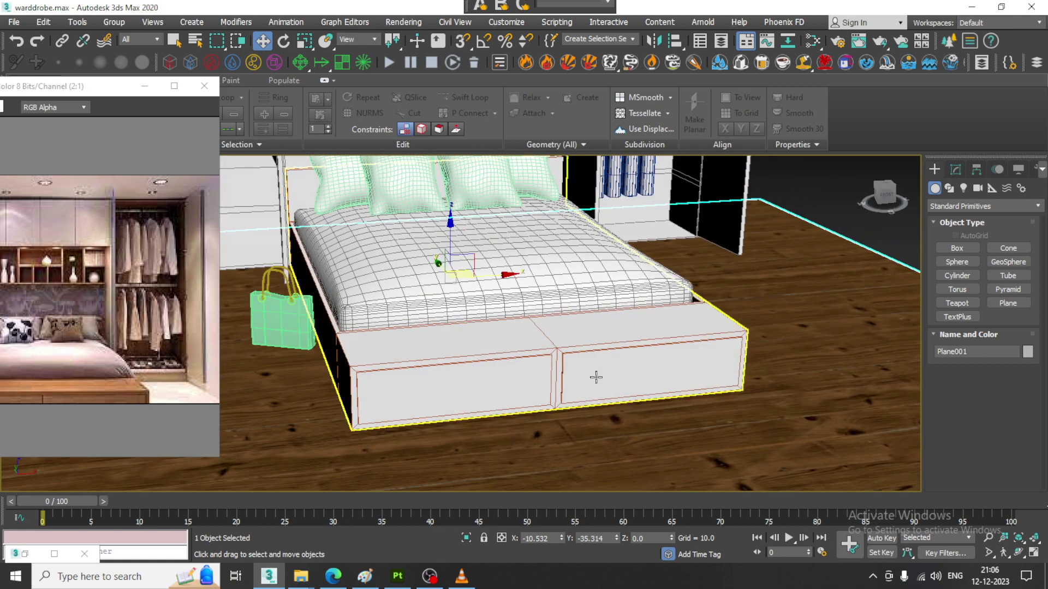
Switch to File Explorer and copy the bamboo-wood-semigloss-Unity.zip archive from the Downloads folder.
{"action": "scroll", "coordinate": [596, 377], "scroll_direction": "down", "scroll_amount": 2}
{"action": "middle_click_drag", "start_coordinate": [596, 376], "coordinate": [625, 442], "text": "alt"}
{"action": "scroll", "coordinate": [579, 412], "scroll_direction": "up", "scroll_amount": 2}
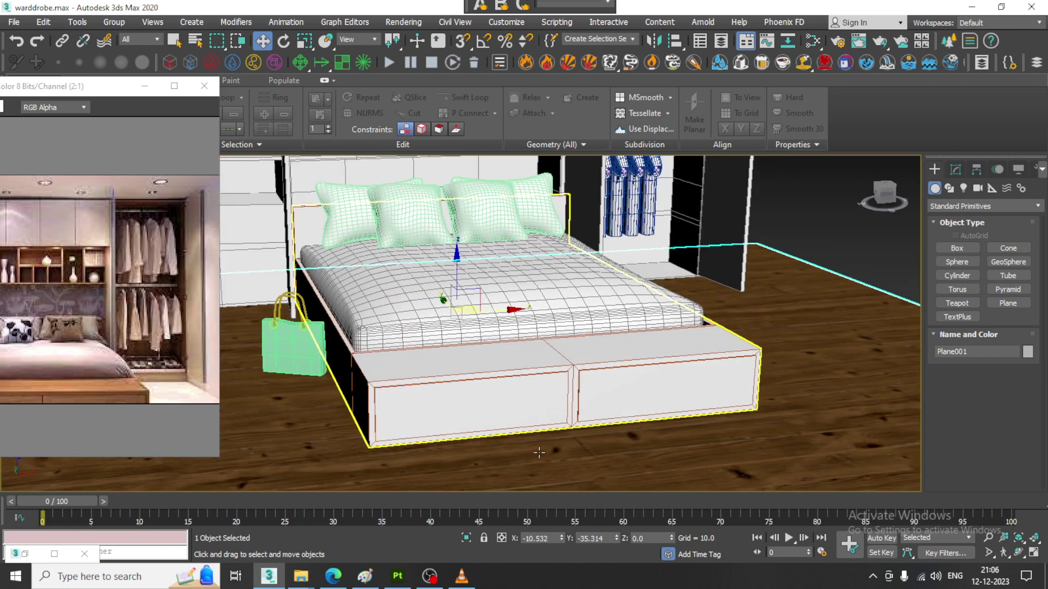
{"action": "mouse_move", "coordinate": [301, 576]}
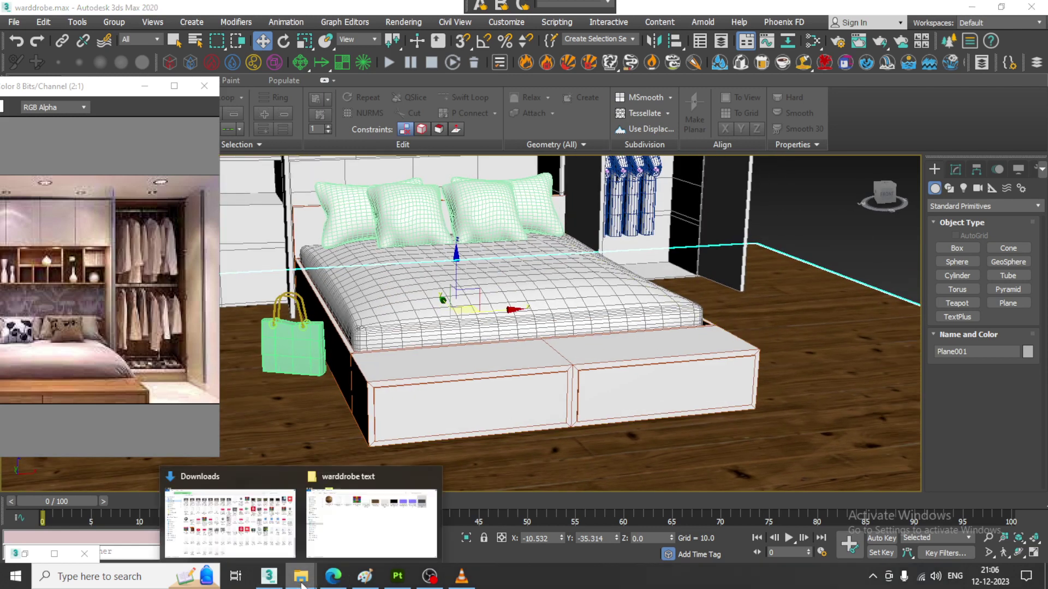
{"action": "left_click", "coordinate": [342, 520]}
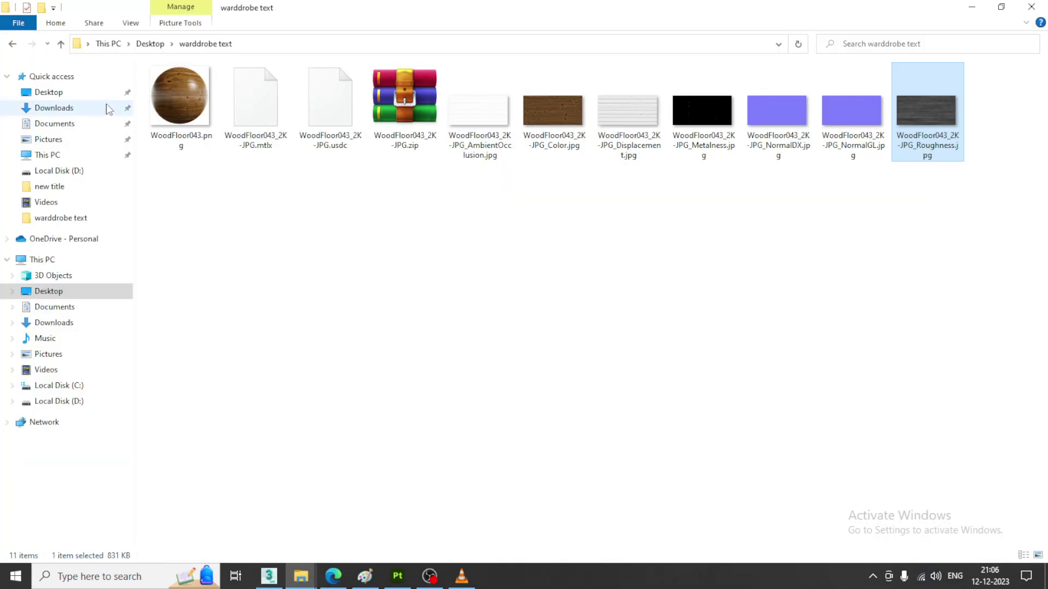
{"action": "left_click", "coordinate": [51, 108]}
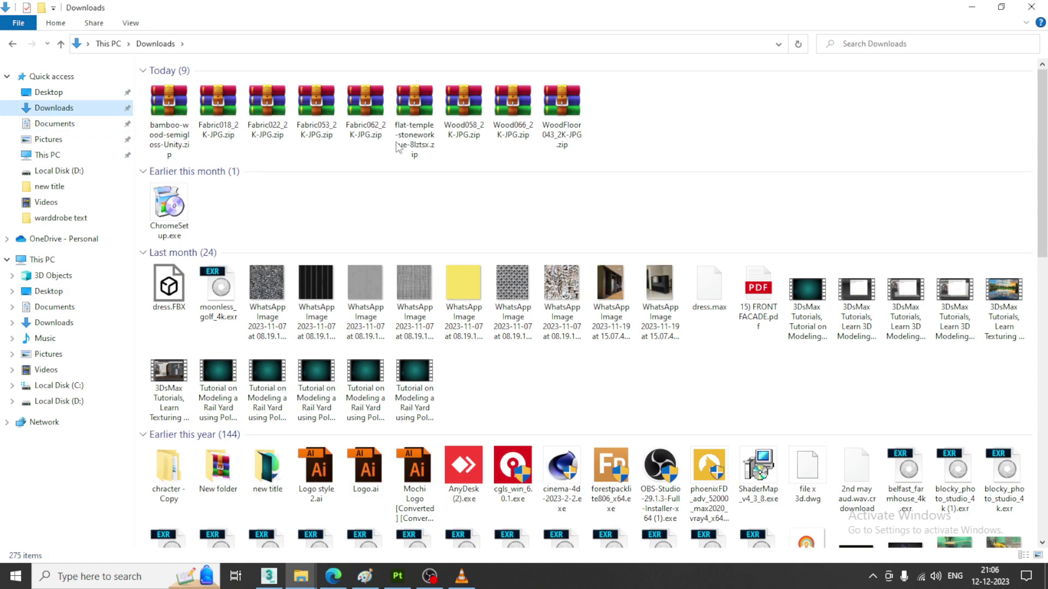
{"action": "left_click", "coordinate": [670, 146]}
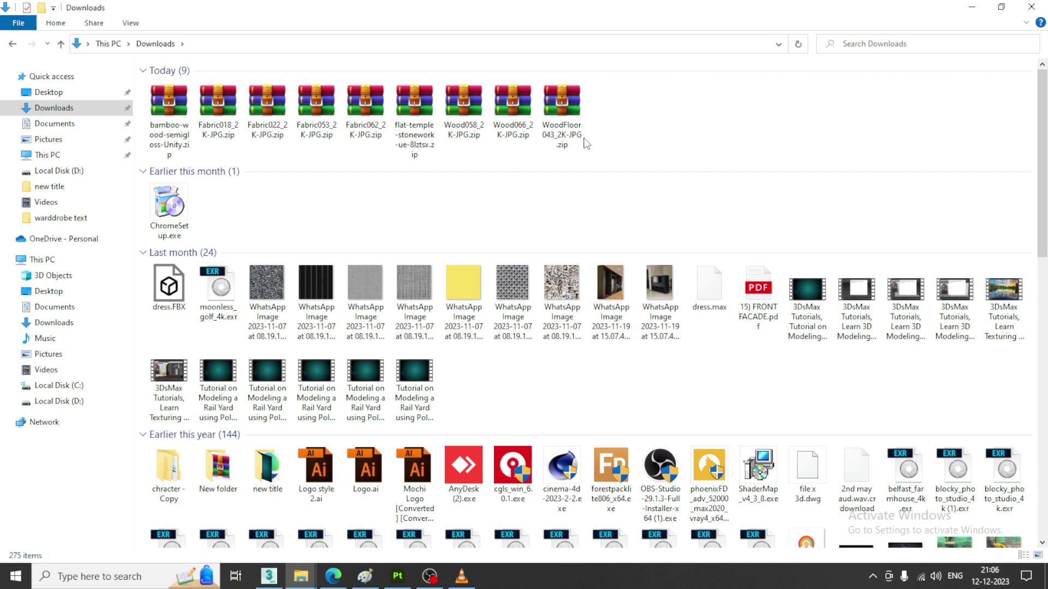
{"action": "left_click", "coordinate": [503, 110]}
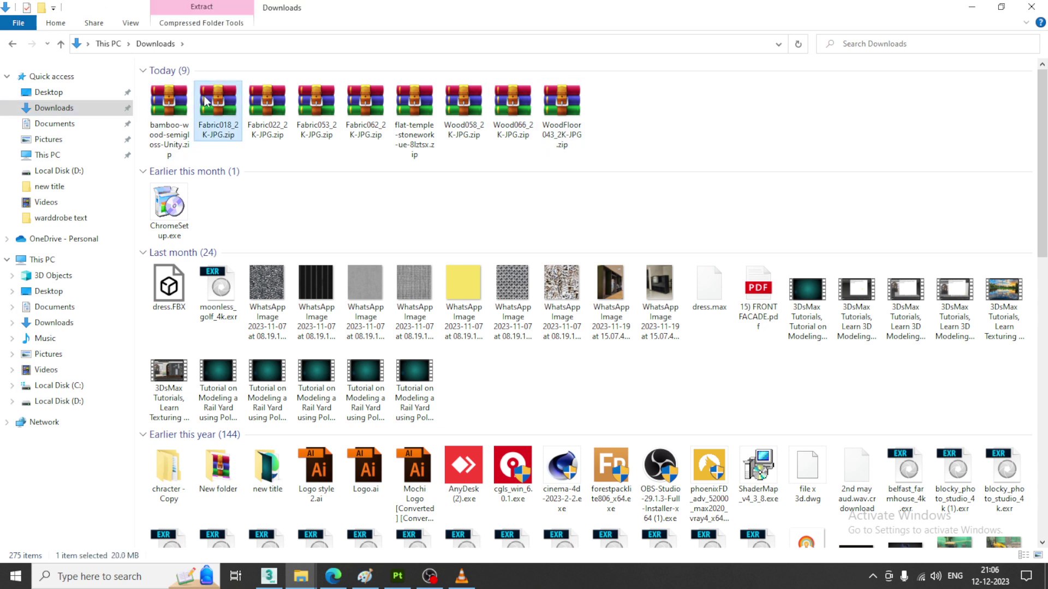
{"action": "left_click", "coordinate": [174, 103]}
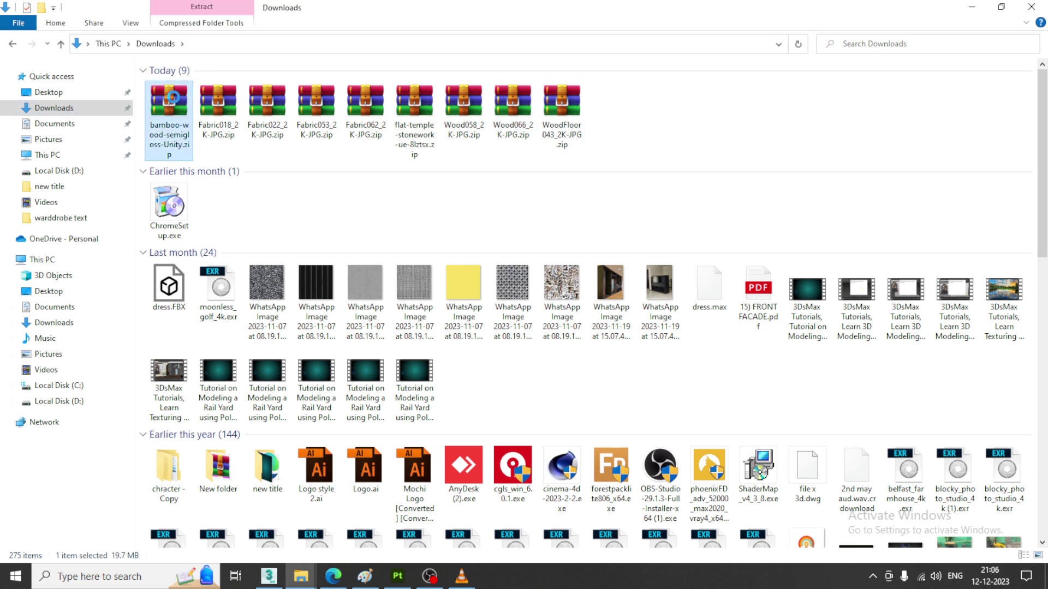
{"action": "right_click", "coordinate": [168, 91]}
{"action": "left_click", "coordinate": [218, 307]}
Create a new folder named wood inside the warddrobe text folder and open it.
{"action": "left_click", "coordinate": [60, 218]}
{"action": "right_click", "coordinate": [207, 202]}
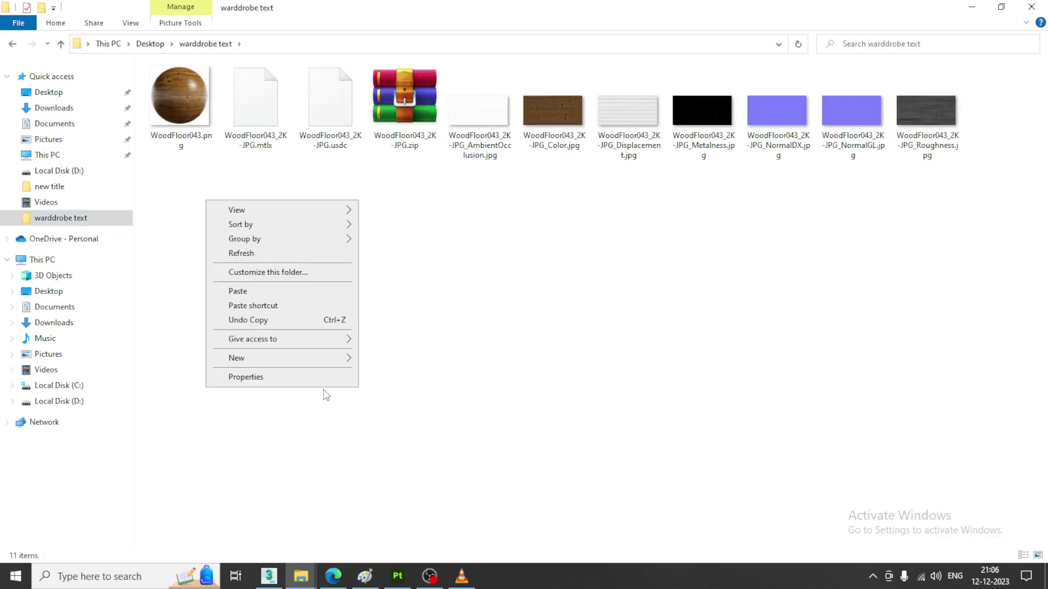
{"action": "mouse_move", "coordinate": [280, 358]}
{"action": "left_click", "coordinate": [461, 362]}
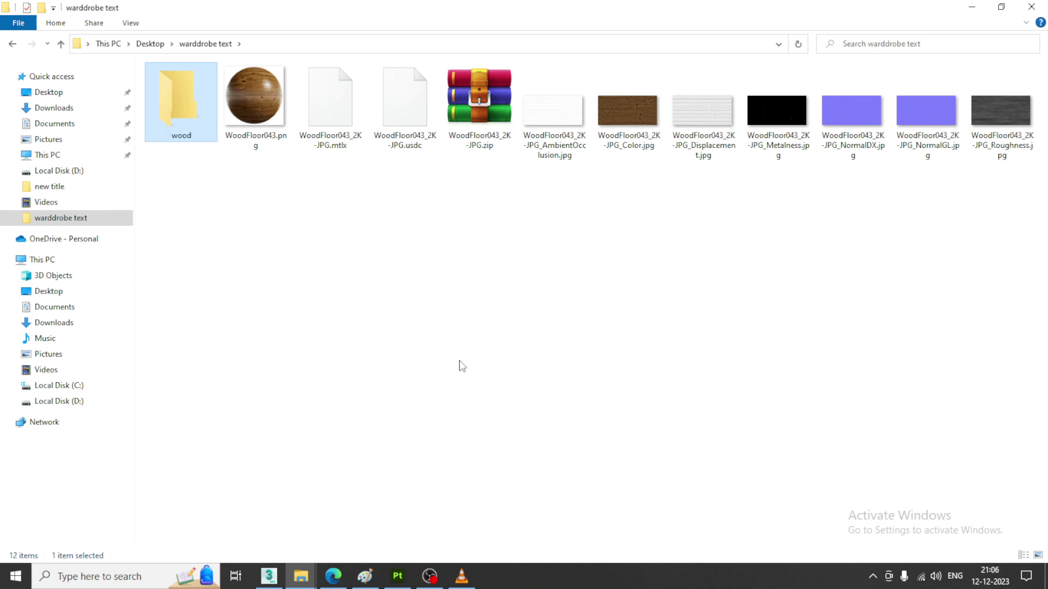
{"action": "key", "text": "Return"}
Paste the bamboo-wood-semigloss-Unity.zip archive into the wood folder, extract it there and open the extracted folder.
{"action": "right_click", "coordinate": [299, 154]}
{"action": "left_click", "coordinate": [359, 243]}
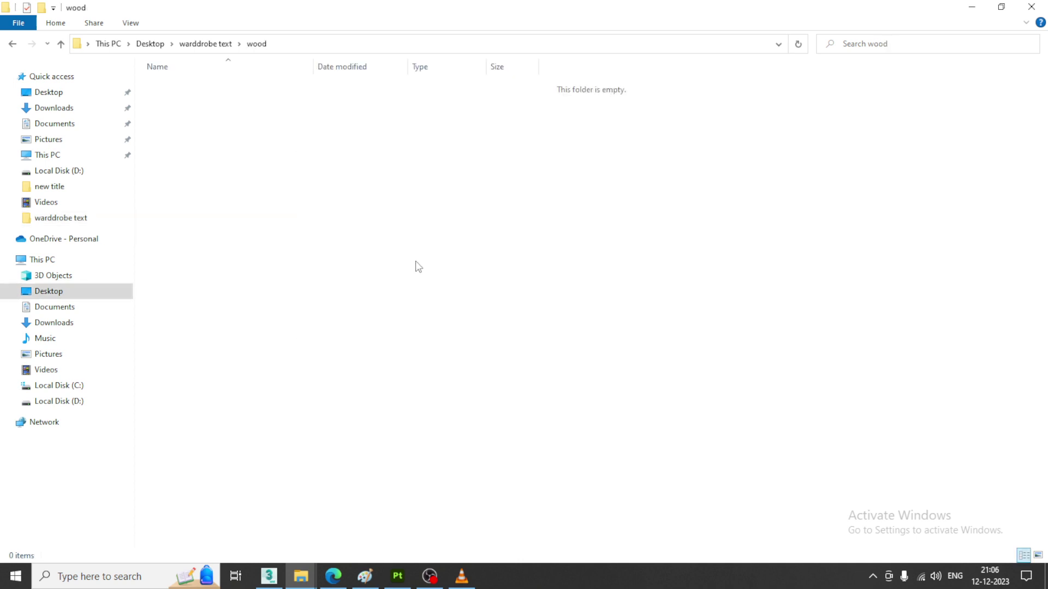
{"action": "right_click", "coordinate": [228, 93]}
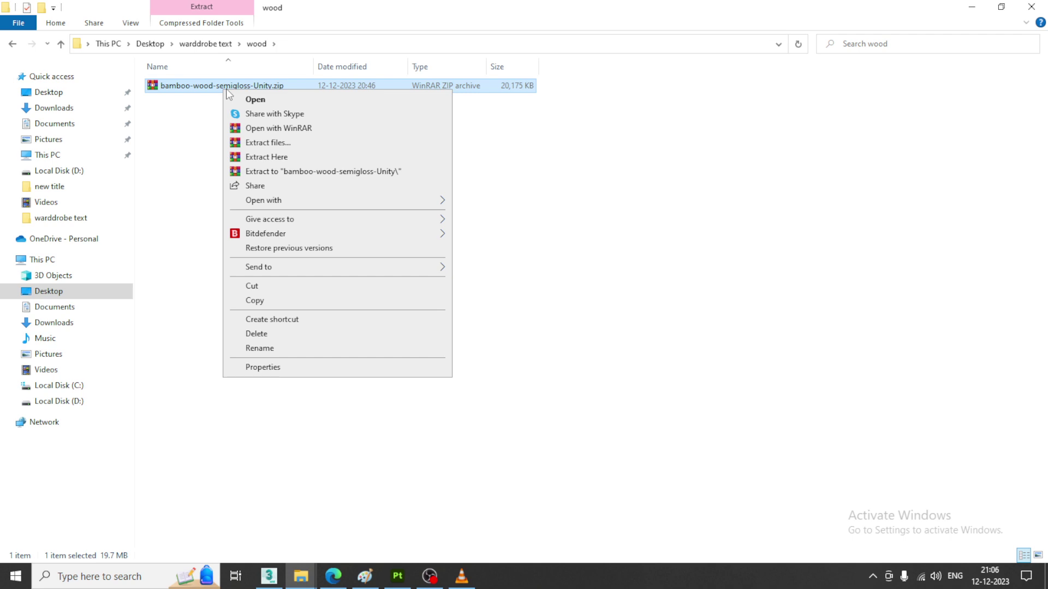
{"action": "left_click", "coordinate": [276, 157]}
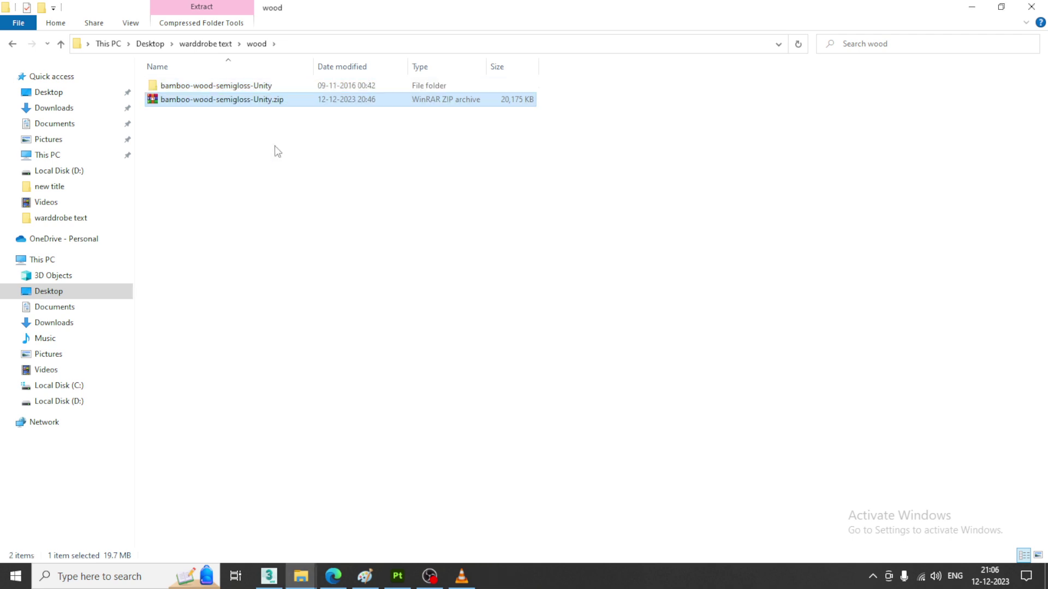
{"action": "double_click", "coordinate": [249, 86]}
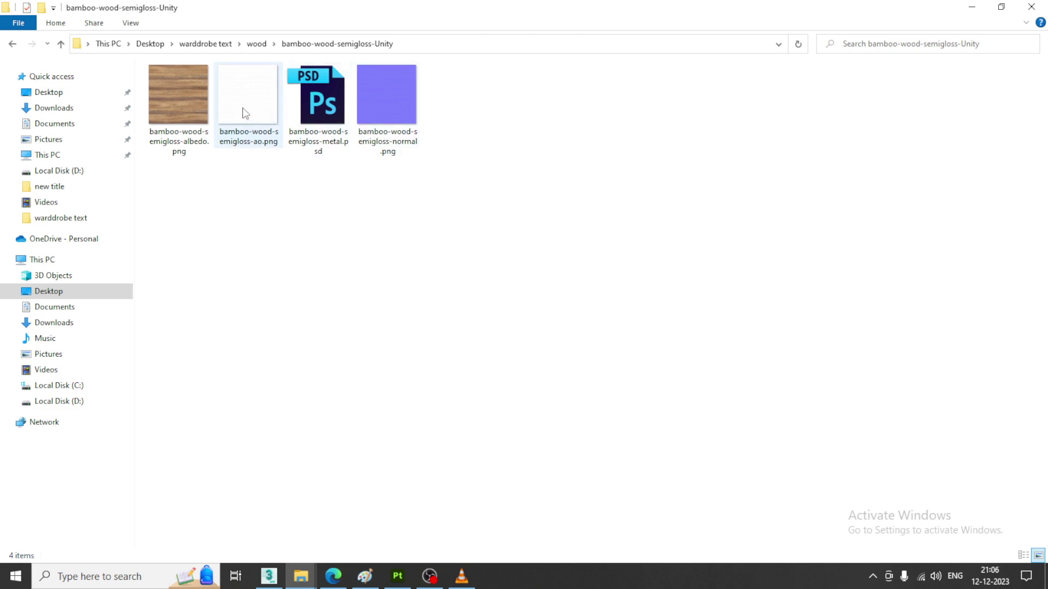
Select the bamboo-wood-semigloss-albedo.png file, switch back to 3ds Max and select the bed frame.
{"action": "left_click", "coordinate": [202, 105]}
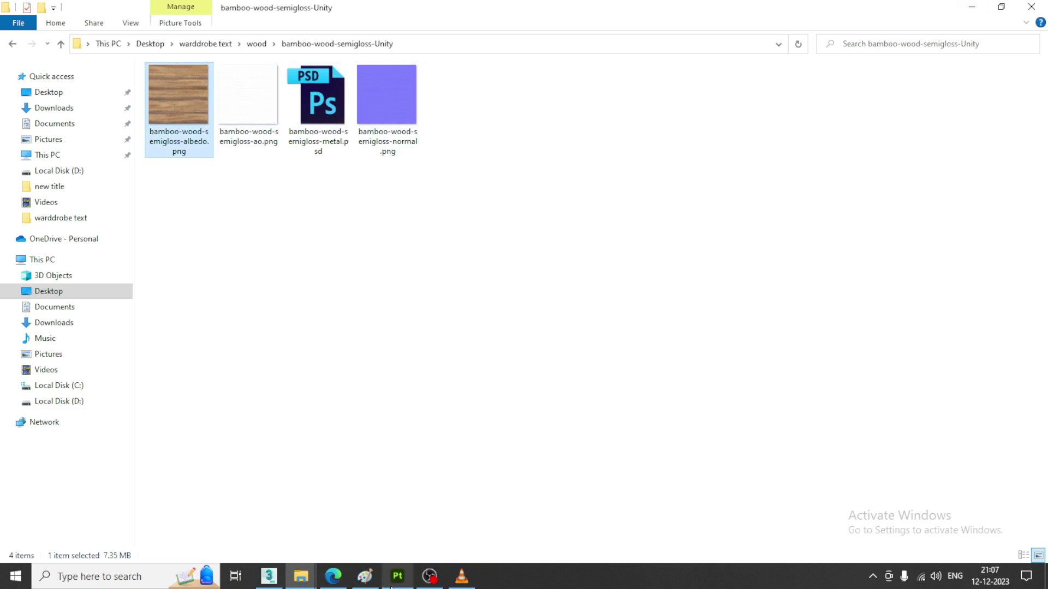
{"action": "left_click", "coordinate": [269, 577]}
{"action": "left_click", "coordinate": [472, 412]}
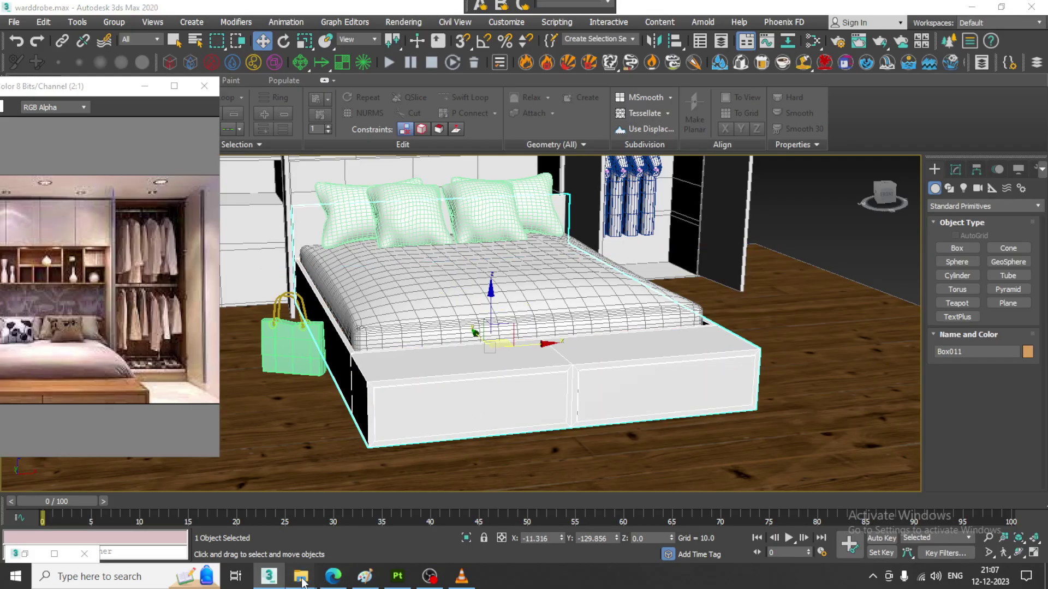
Switch to File Explorer and copy the Wood066_2K-JPG.zip archive from the Downloads folder.
{"action": "mouse_move", "coordinate": [300, 576]}
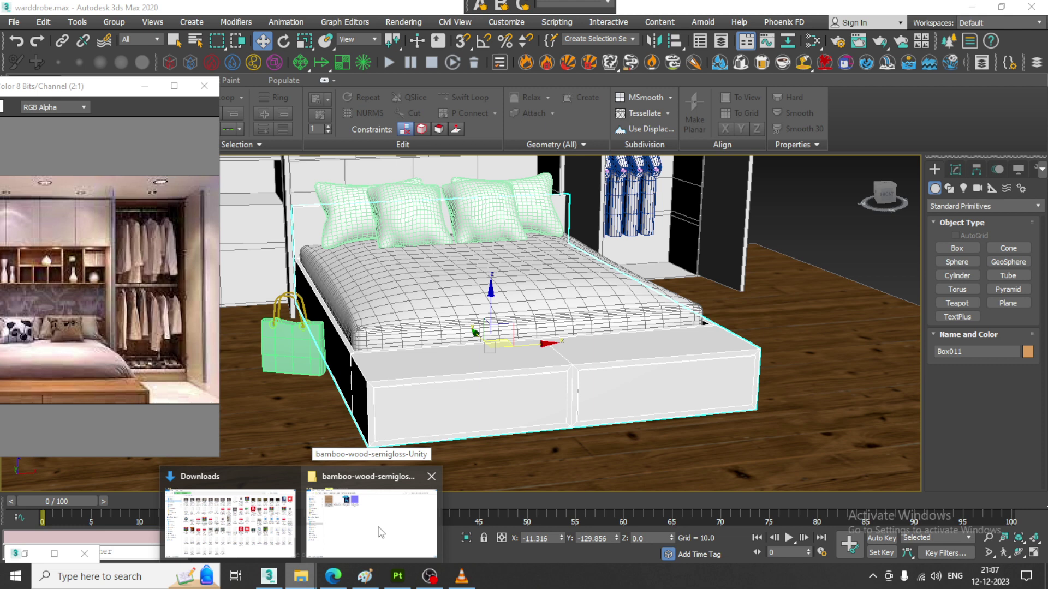
{"action": "left_click", "coordinate": [352, 535]}
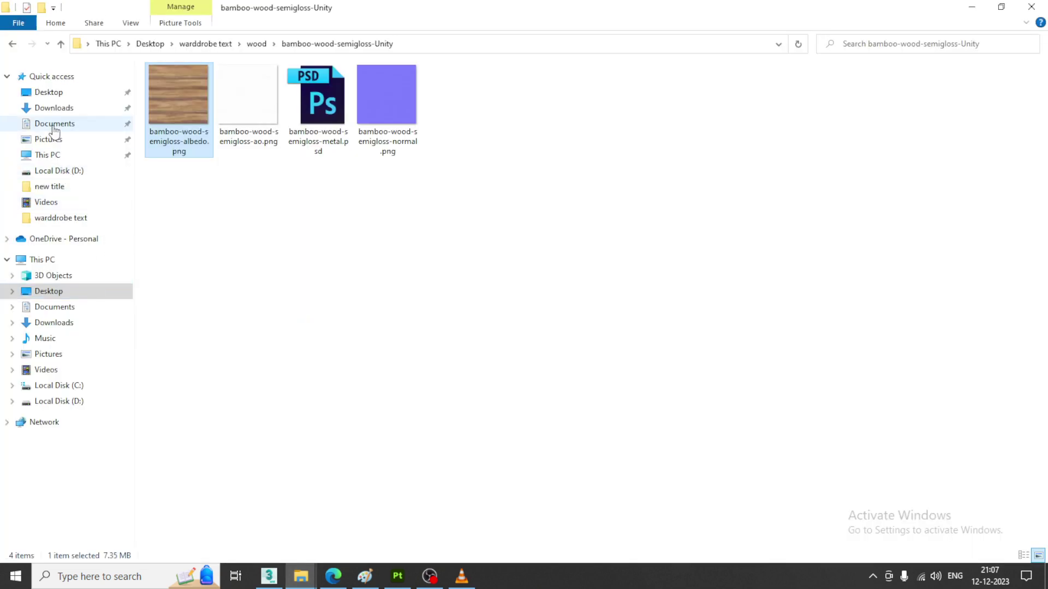
{"action": "left_click", "coordinate": [52, 108]}
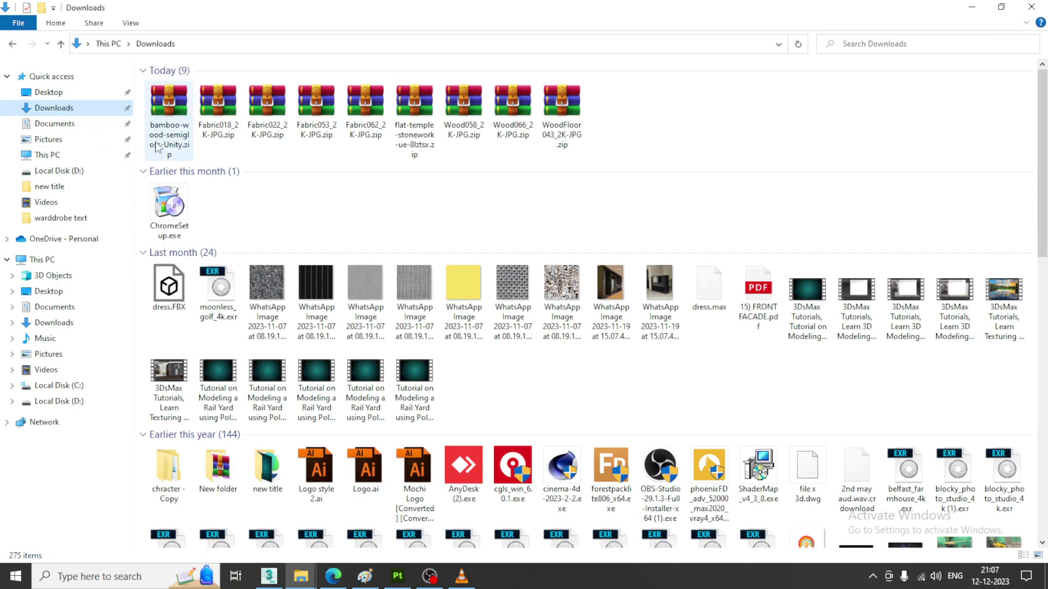
{"action": "left_click", "coordinate": [432, 126]}
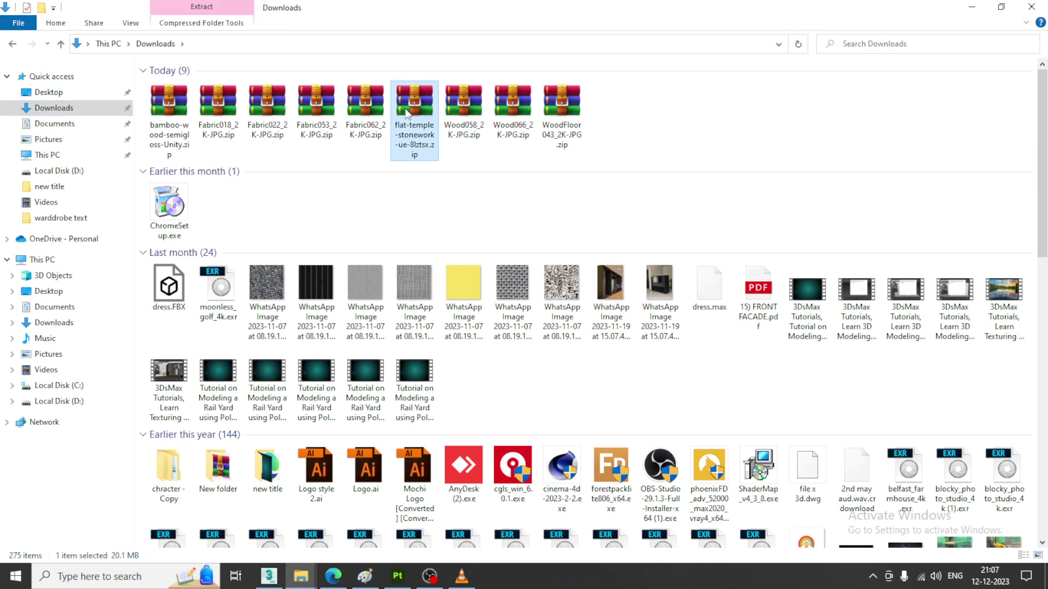
{"action": "left_click", "coordinate": [460, 111]}
{"action": "left_click", "coordinate": [510, 98]}
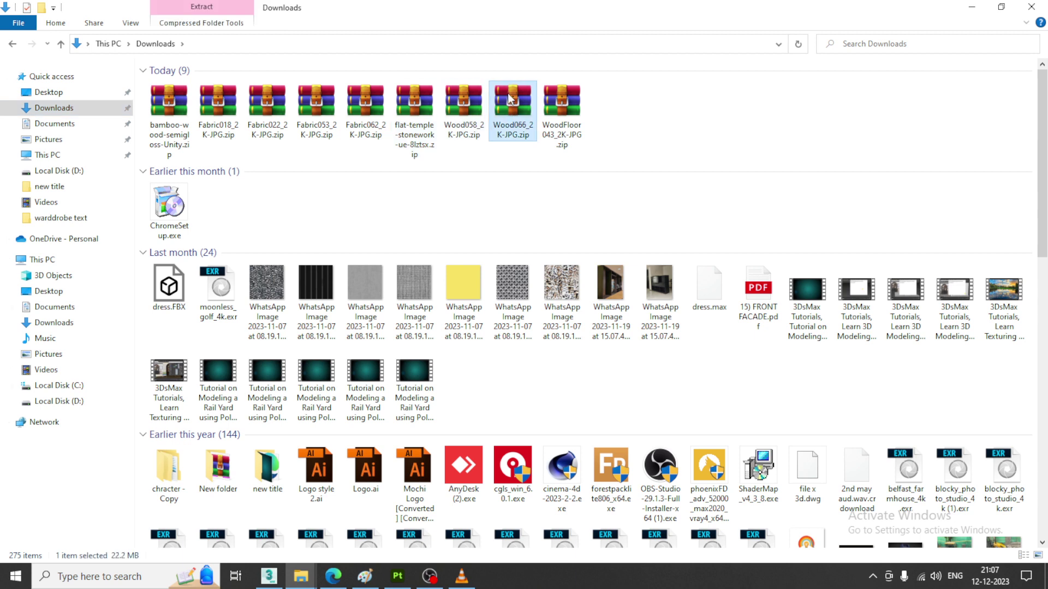
{"action": "right_click", "coordinate": [509, 99]}
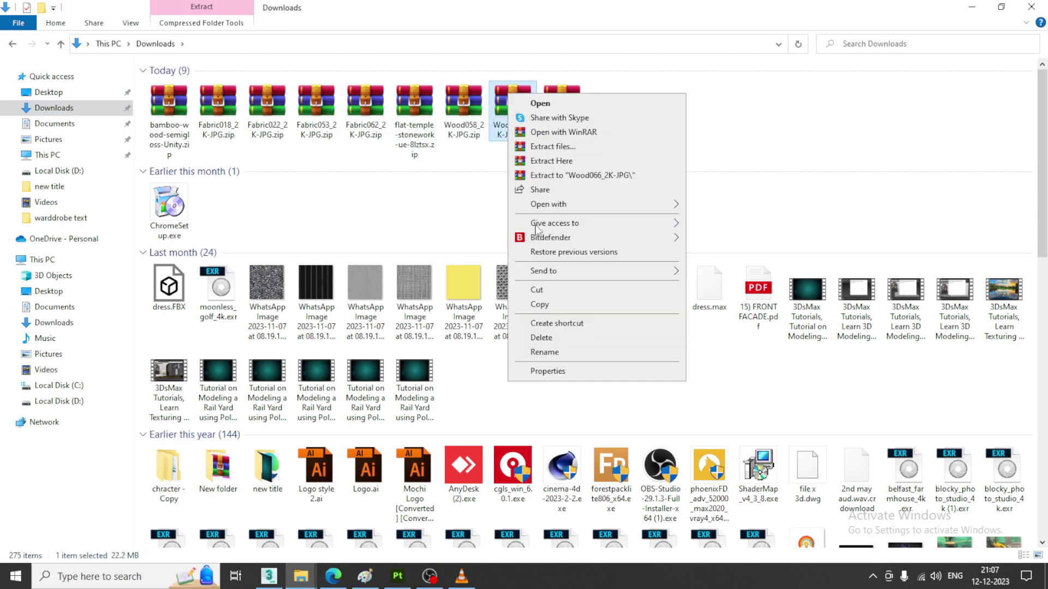
{"action": "left_click", "coordinate": [562, 306]}
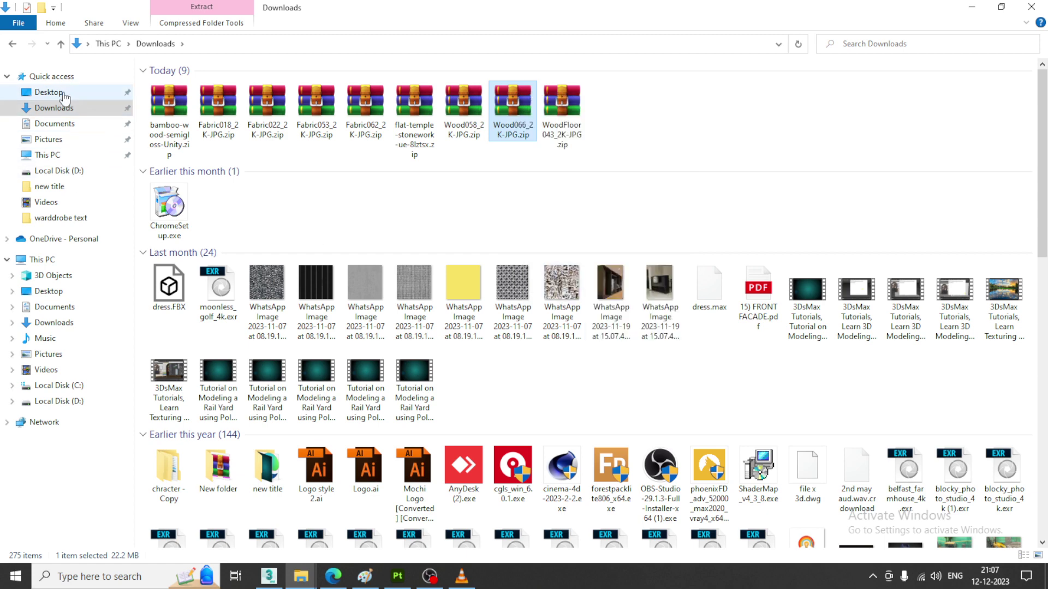
Paste Wood066_2K-JPG.zip into the wood folder, extract its files directly there, and select the Wood066_2K-JPG_Color.jpg map in icon view.
{"action": "left_click", "coordinate": [61, 219]}
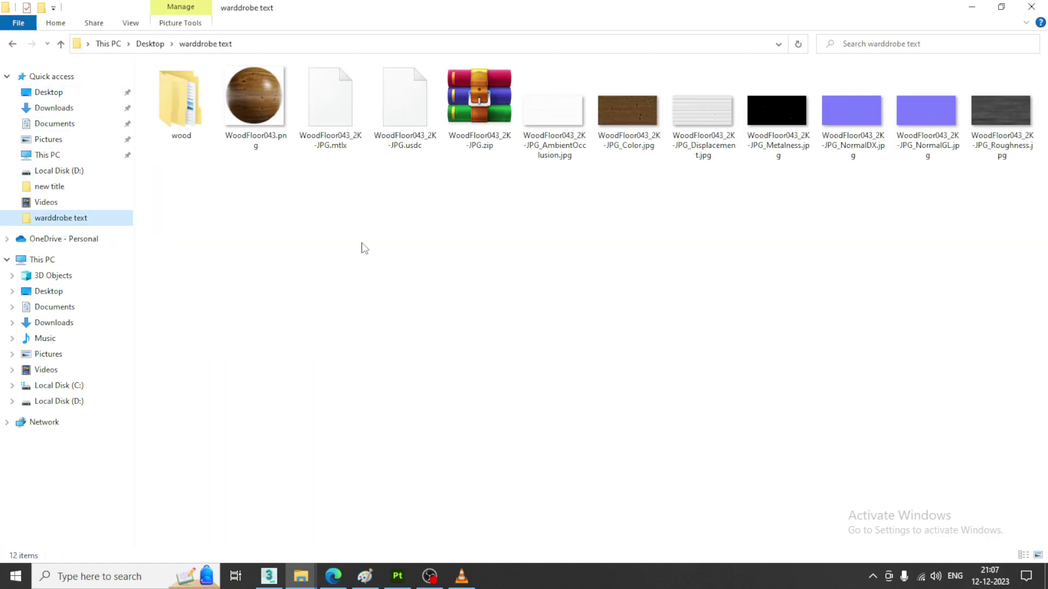
{"action": "double_click", "coordinate": [177, 102]}
{"action": "right_click", "coordinate": [400, 210]}
{"action": "left_click", "coordinate": [457, 296]}
{"action": "right_click", "coordinate": [186, 116]}
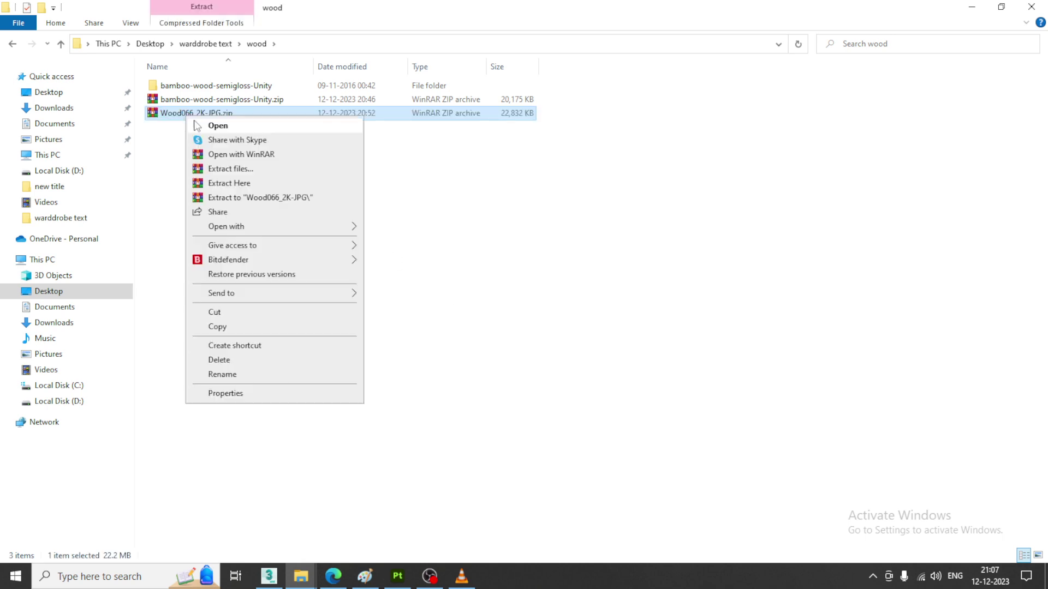
{"action": "left_click", "coordinate": [232, 196]}
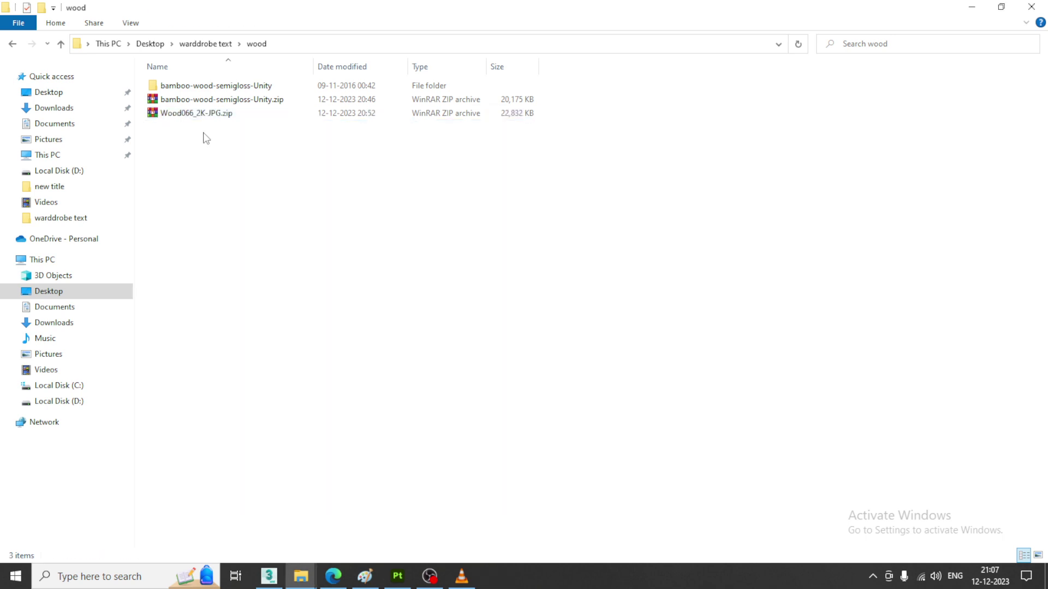
{"action": "scroll", "coordinate": [317, 139], "scroll_direction": "up", "scroll_amount": 5, "text": "ctrl"}
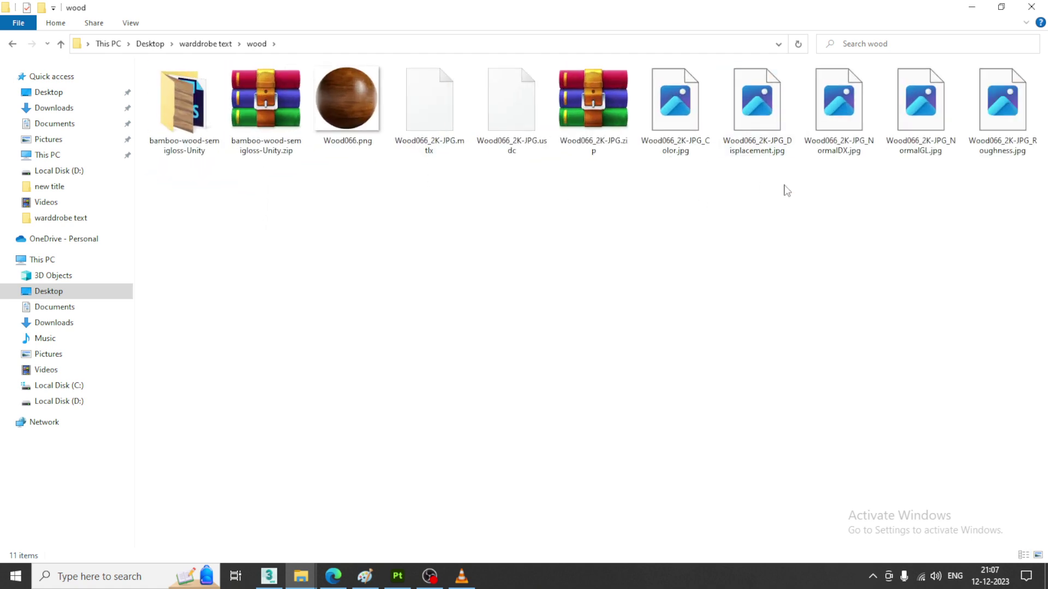
{"action": "left_click", "coordinate": [669, 102]}
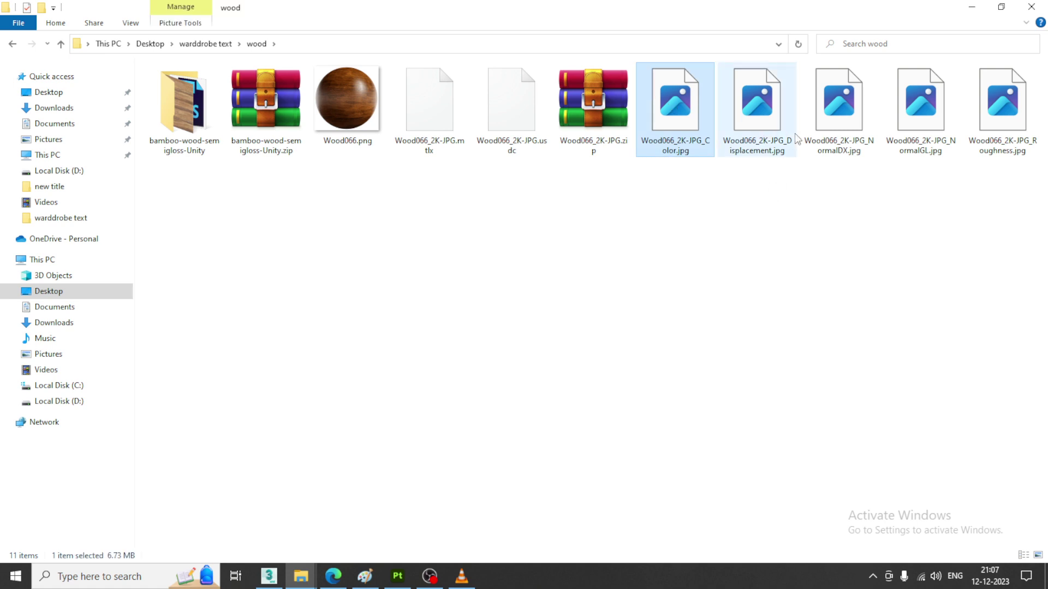
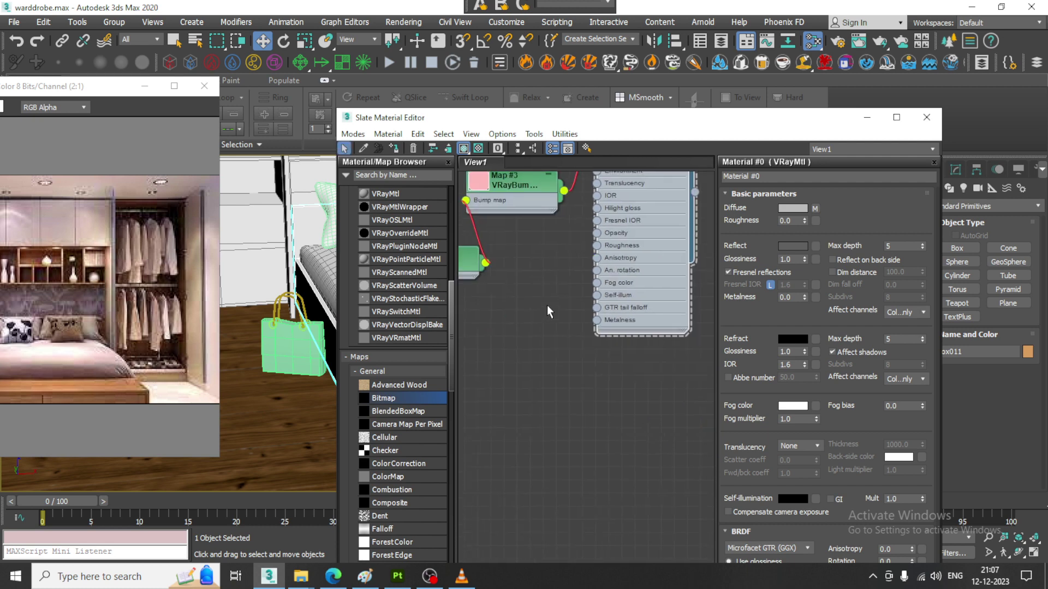
In the 3ds Max Slate Material Editor, add a new VRayMtl below the floor material and name it wood.
{"action": "left_click_drag", "start_coordinate": [396, 199], "coordinate": [603, 346]}
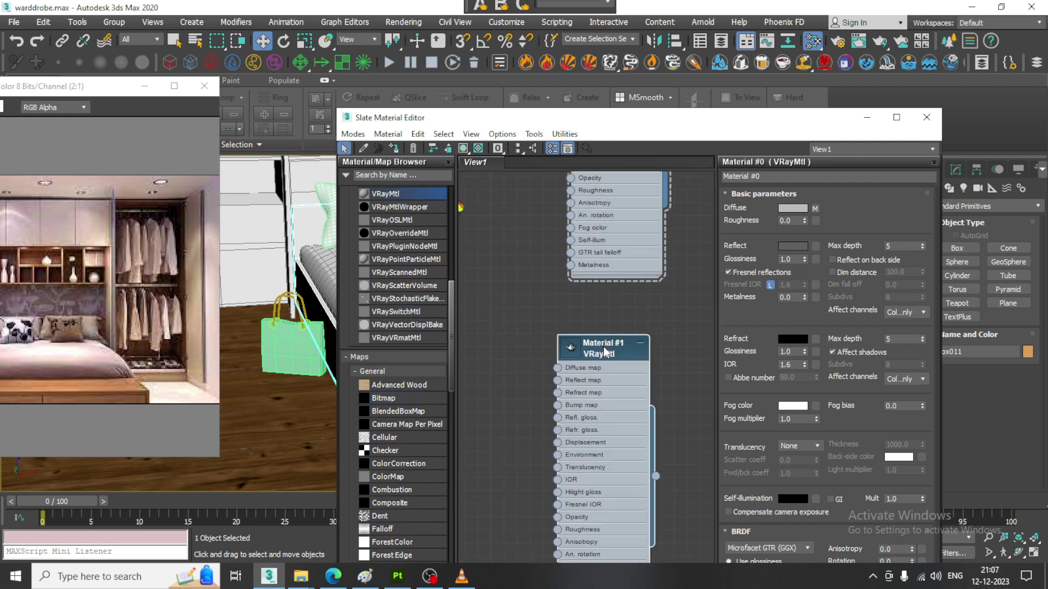
{"action": "left_click", "coordinate": [775, 176]}
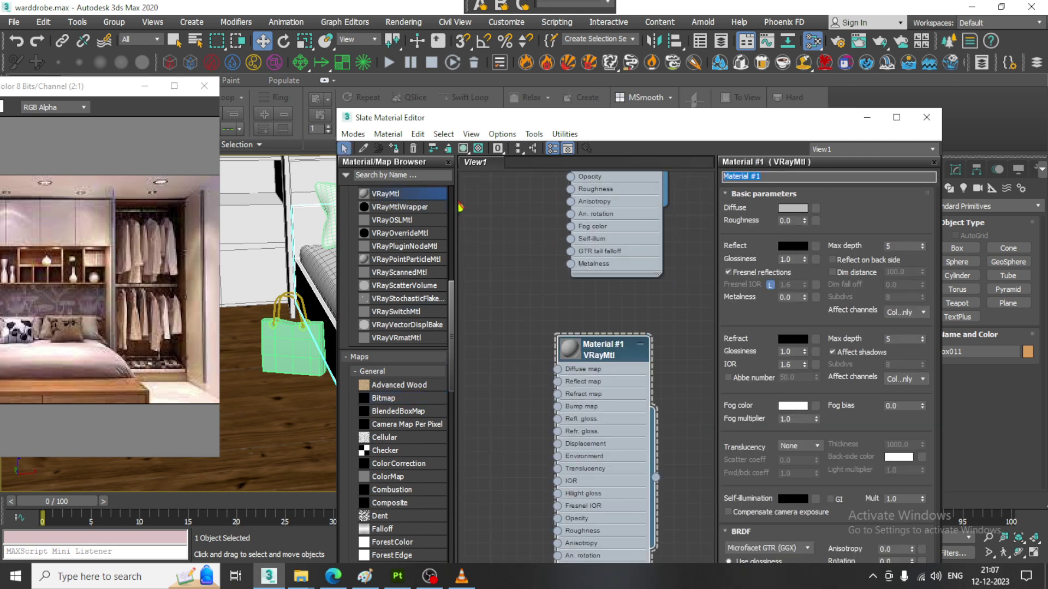
{"action": "type", "text": "wood"}
Load Wood066_2K-JPG_Color.jpg as the wood material's diffuse bitmap and show the material shaded on the bed frame in the viewport.
{"action": "left_click", "coordinate": [814, 208]}
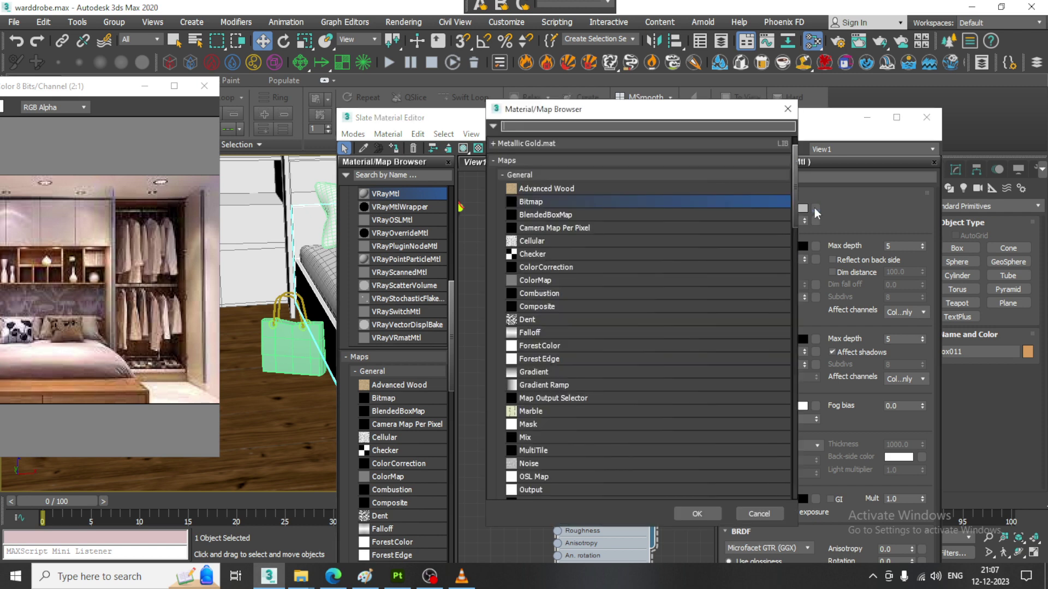
{"action": "double_click", "coordinate": [555, 200]}
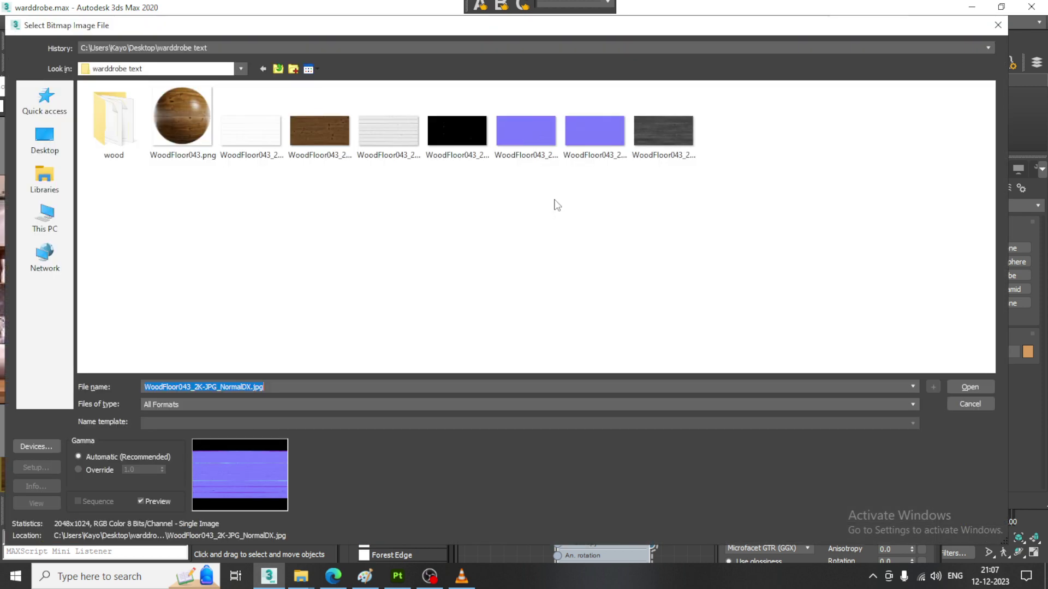
{"action": "double_click", "coordinate": [114, 119]}
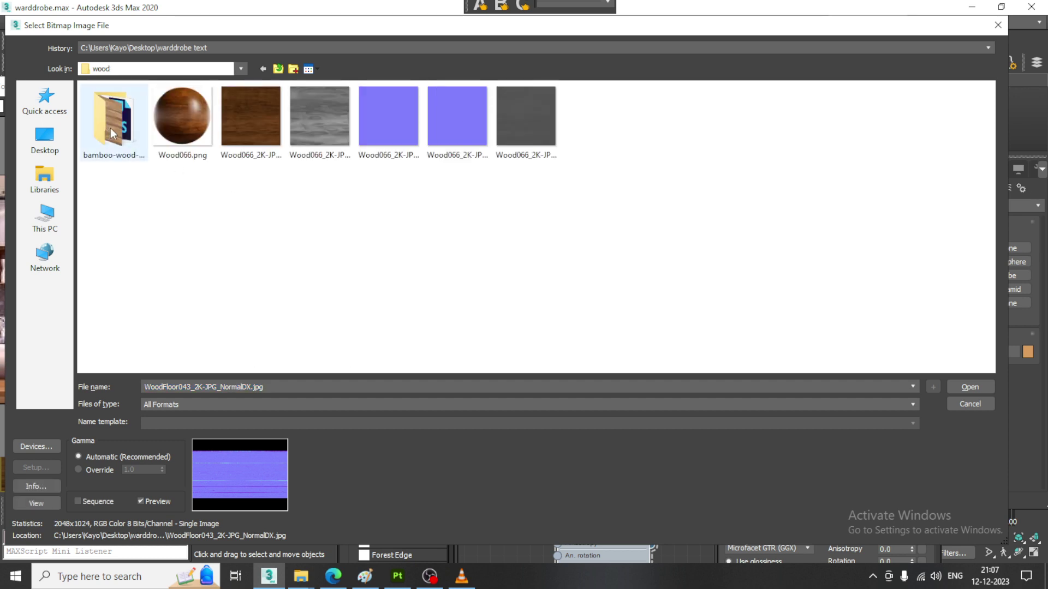
{"action": "left_click", "coordinate": [250, 117]}
{"action": "double_click", "coordinate": [263, 119]}
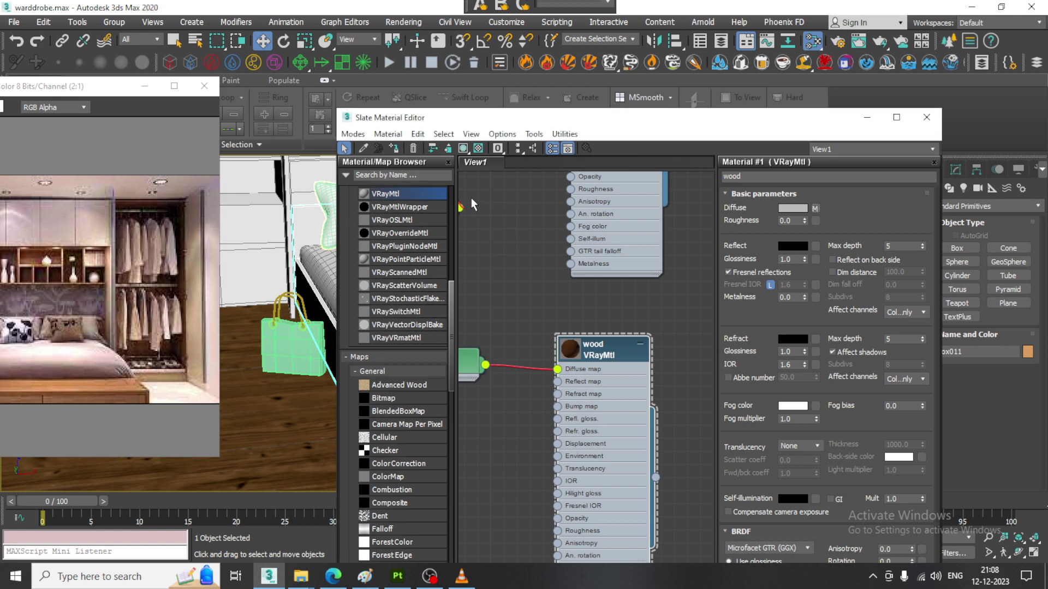
{"action": "left_click", "coordinate": [464, 148]}
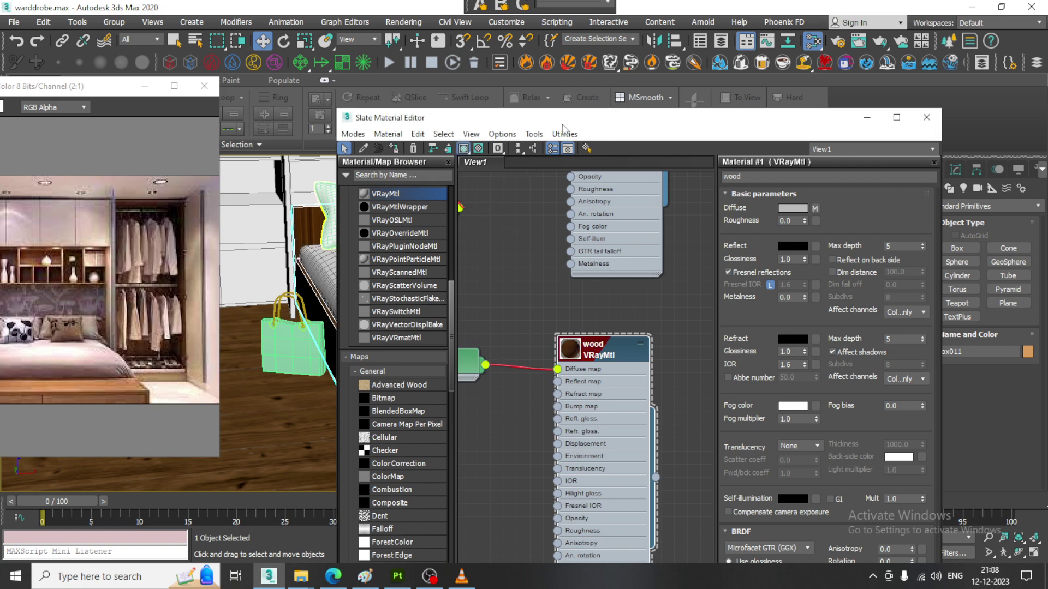
Add a UVW Map modifier with Box mapping to the bed frame.
{"action": "left_click_drag", "start_coordinate": [562, 124], "coordinate": [83, 40]}
{"action": "middle_click_drag", "start_coordinate": [701, 339], "coordinate": [961, 202], "text": "alt"}
{"action": "left_click", "coordinate": [955, 168]}
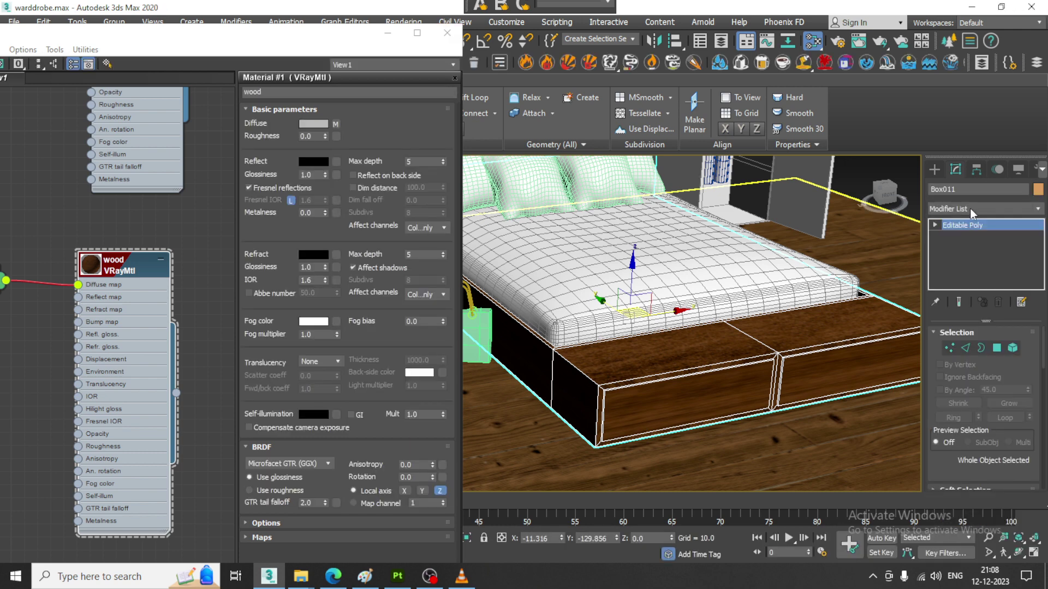
{"action": "key", "text": "u"}
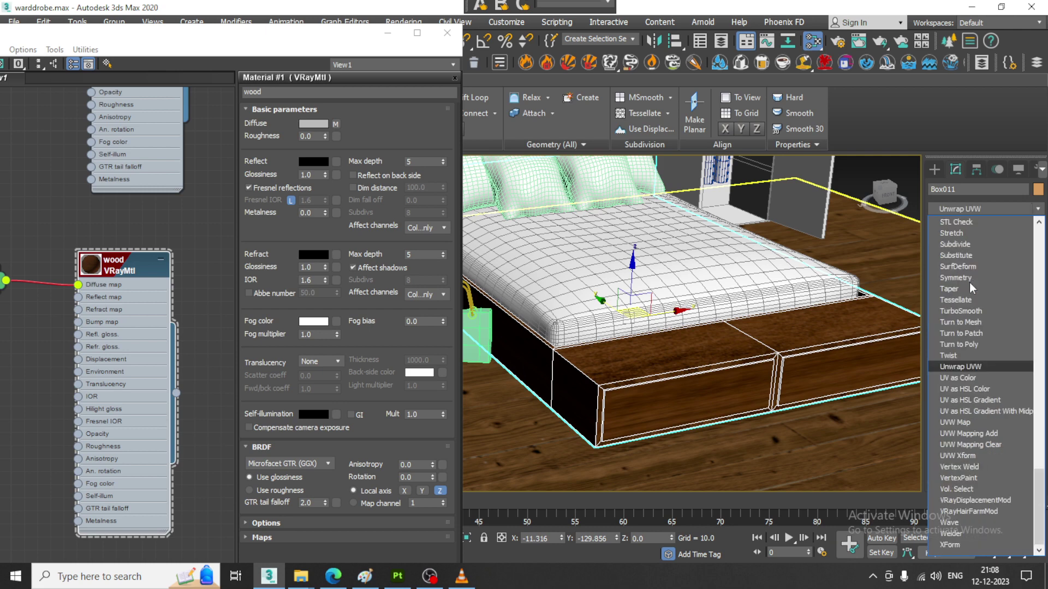
{"action": "left_click", "coordinate": [973, 422]}
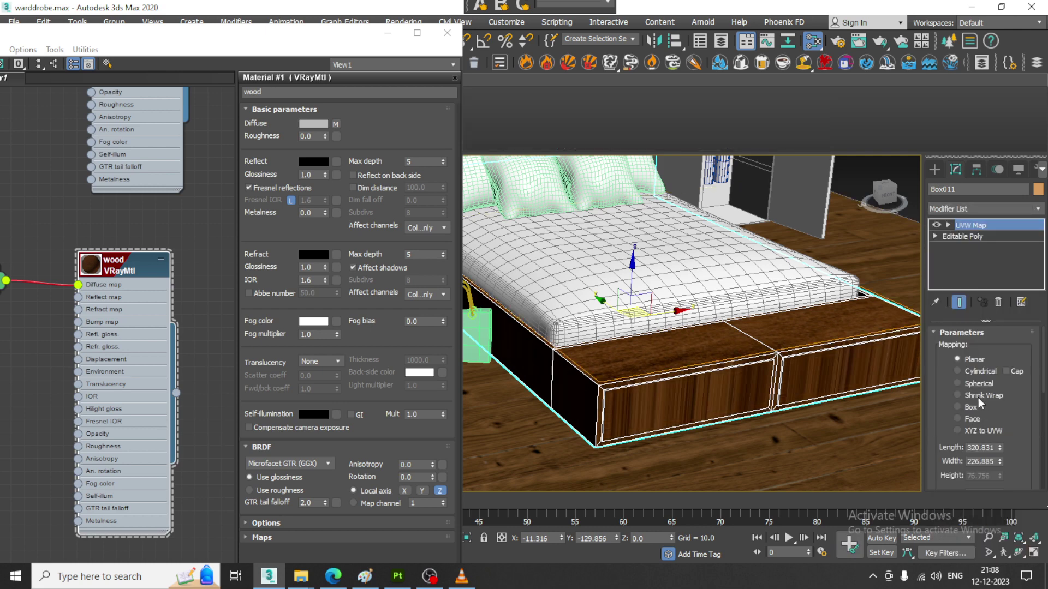
{"action": "left_click", "coordinate": [957, 407]}
{"action": "scroll", "coordinate": [711, 393], "scroll_direction": "up", "scroll_amount": 5}
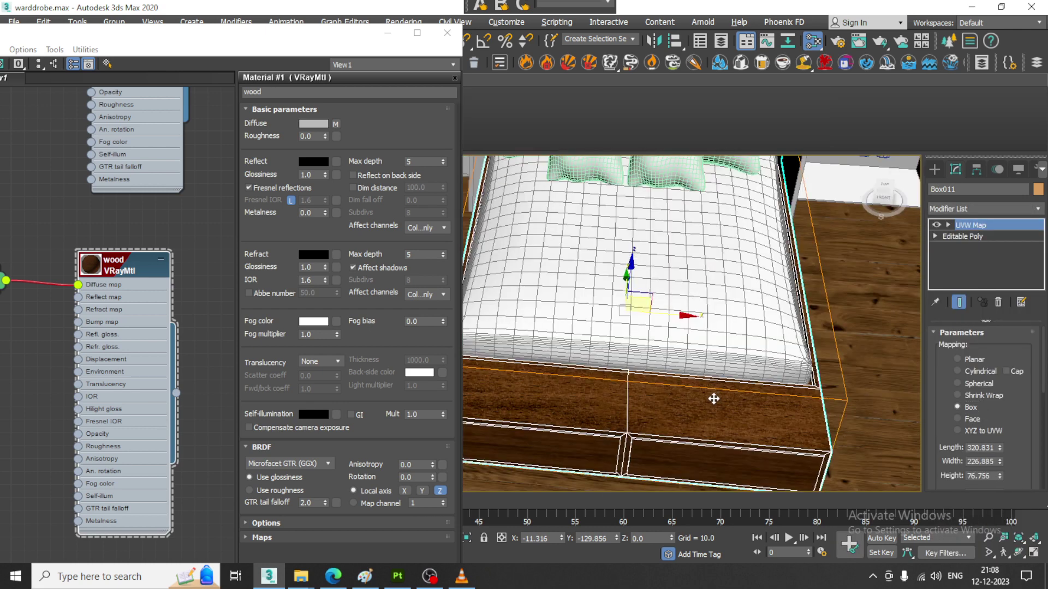
{"action": "scroll", "coordinate": [725, 386], "scroll_direction": "down", "scroll_amount": 3}
{"action": "middle_click_drag", "start_coordinate": [729, 367], "coordinate": [729, 339], "text": "alt"}
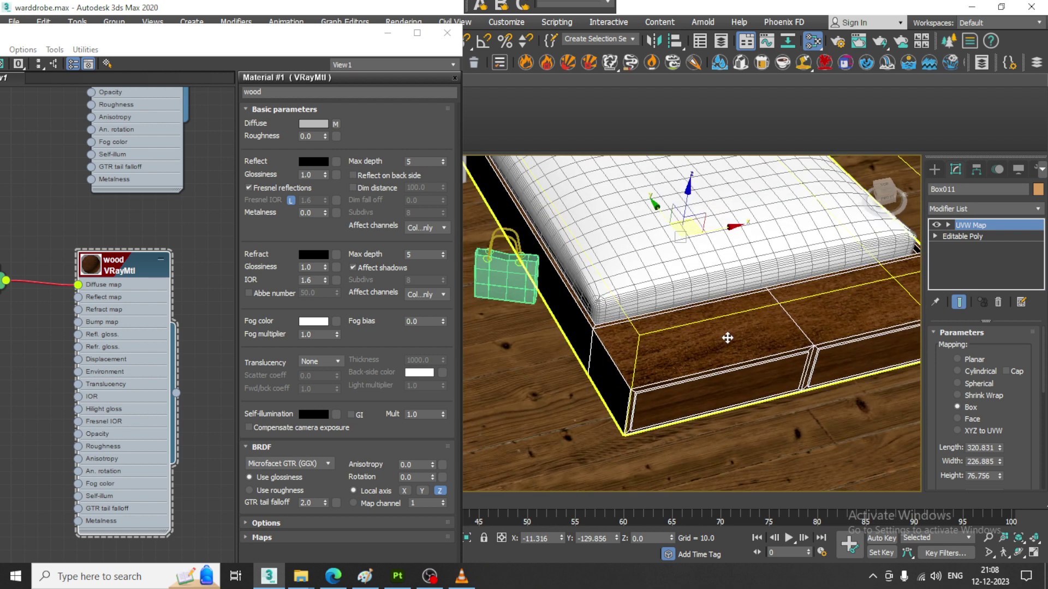
Set the U and V tiling of the wood material's diffuse bitmap to 2.0 and check the grain on the bed frame.
{"action": "left_click", "coordinate": [336, 125]}
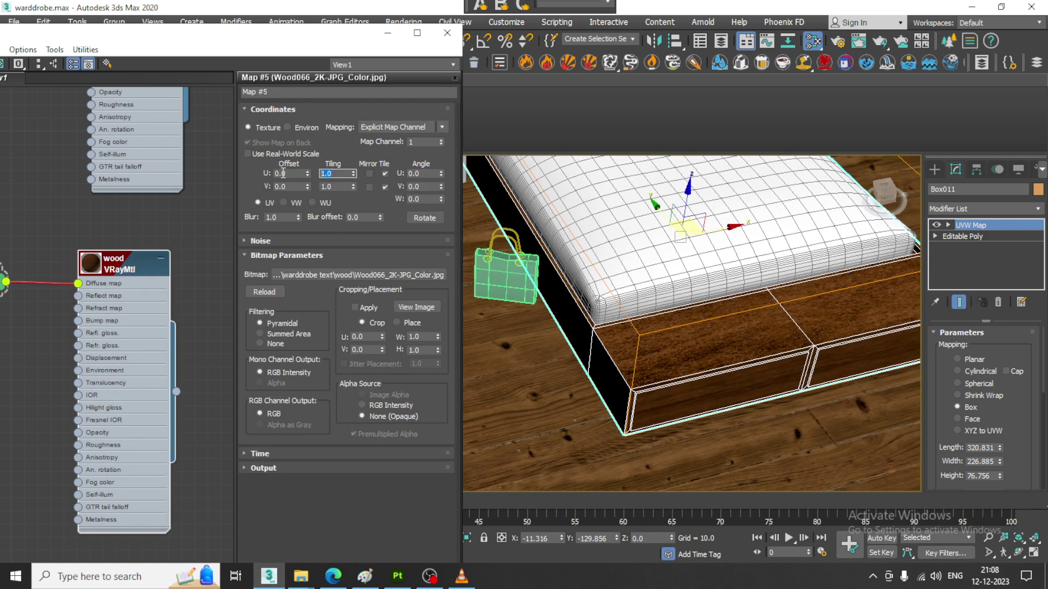
{"action": "key", "text": "Tab"}
{"action": "type", "text": "2"}
{"action": "key", "text": "Return"}
{"action": "scroll", "coordinate": [709, 328], "scroll_direction": "down", "scroll_amount": 2}
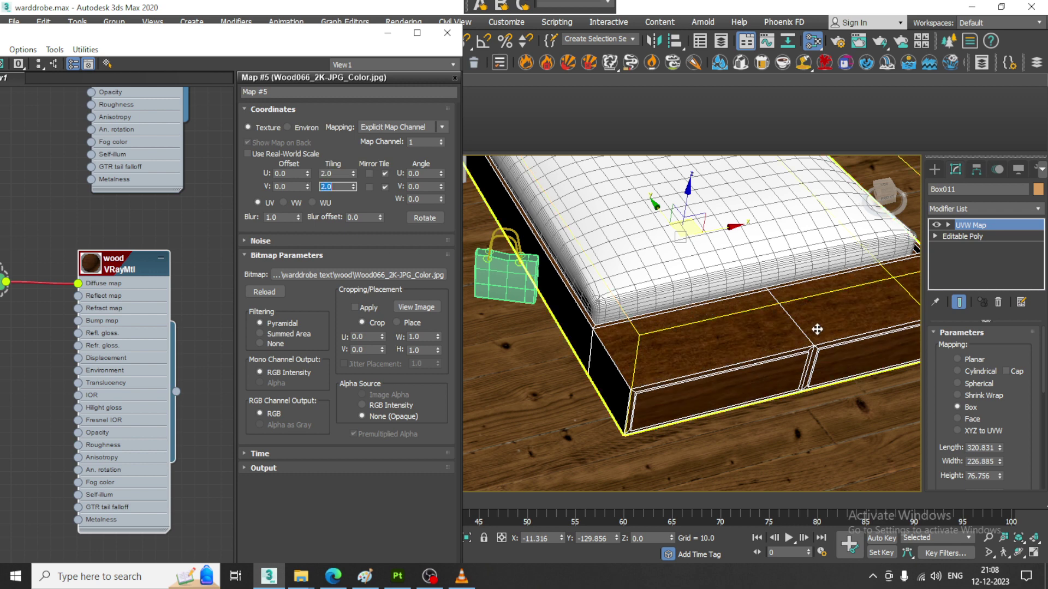
{"action": "key", "text": "ctrl+d"}
{"action": "middle_click_drag", "start_coordinate": [709, 327], "coordinate": [770, 325], "text": "alt"}
{"action": "scroll", "coordinate": [771, 325], "scroll_direction": "up", "scroll_amount": 3}
{"action": "left_click", "coordinate": [771, 325]}
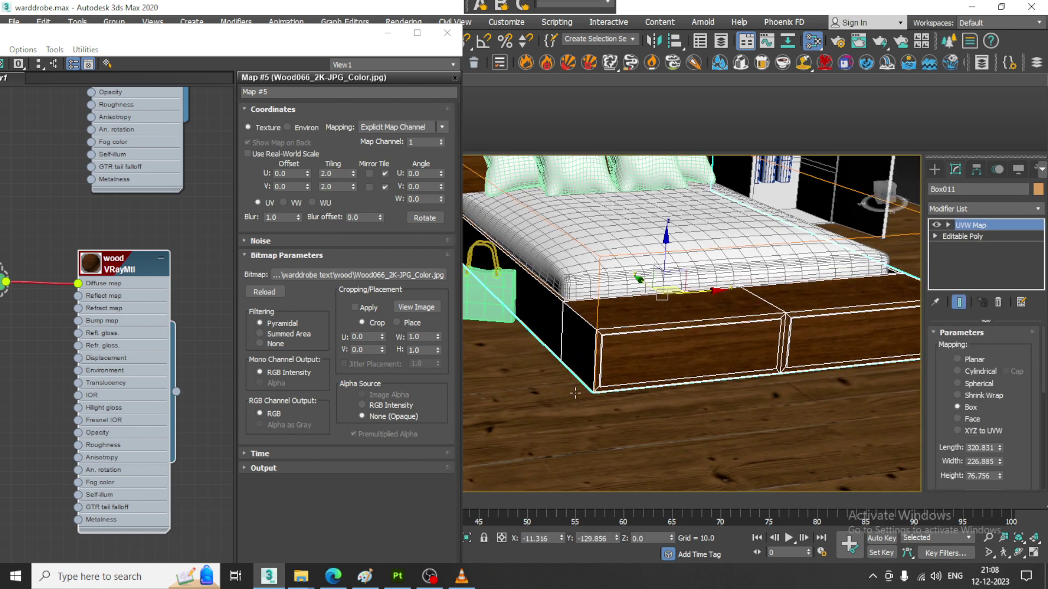
Set the wood material's reflection colour to dark grey.
{"action": "left_click_drag", "start_coordinate": [157, 42], "coordinate": [584, 32]}
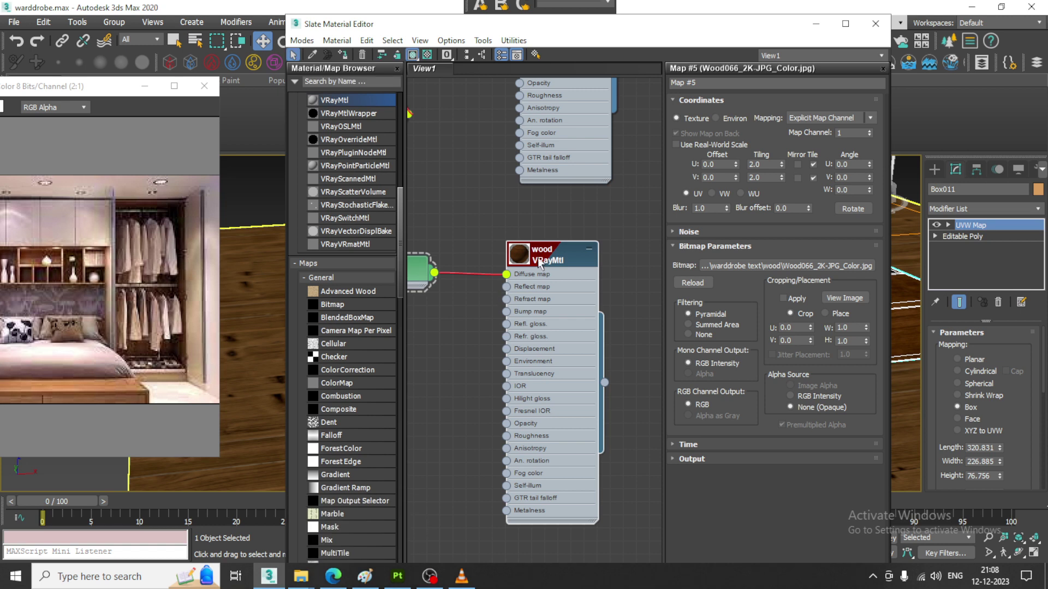
{"action": "left_click", "coordinate": [578, 240]}
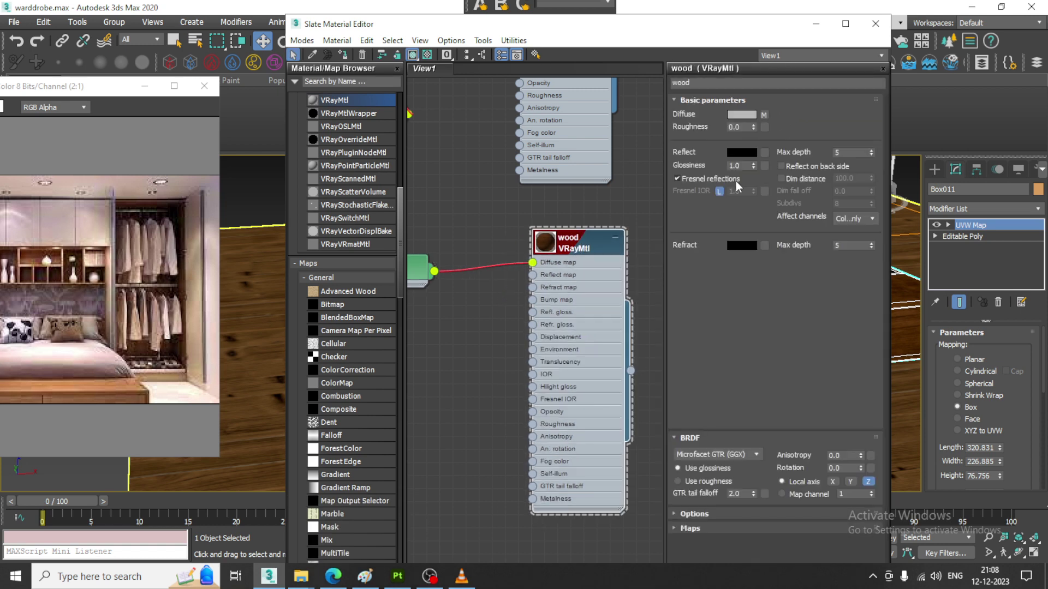
{"action": "left_click", "coordinate": [742, 153]}
{"action": "left_click_drag", "start_coordinate": [391, 88], "coordinate": [390, 118]}
{"action": "left_click", "coordinate": [485, 201]}
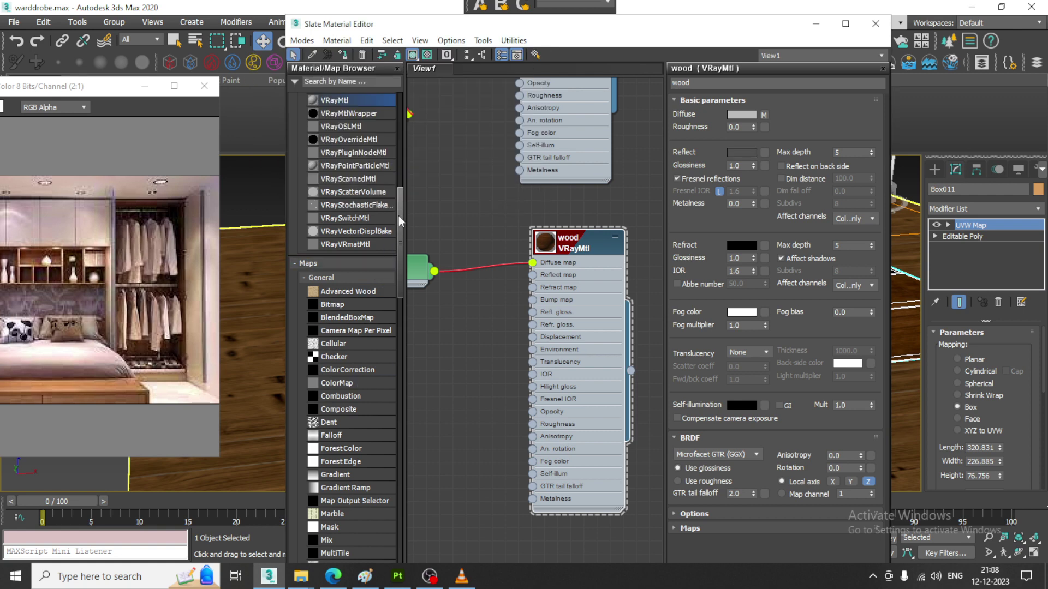
Add a VRayBump2Normal map beside the wood material and connect it to the material's bump map input.
{"action": "left_click_drag", "start_coordinate": [398, 215], "coordinate": [416, 438]}
{"action": "left_click_drag", "start_coordinate": [434, 361], "coordinate": [459, 350]}
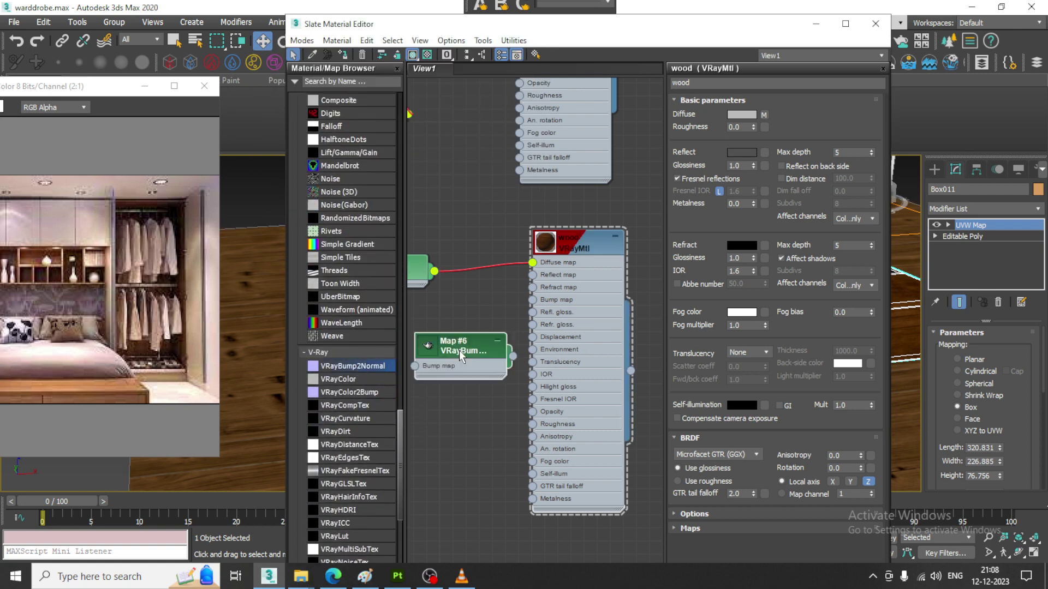
{"action": "left_click_drag", "start_coordinate": [534, 322], "coordinate": [532, 300]}
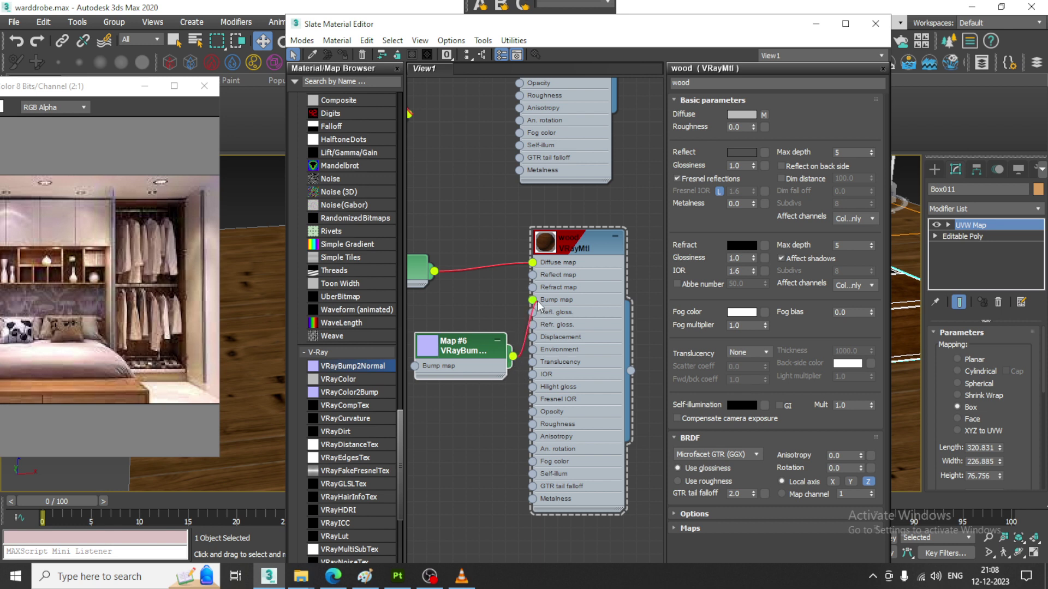
{"action": "middle_click_drag", "start_coordinate": [507, 277], "coordinate": [614, 259]}
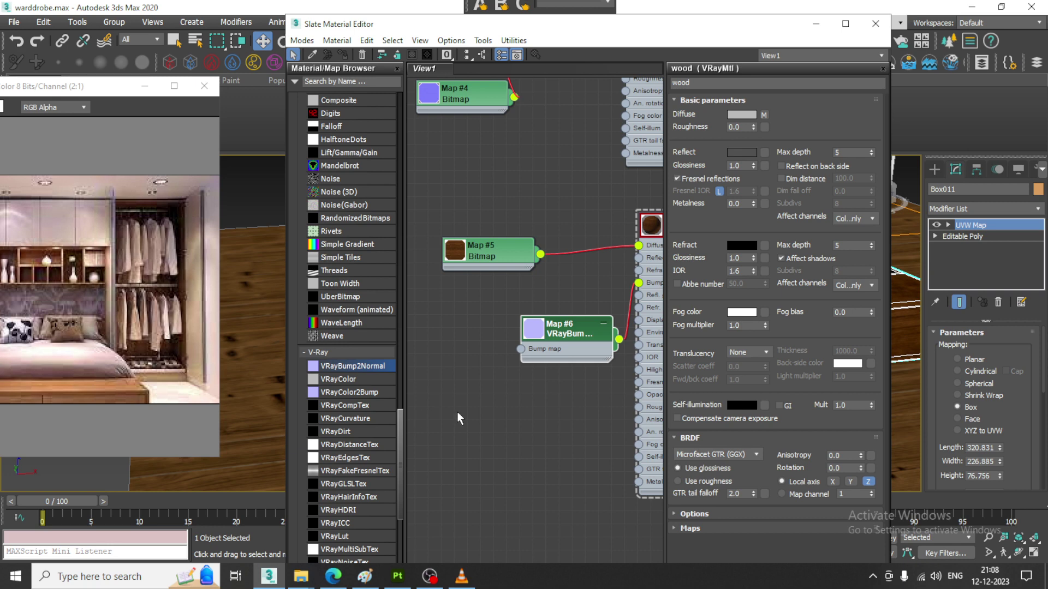
Load Wood066_2K-JPG_NormalDX.jpg as a bitmap in the bump map slot of the wood material's VRayBump2Normal node.
{"action": "double_click", "coordinate": [565, 330]}
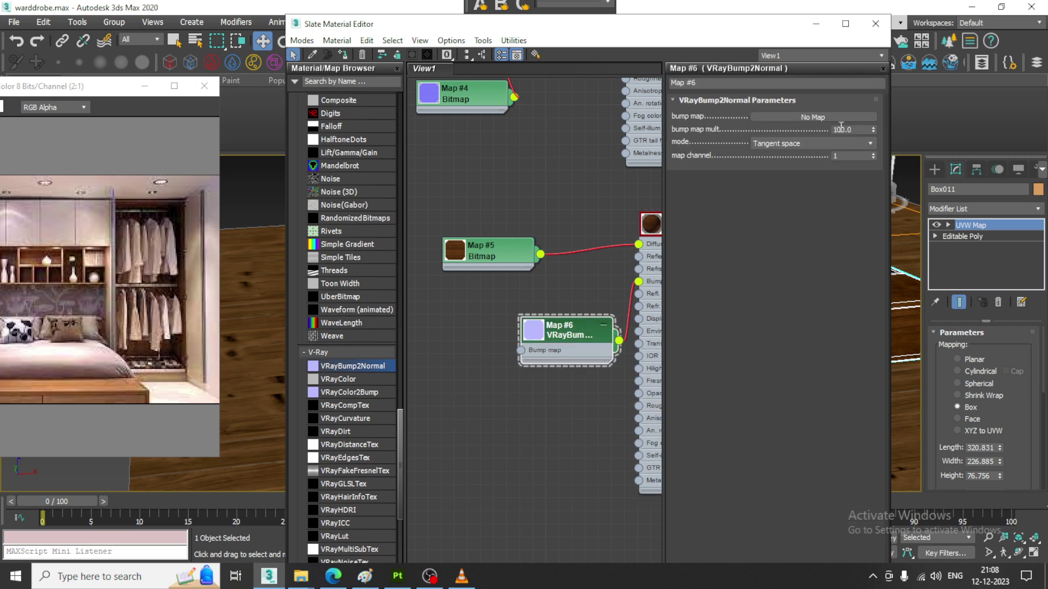
{"action": "left_click", "coordinate": [821, 118]}
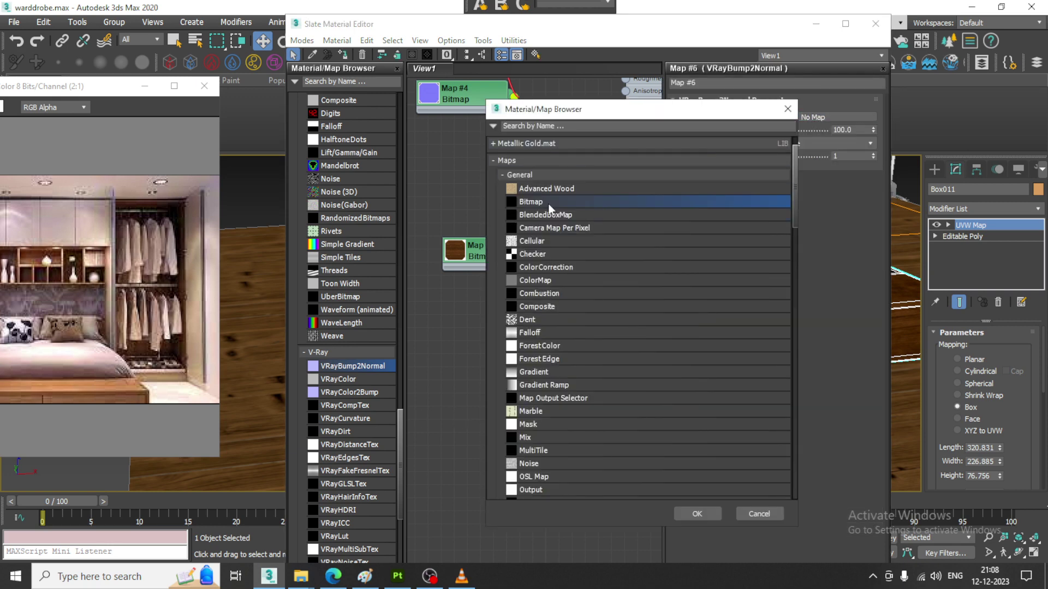
{"action": "double_click", "coordinate": [548, 203]}
{"action": "left_click", "coordinate": [390, 116]}
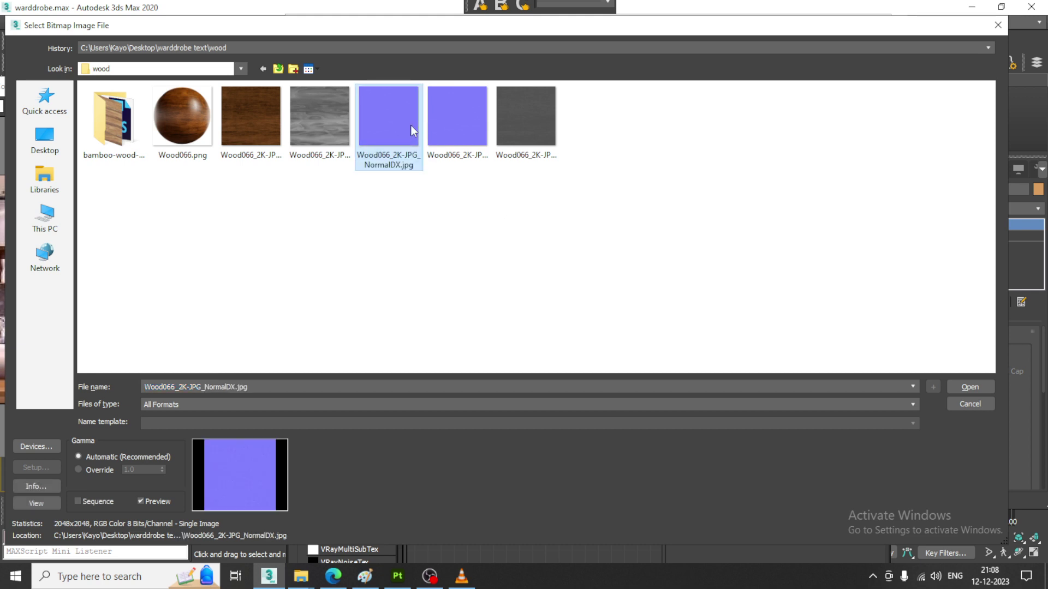
{"action": "left_click", "coordinate": [453, 115]}
{"action": "left_click", "coordinate": [399, 114]}
{"action": "double_click", "coordinate": [397, 109]}
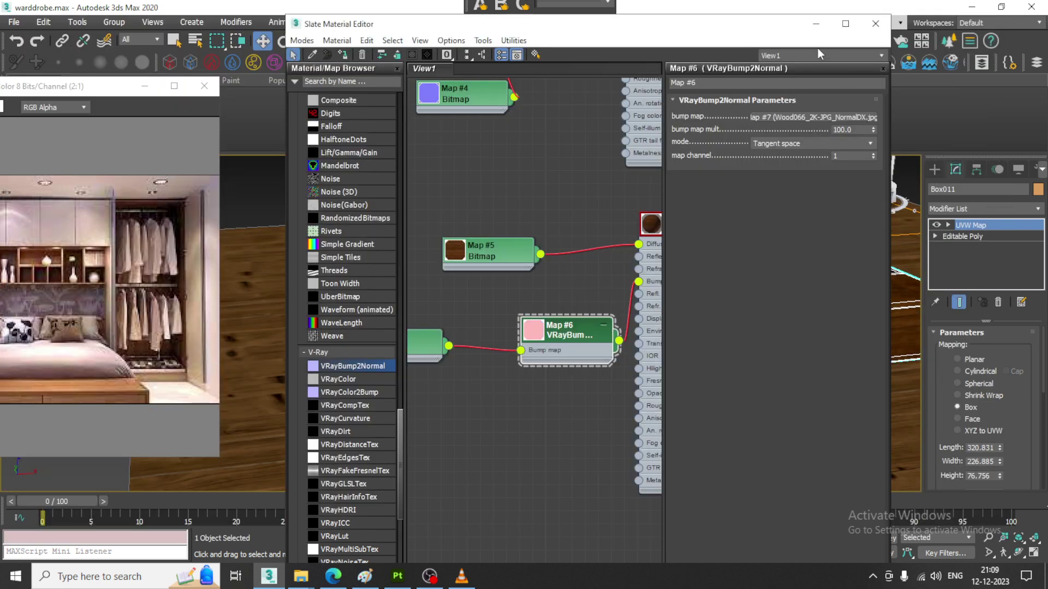
Minimize the material editor and examine the wood texture on the foot end of the bed frame.
{"action": "left_click_drag", "start_coordinate": [720, 25], "coordinate": [289, 97]}
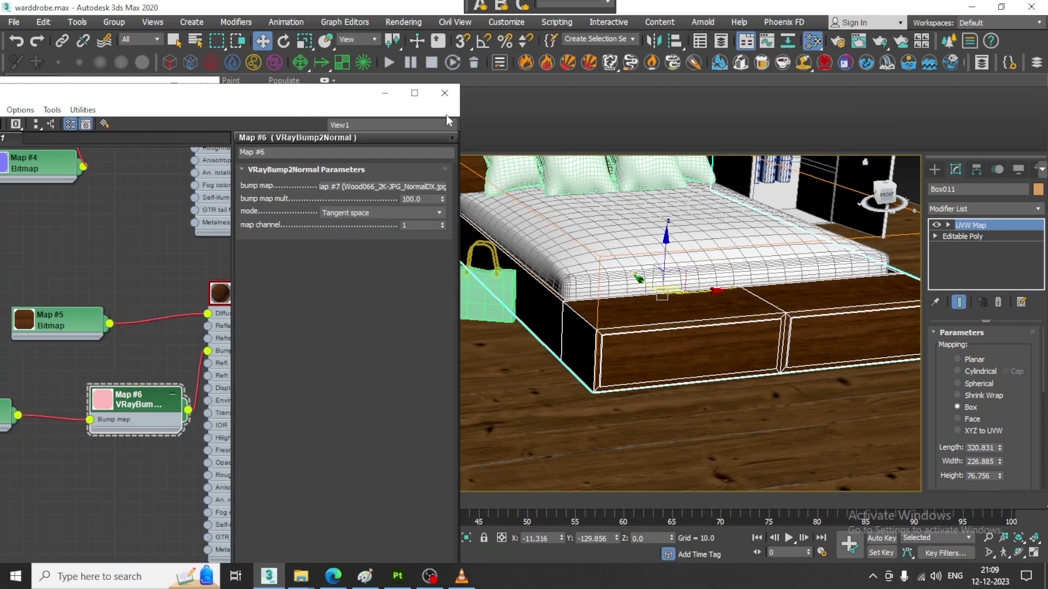
{"action": "double_click", "coordinate": [440, 198]}
{"action": "type", "text": "3"}
{"action": "key", "text": "Return"}
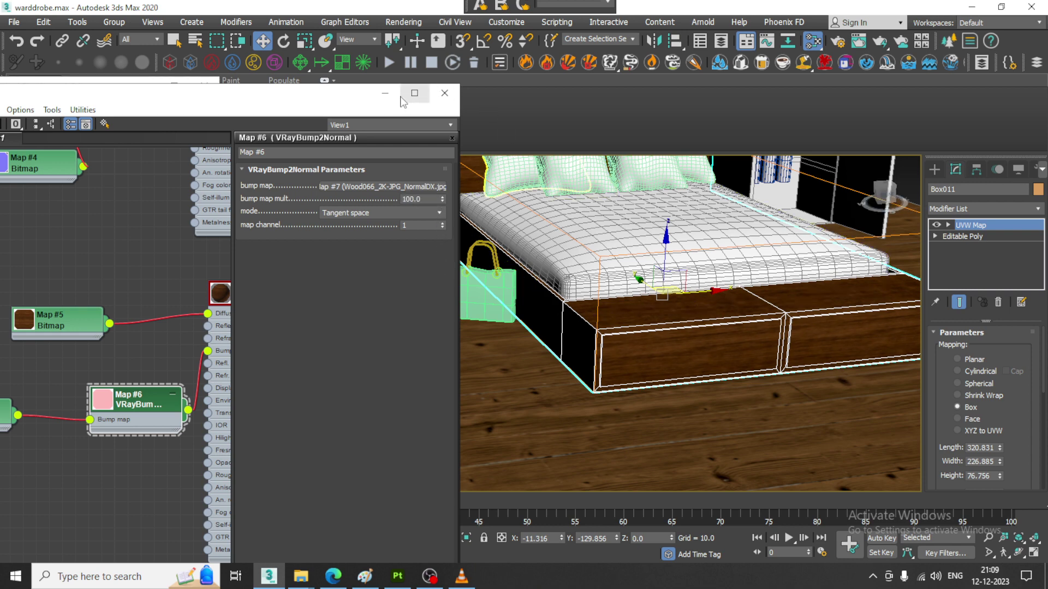
{"action": "left_click", "coordinate": [384, 92]}
{"action": "scroll", "coordinate": [542, 358], "scroll_direction": "down", "scroll_amount": 3}
{"action": "middle_click_drag", "start_coordinate": [543, 358], "coordinate": [500, 461], "text": "alt"}
{"action": "scroll", "coordinate": [581, 365], "scroll_direction": "up", "scroll_amount": 4}
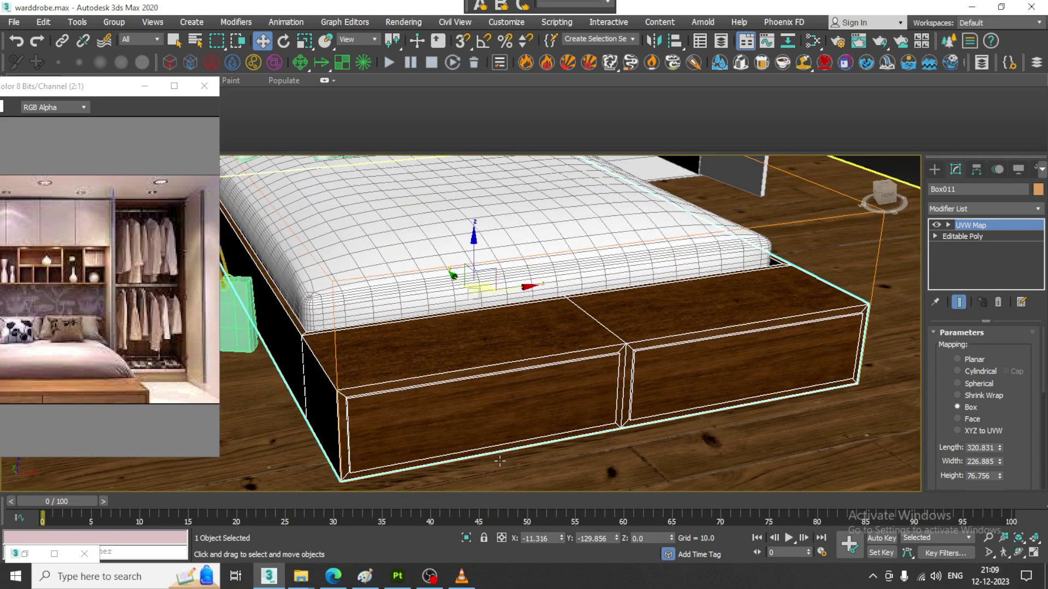
Switch to File Explorer, return to the Downloads folder and open Wood058_2K-JPG.zip in WinRAR.
{"action": "left_click", "coordinate": [267, 578]}
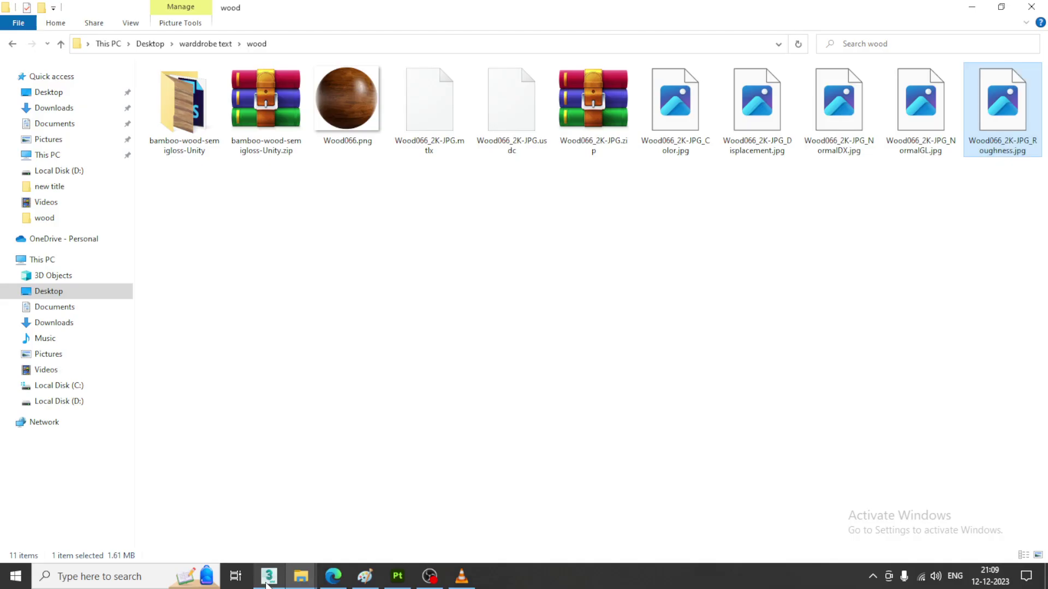
{"action": "left_click", "coordinate": [11, 45]}
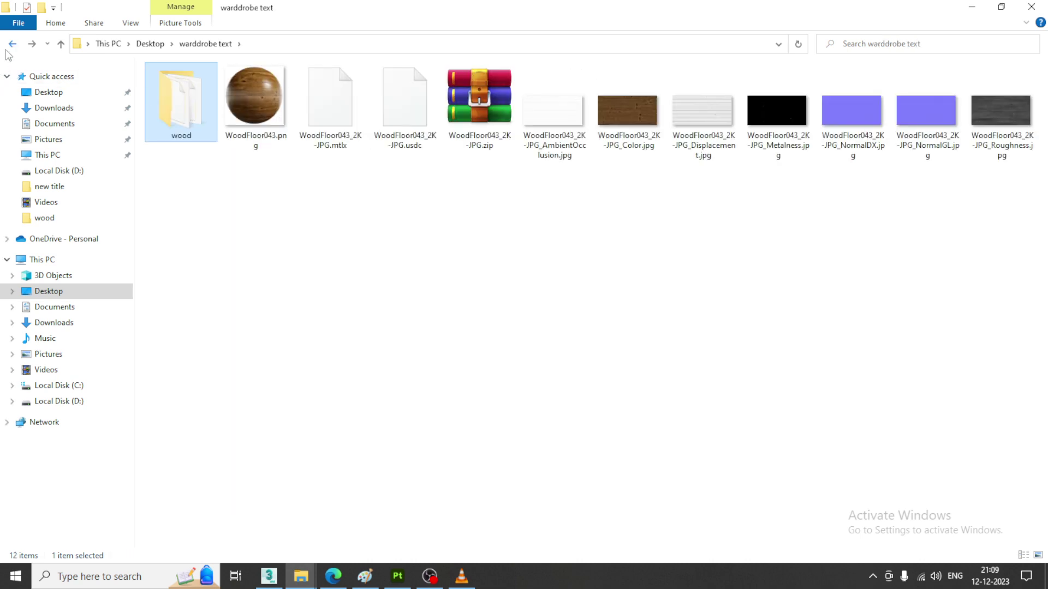
{"action": "left_click", "coordinate": [11, 45]}
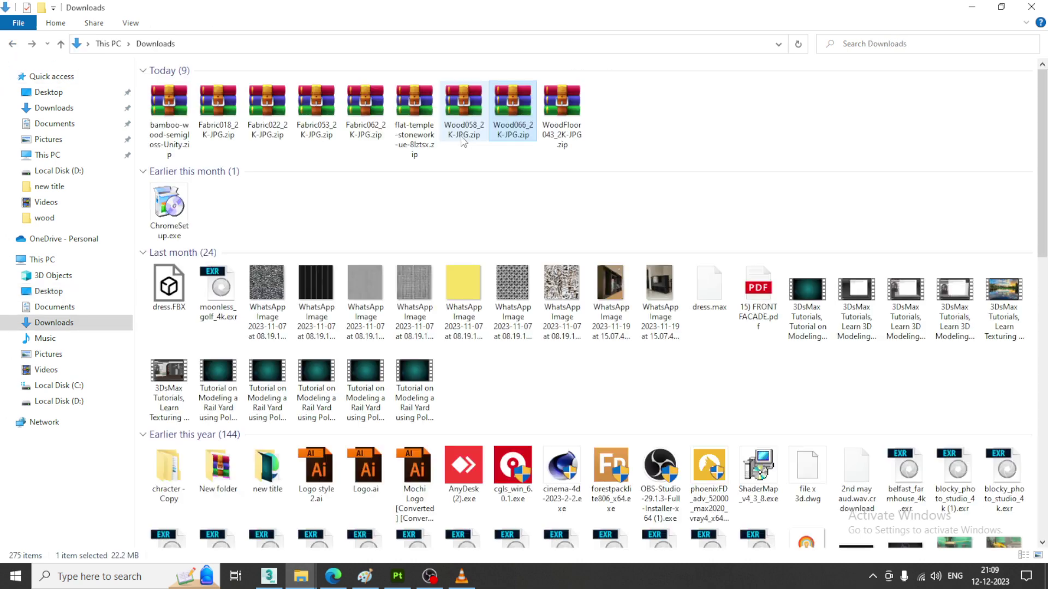
{"action": "left_click", "coordinate": [451, 113]}
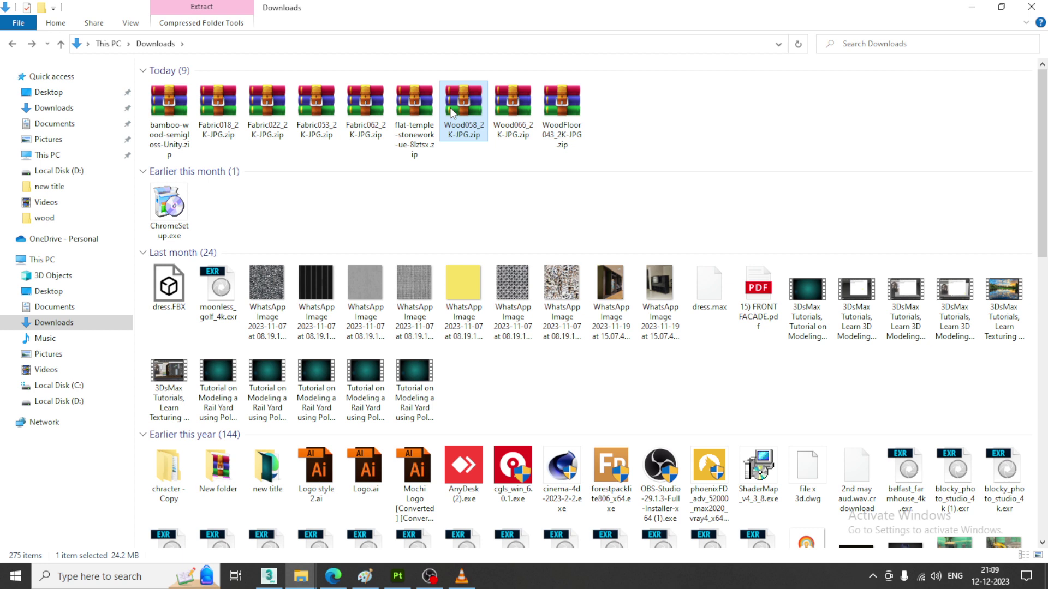
{"action": "double_click", "coordinate": [451, 113]}
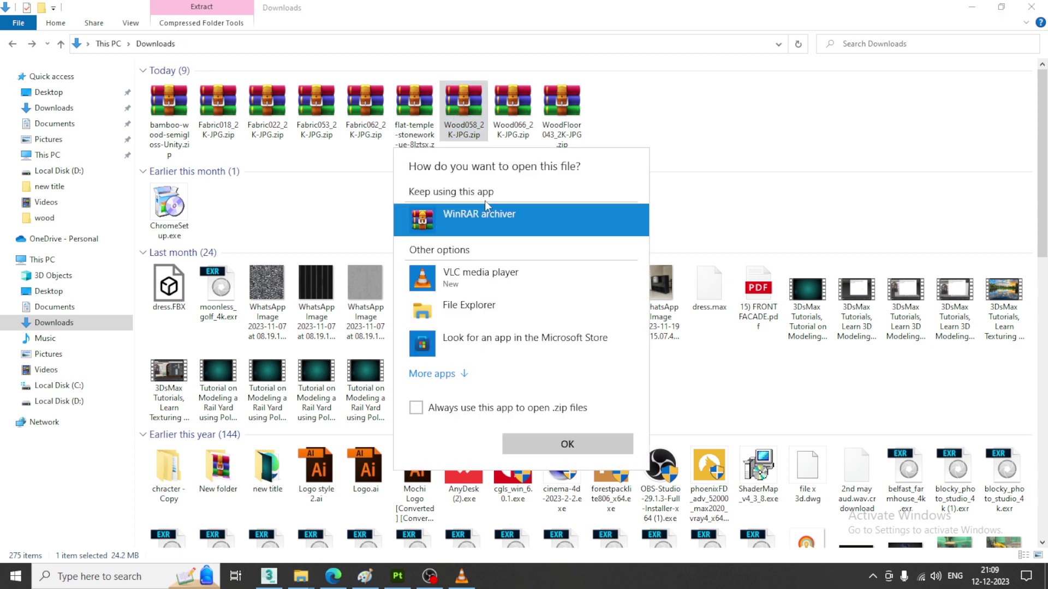
{"action": "double_click", "coordinate": [474, 217]}
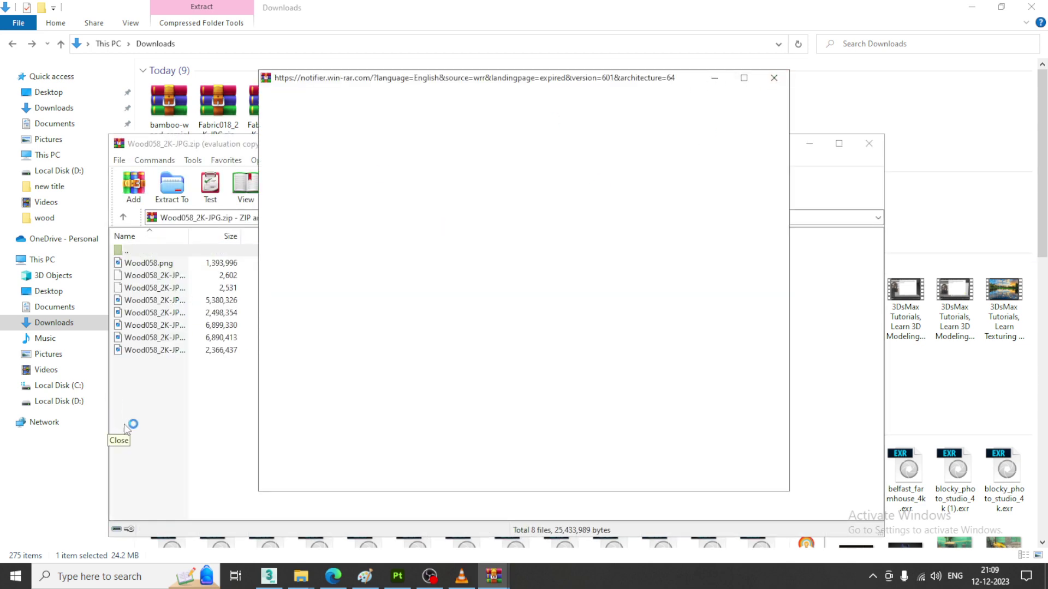
Preview Wood058.png from the archive to judge the wood's look, and close the image.
{"action": "left_click", "coordinate": [156, 263]}
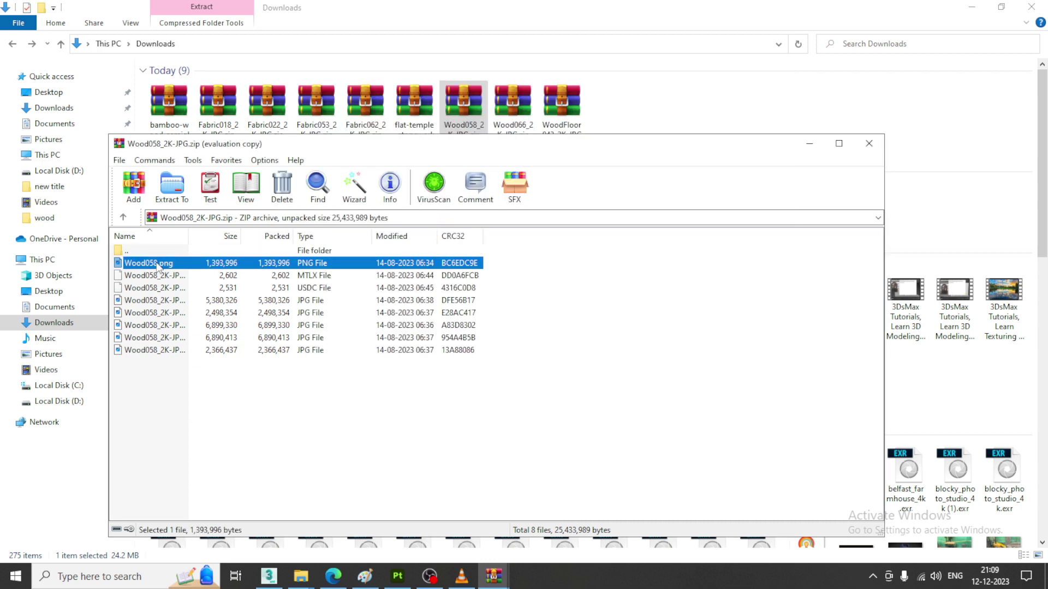
{"action": "double_click", "coordinate": [141, 262]}
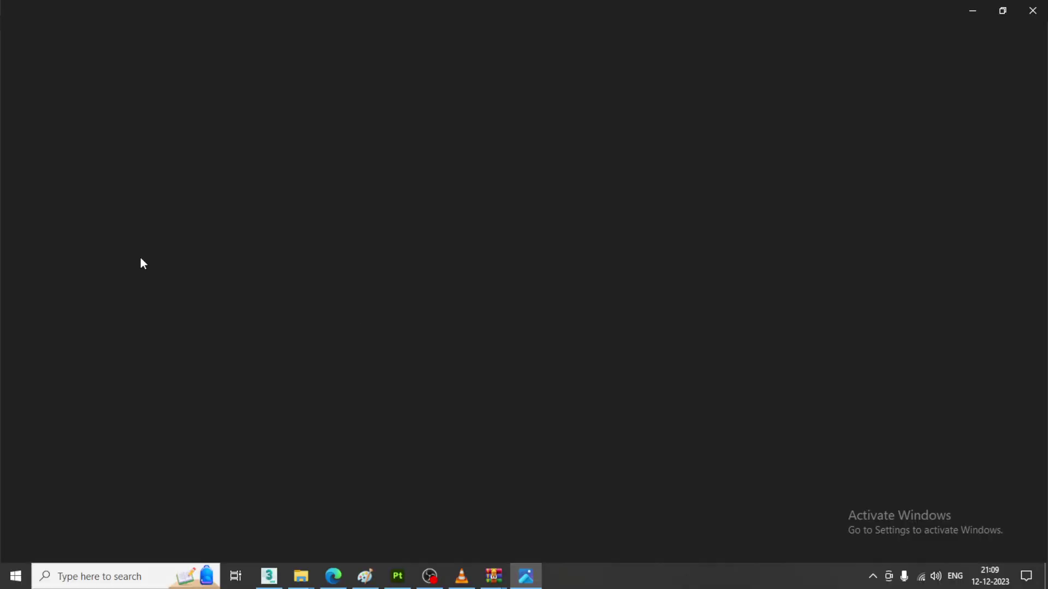
{"action": "left_click", "coordinate": [1043, 6]}
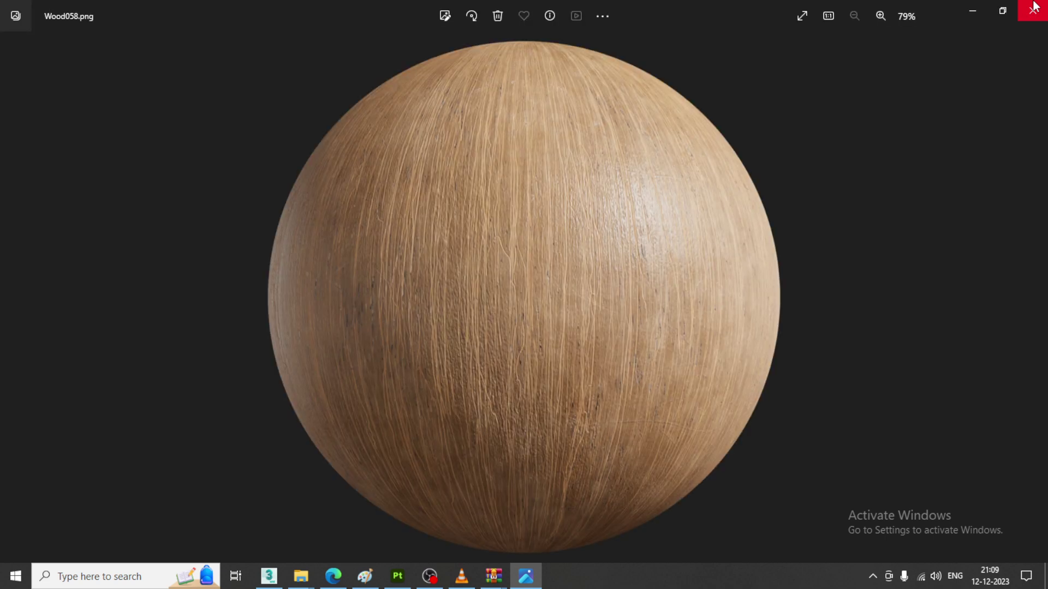
{"action": "left_click", "coordinate": [1032, 9]}
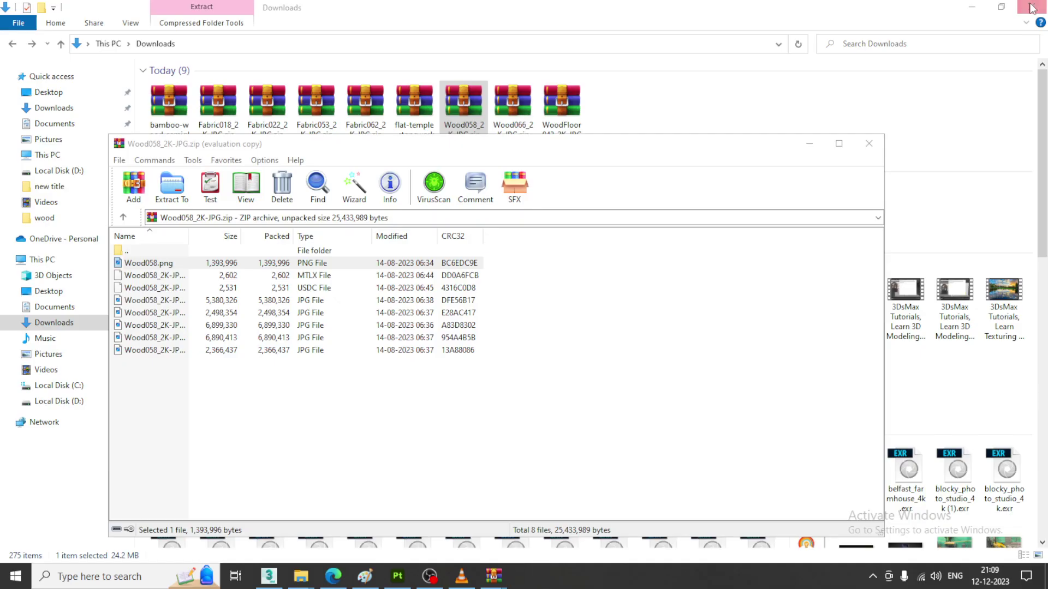
{"action": "left_click", "coordinate": [813, 144]}
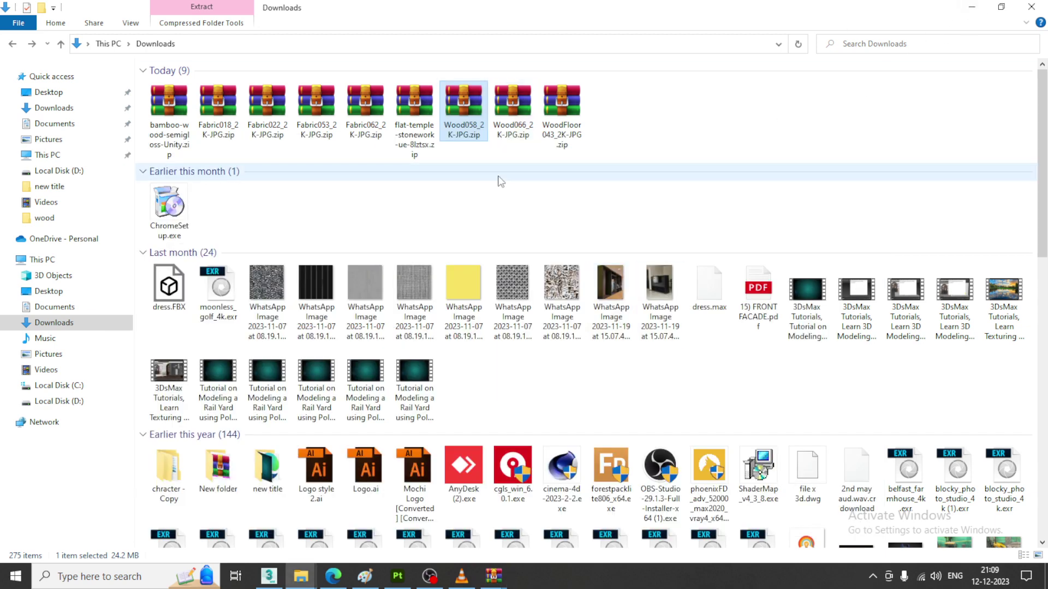
Switch back to 3ds Max and open the wood material's parameters in the material editor.
{"action": "left_click", "coordinate": [972, 7]}
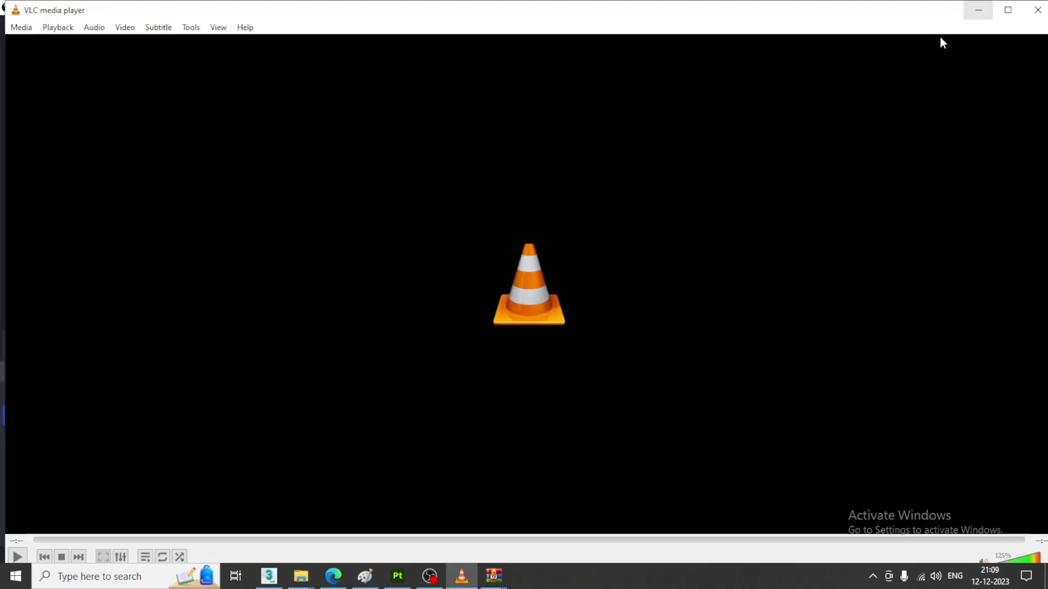
{"action": "left_click", "coordinate": [269, 576]}
{"action": "scroll", "coordinate": [679, 370], "scroll_direction": "down", "scroll_amount": 3}
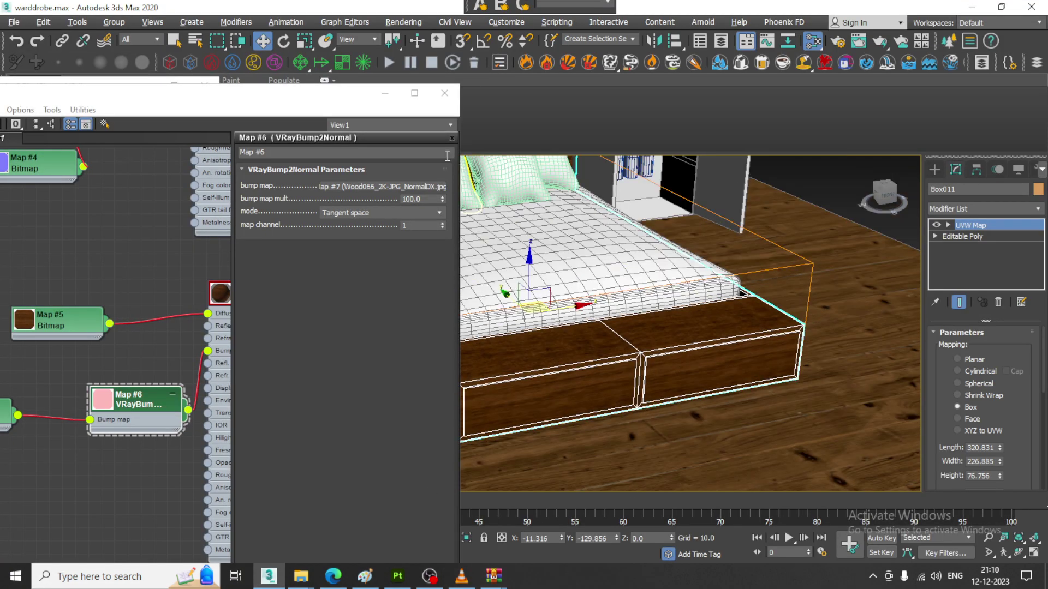
{"action": "middle_click_drag", "start_coordinate": [93, 269], "coordinate": [33, 269]}
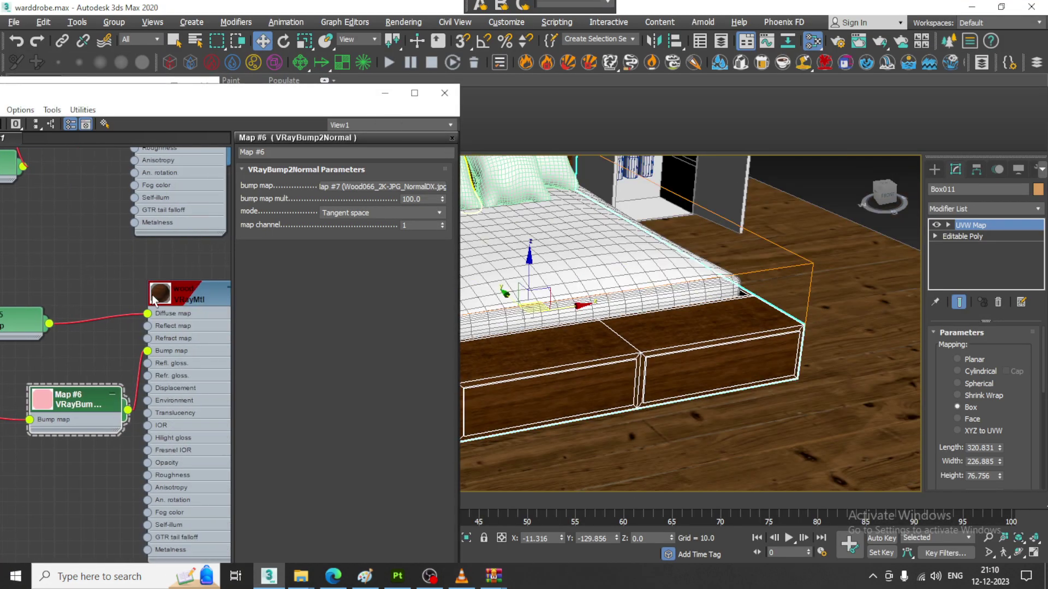
{"action": "double_click", "coordinate": [207, 344]}
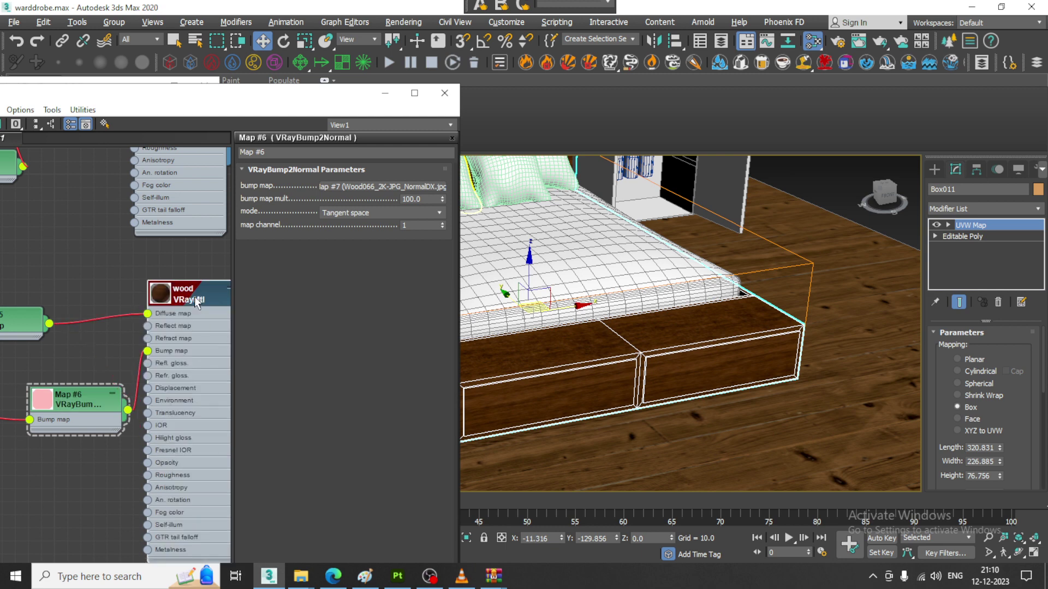
{"action": "double_click", "coordinate": [195, 301]}
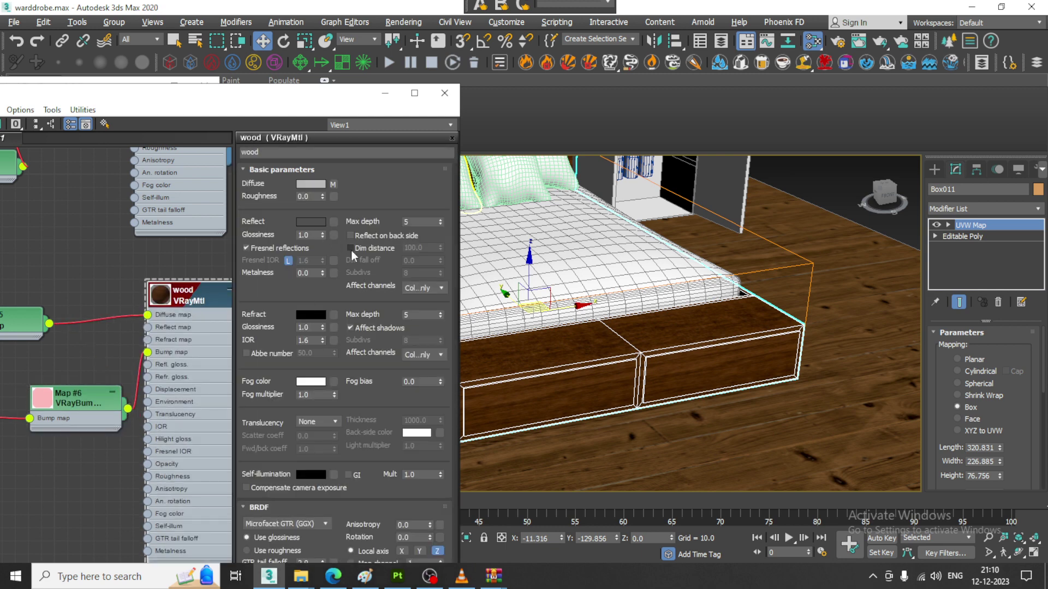
Minimize the material editor and select the mattress on the bed in the viewport.
{"action": "left_click", "coordinate": [384, 93]}
{"action": "scroll", "coordinate": [578, 294], "scroll_direction": "down", "scroll_amount": 5}
{"action": "middle_click_drag", "start_coordinate": [662, 259], "coordinate": [640, 290]}
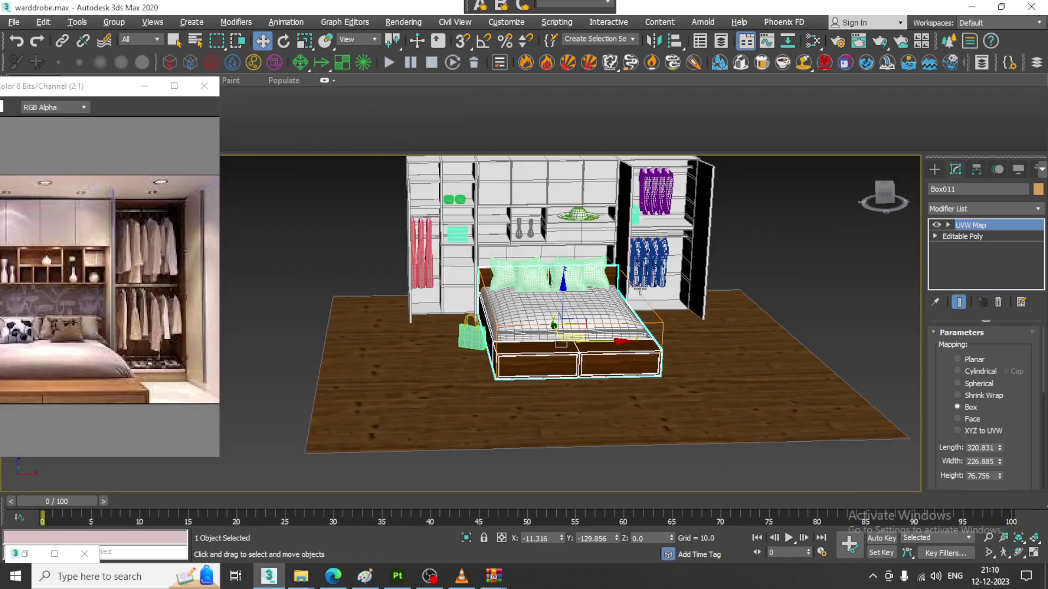
{"action": "scroll", "coordinate": [720, 299], "scroll_direction": "up", "scroll_amount": 8}
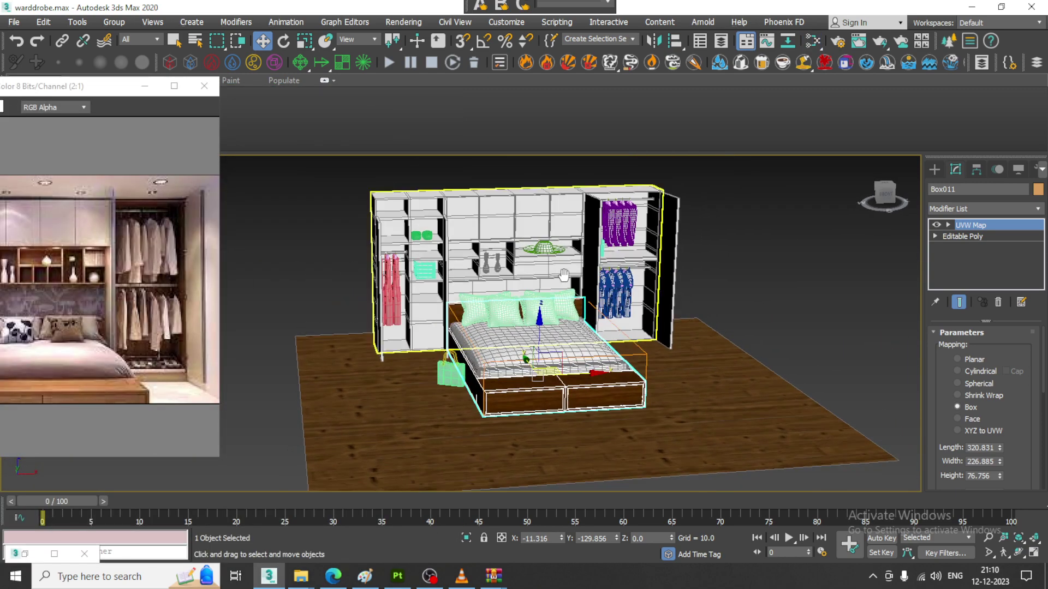
{"action": "left_click", "coordinate": [603, 354]}
{"action": "scroll", "coordinate": [643, 307], "scroll_direction": "up", "scroll_amount": 3}
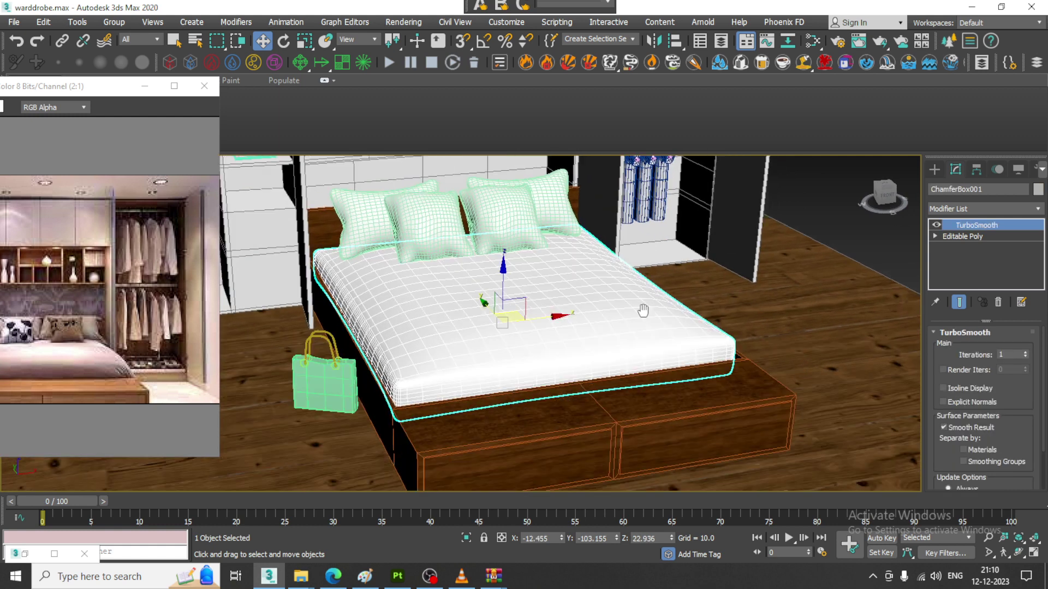
{"action": "key", "text": "m"}
{"action": "left_click", "coordinate": [385, 93]}
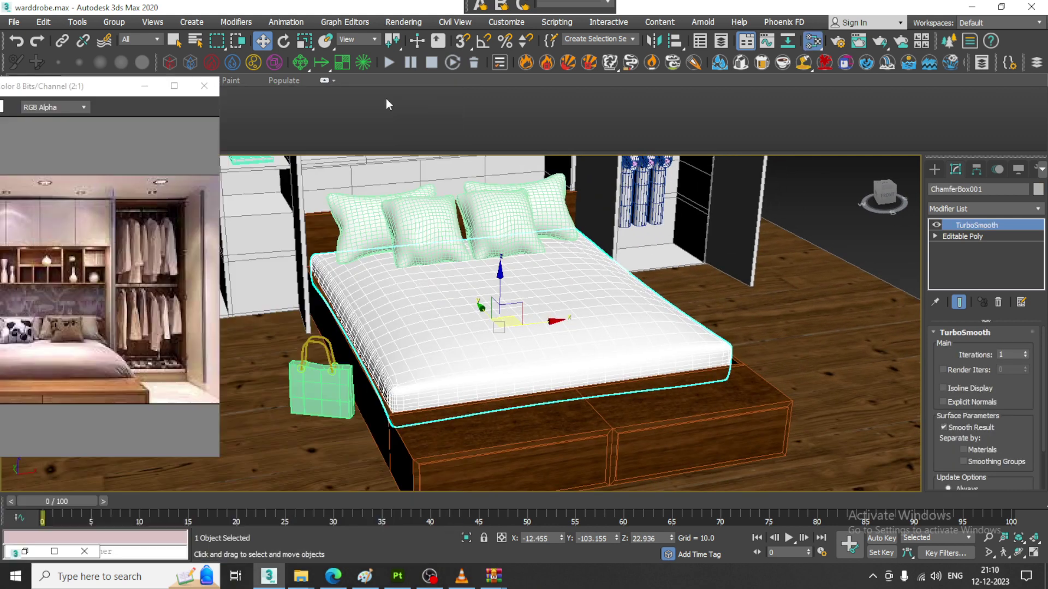
Switch to the Downloads folder in File Explorer and open Fabric062_2K-JPG.zip in WinRAR, dismissing the license reminder.
{"action": "mouse_move", "coordinate": [307, 580]}
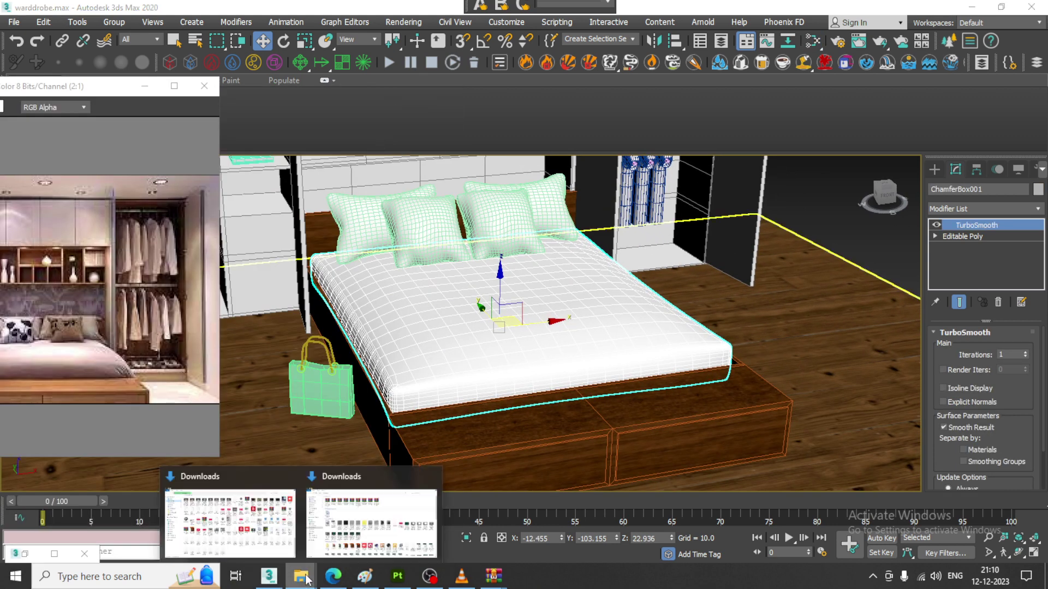
{"action": "left_click", "coordinate": [365, 532]}
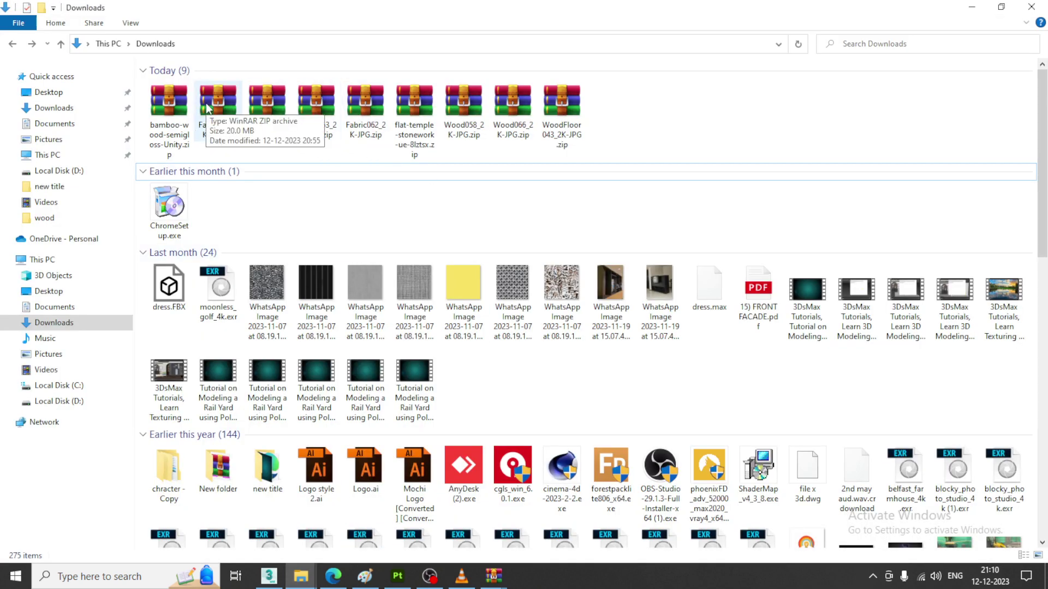
{"action": "left_click", "coordinate": [367, 102]}
{"action": "double_click", "coordinate": [367, 103]}
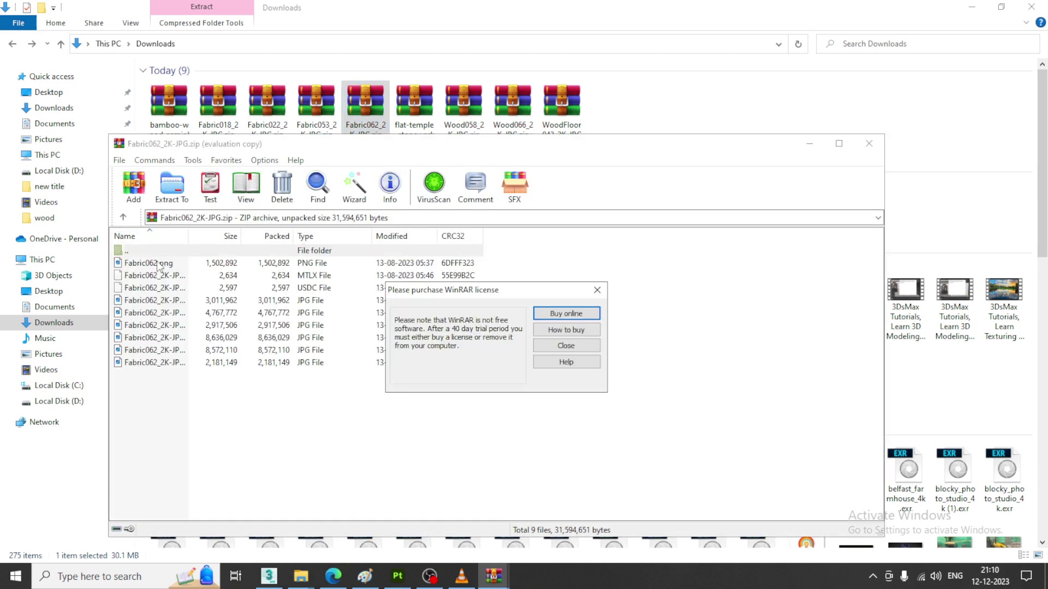
{"action": "key", "text": "Tab"}
{"action": "key", "text": "Tab"}
{"action": "key", "text": "Return"}
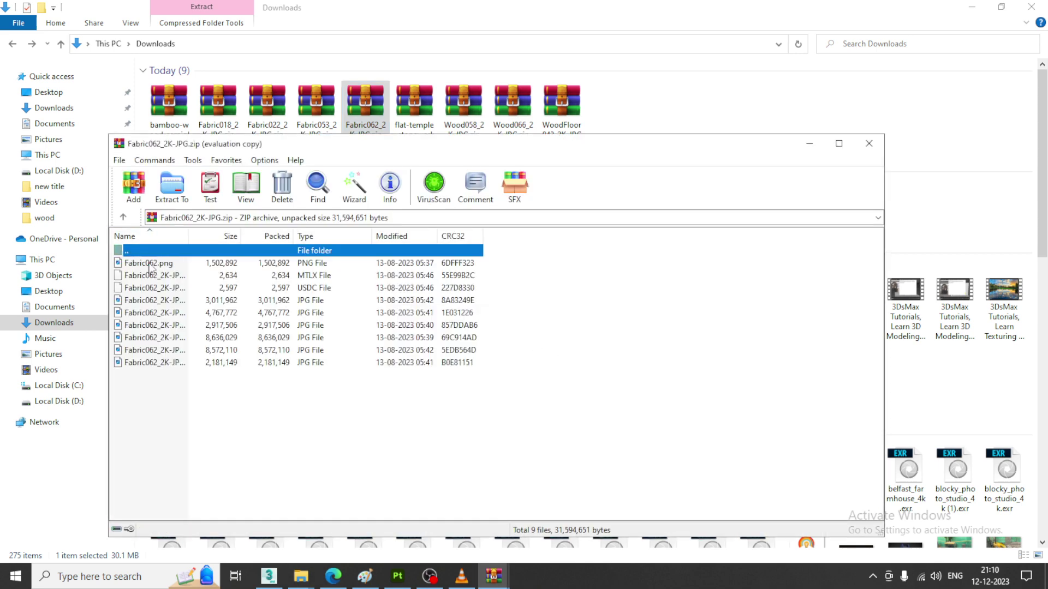
Preview Fabric062.png from the archive to judge the fabric's look, and close the image and the archive.
{"action": "double_click", "coordinate": [166, 263]}
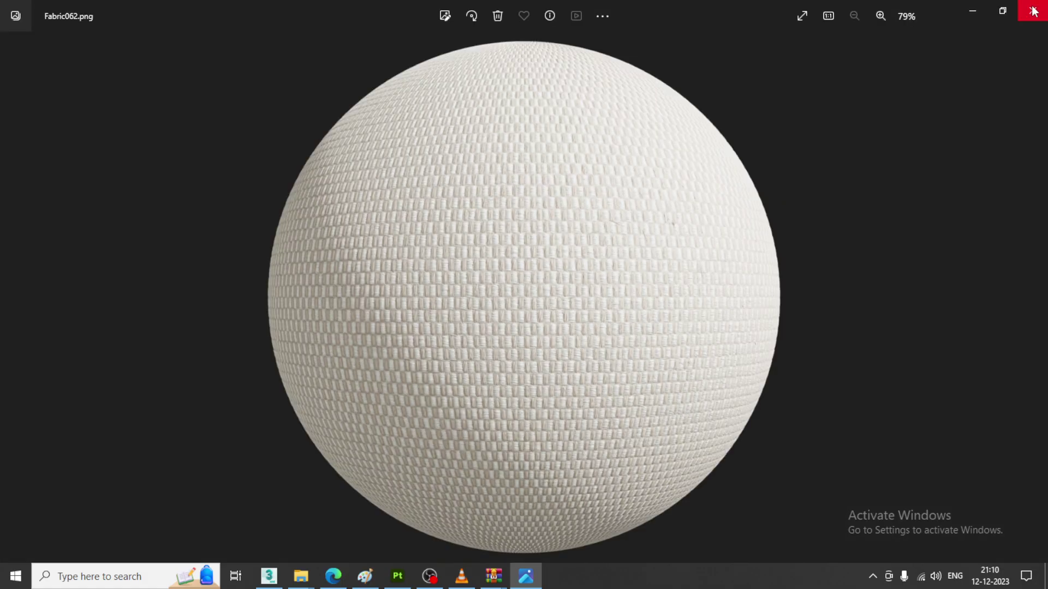
{"action": "left_click", "coordinate": [1032, 11]}
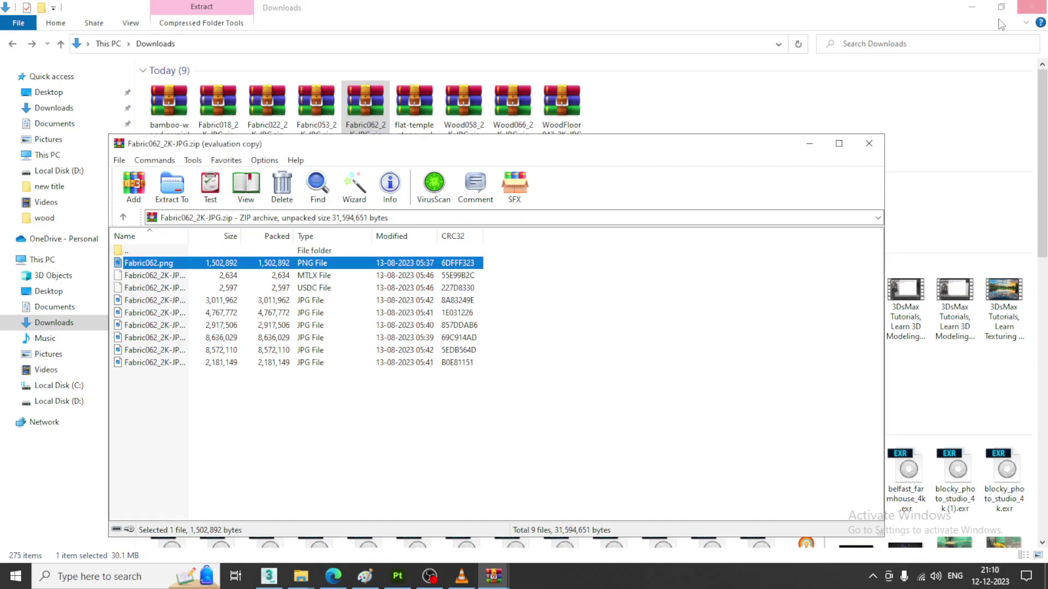
{"action": "left_click", "coordinate": [869, 144]}
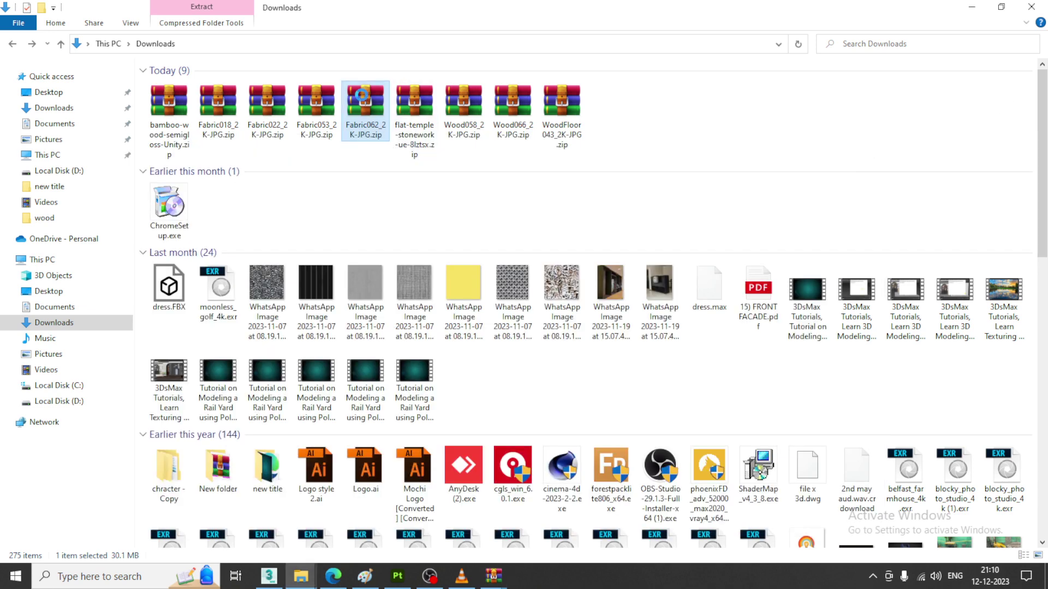
Copy Fabric062_2K-JPG.zip from Downloads and open the warddrobe text folder on the Desktop.
{"action": "right_click", "coordinate": [361, 96]}
{"action": "left_click", "coordinate": [425, 310]}
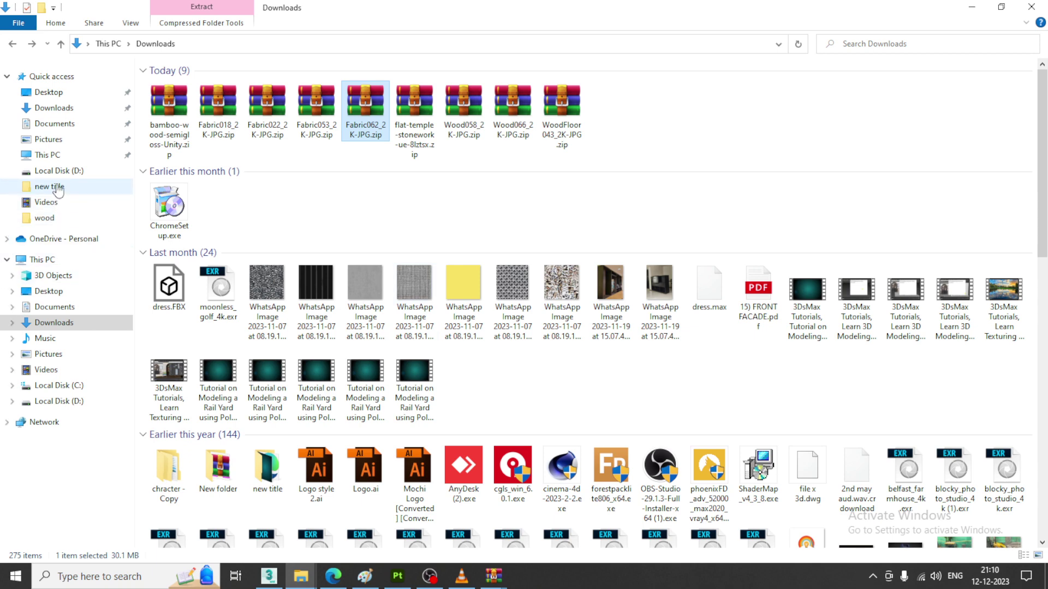
{"action": "left_click", "coordinate": [50, 99]}
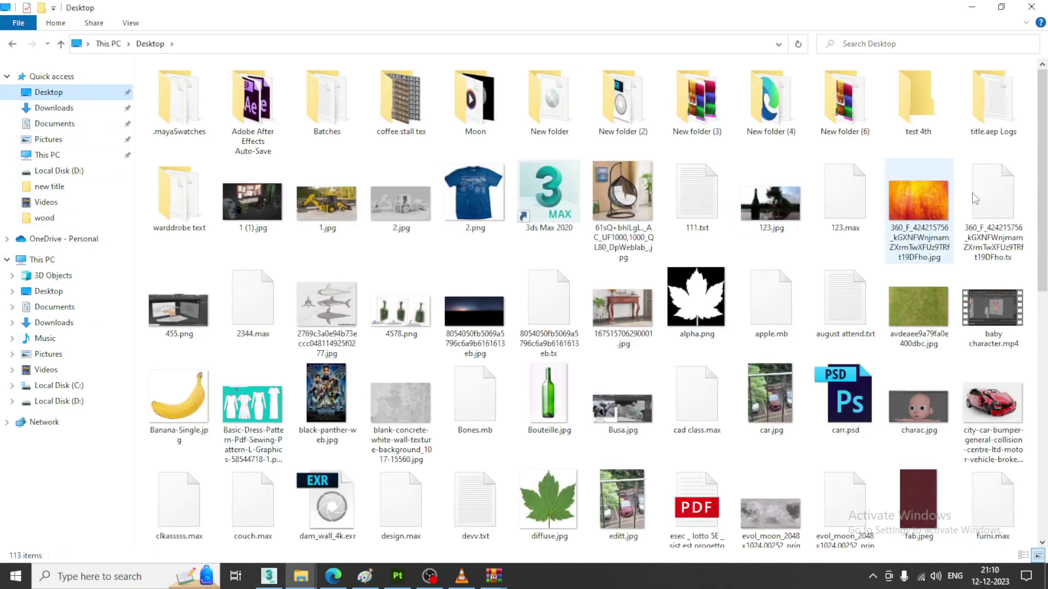
{"action": "left_click", "coordinate": [180, 198]}
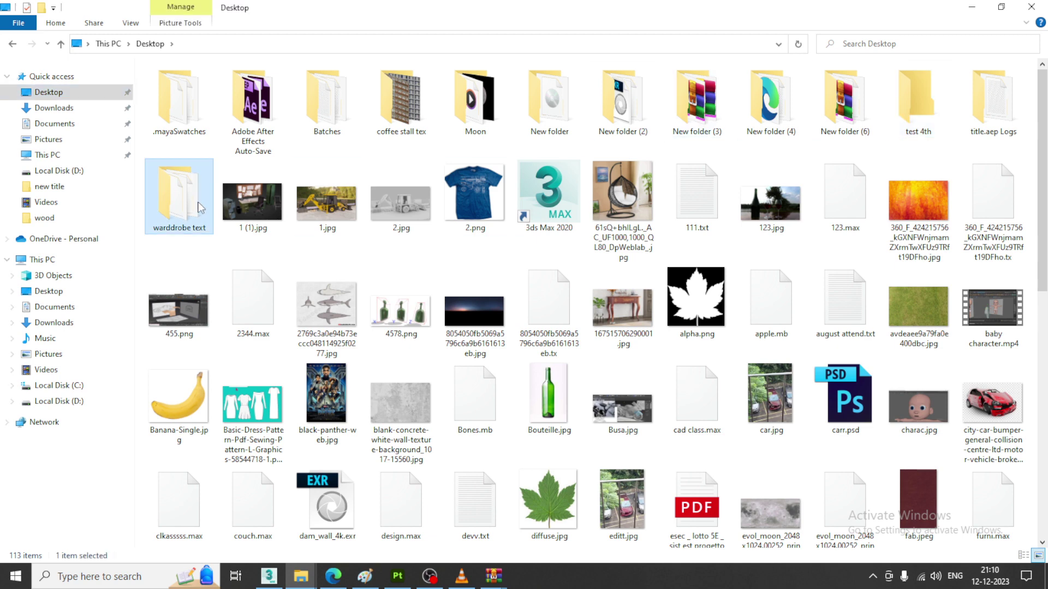
{"action": "double_click", "coordinate": [183, 205]}
Create a folder named Fabric inside warddrobe text and open it.
{"action": "right_click", "coordinate": [252, 224]}
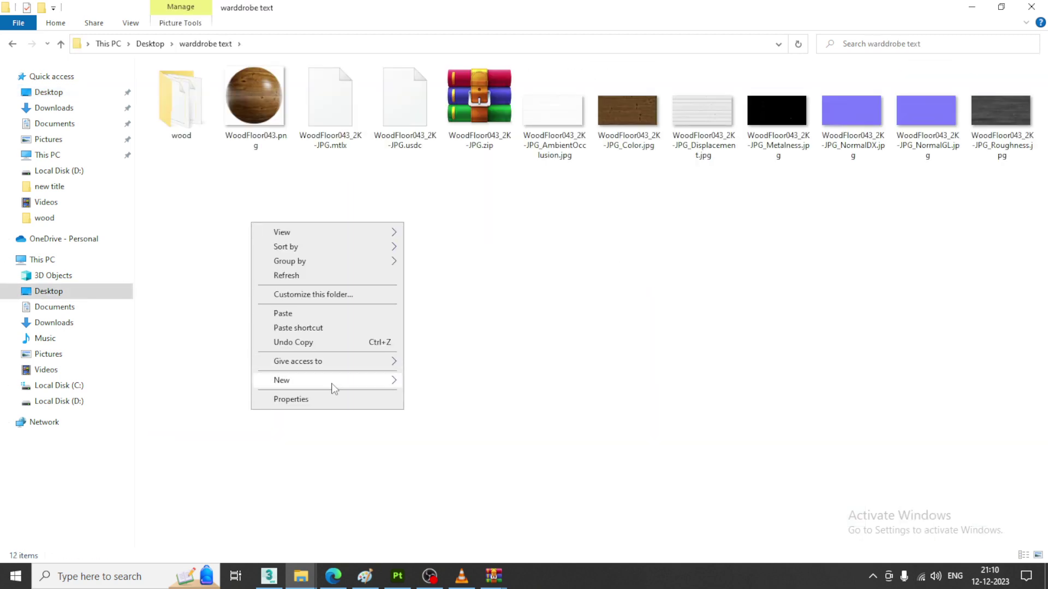
{"action": "mouse_move", "coordinate": [332, 389]}
{"action": "left_click", "coordinate": [487, 382]}
{"action": "type", "text": "Fabric"}
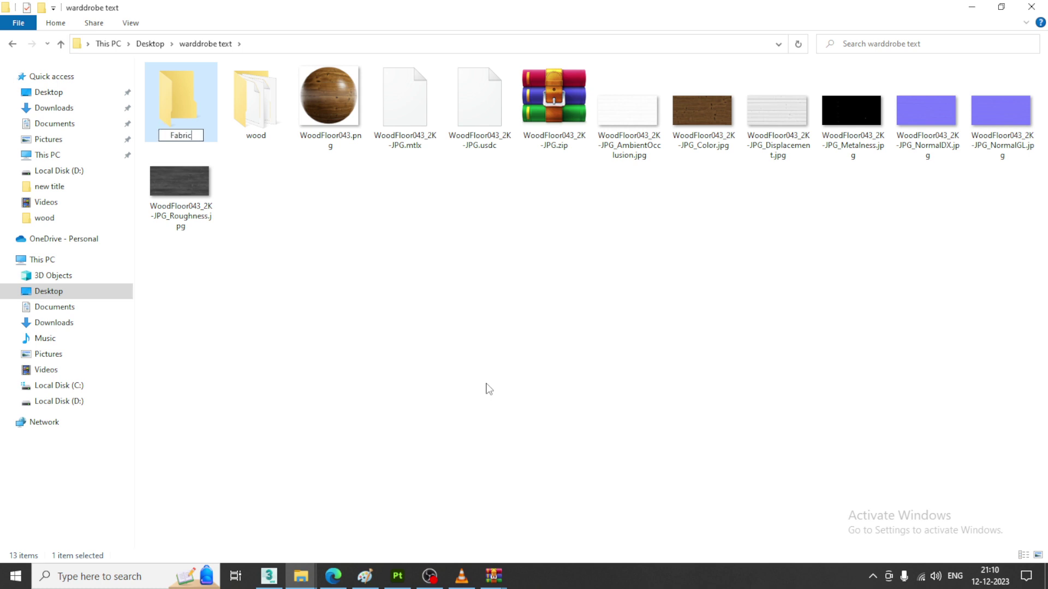
{"action": "key", "text": "Return"}
{"action": "key", "text": "Return"}
Paste Fabric062_2K-JPG.zip into the Fabric folder and extract its contents there.
{"action": "right_click", "coordinate": [244, 160]}
{"action": "key", "text": "Escape"}
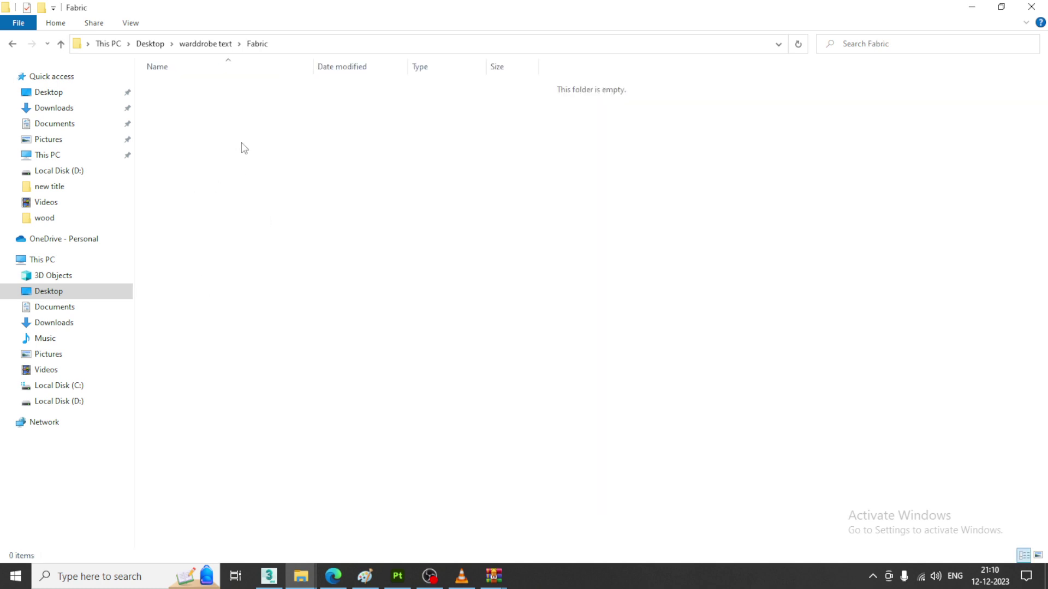
{"action": "key", "text": "ctrl+v"}
{"action": "right_click", "coordinate": [248, 80]}
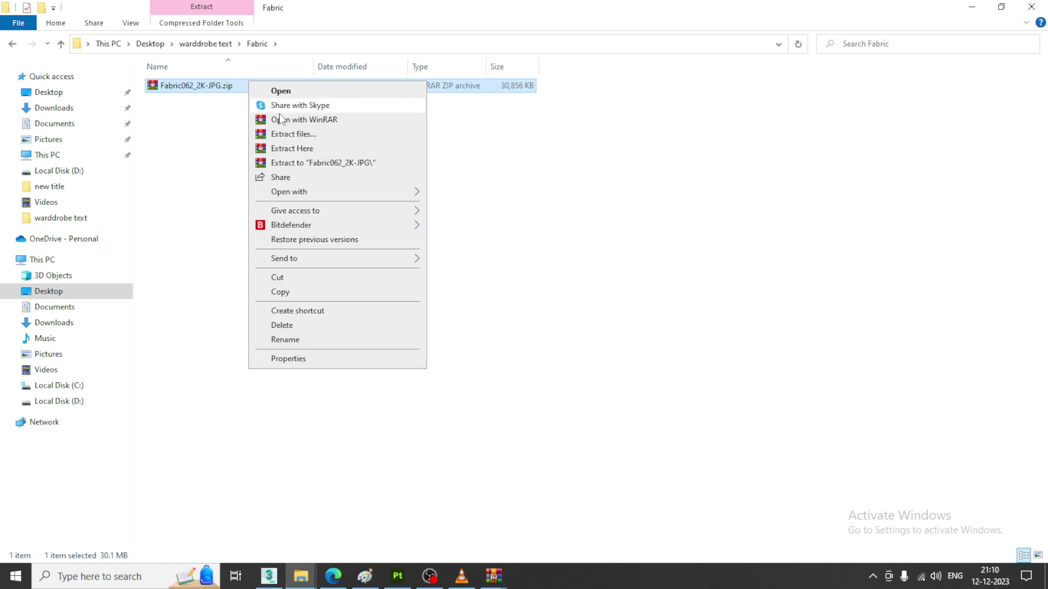
{"action": "left_click", "coordinate": [323, 149]}
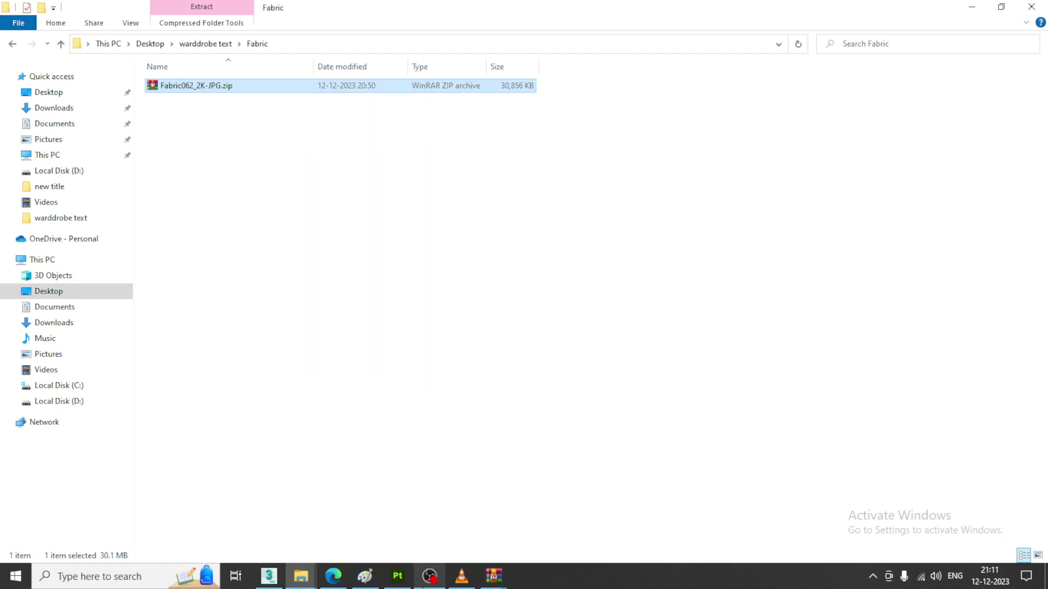
Switch to 3ds Max and add a new VRayMtl named fabric below the wood material in the material editor.
{"action": "left_click", "coordinate": [269, 576]}
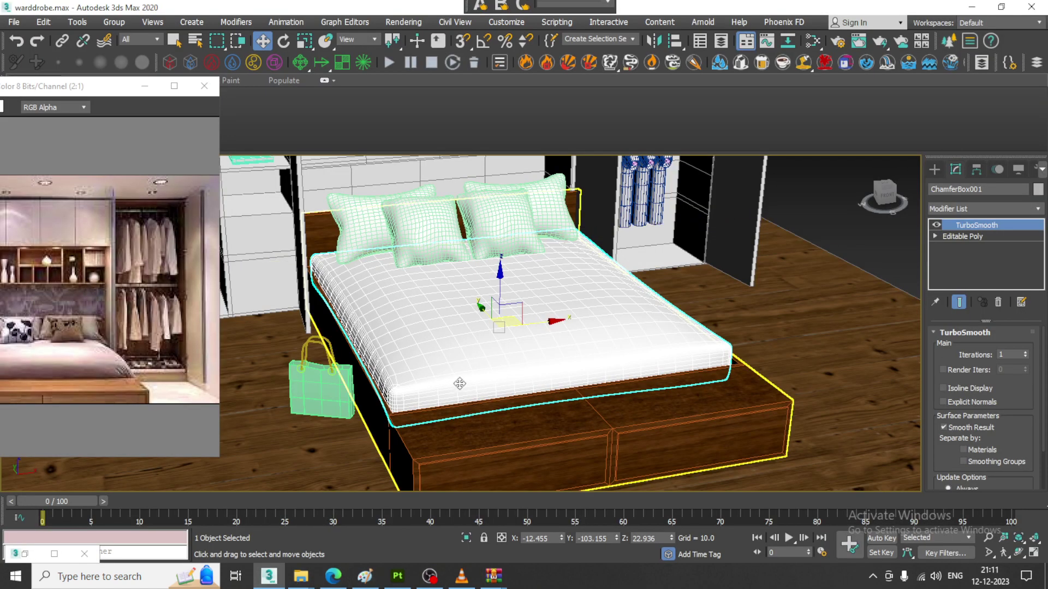
{"action": "key", "text": "m"}
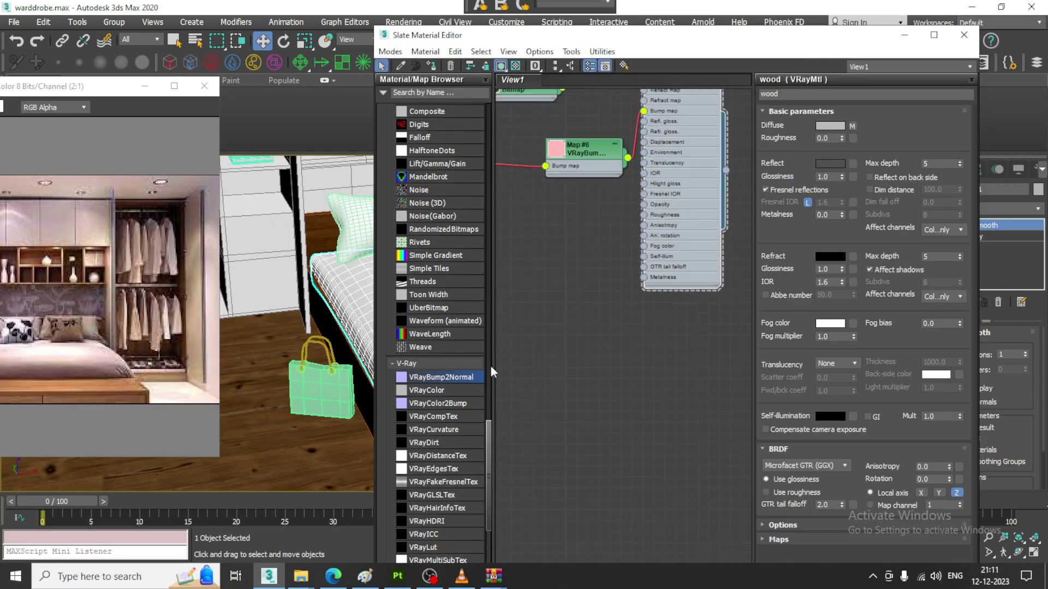
{"action": "left_click_drag", "start_coordinate": [494, 436], "coordinate": [494, 182]}
{"action": "left_click_drag", "start_coordinate": [428, 261], "coordinate": [603, 366]}
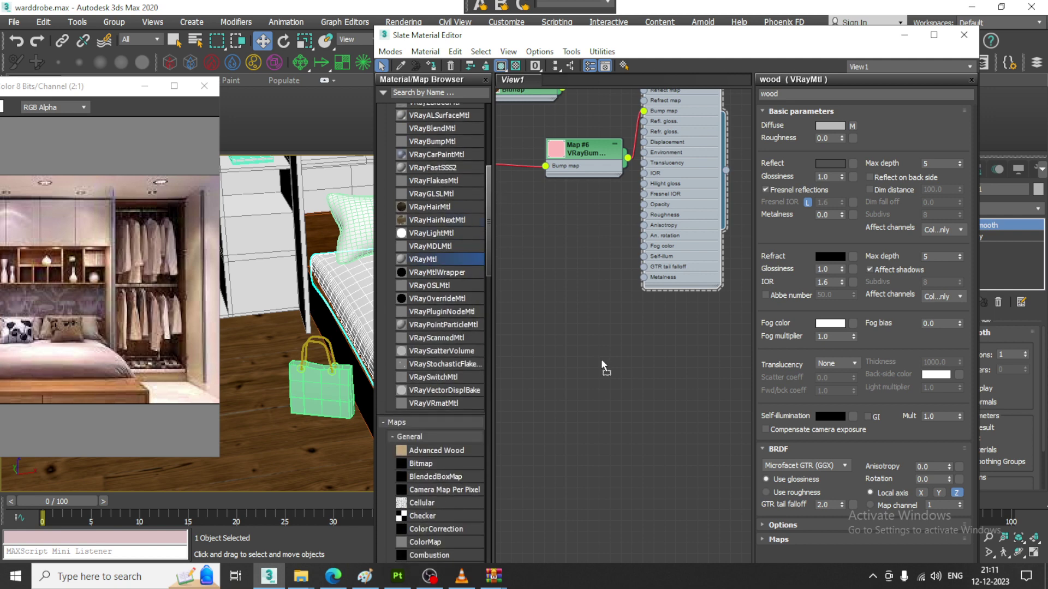
{"action": "left_click_drag", "start_coordinate": [683, 360], "coordinate": [683, 355]}
{"action": "double_click", "coordinate": [683, 355]}
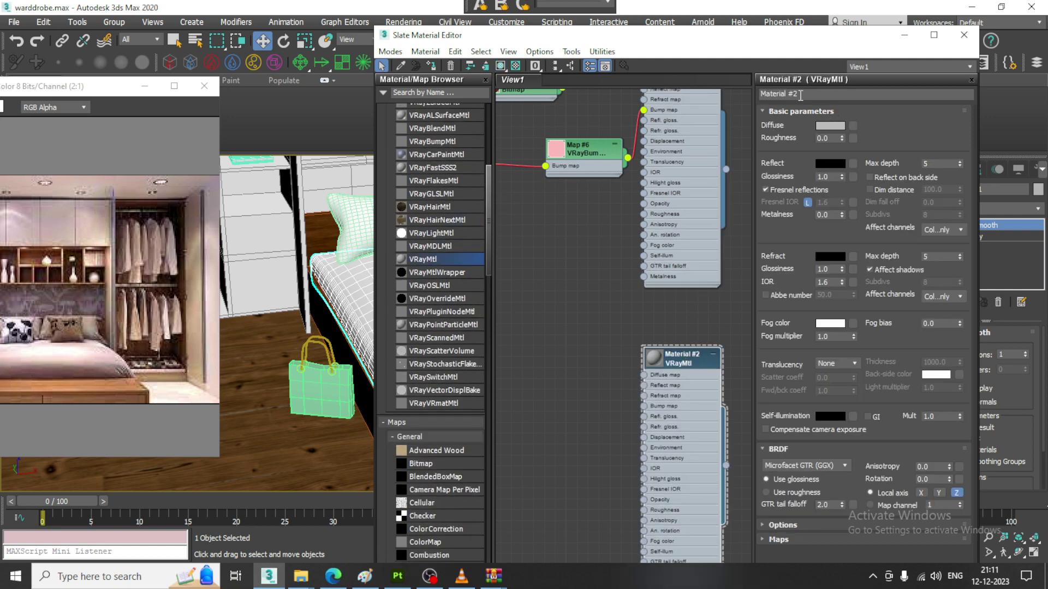
{"action": "type", "text": "fabric"}
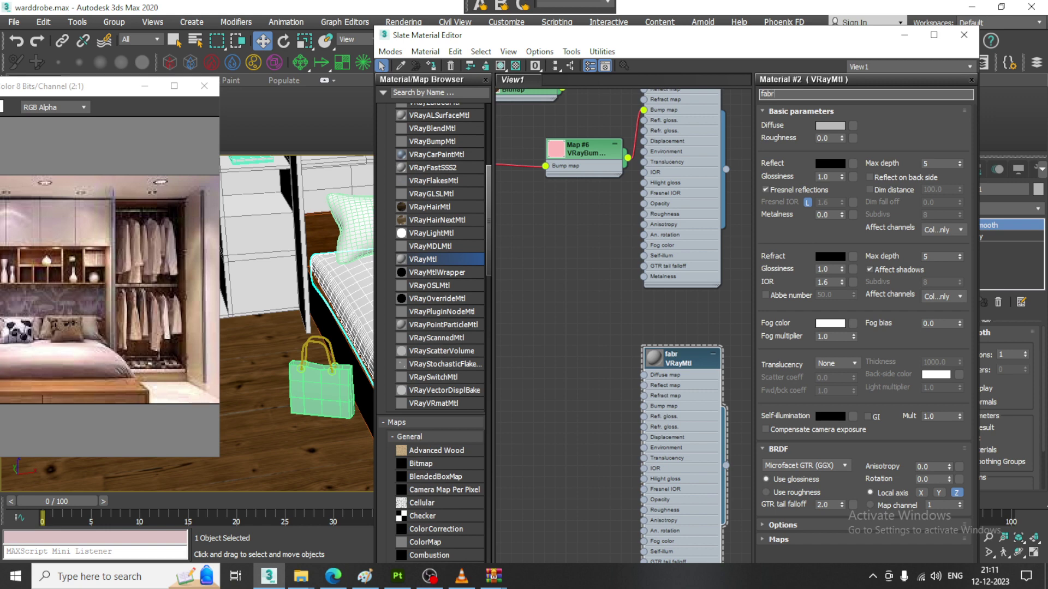
Load Fabric062_2K-JPG_Color.jpg from the Fabric folder as a bitmap in the fabric material's diffuse slot.
{"action": "left_click", "coordinate": [850, 125]}
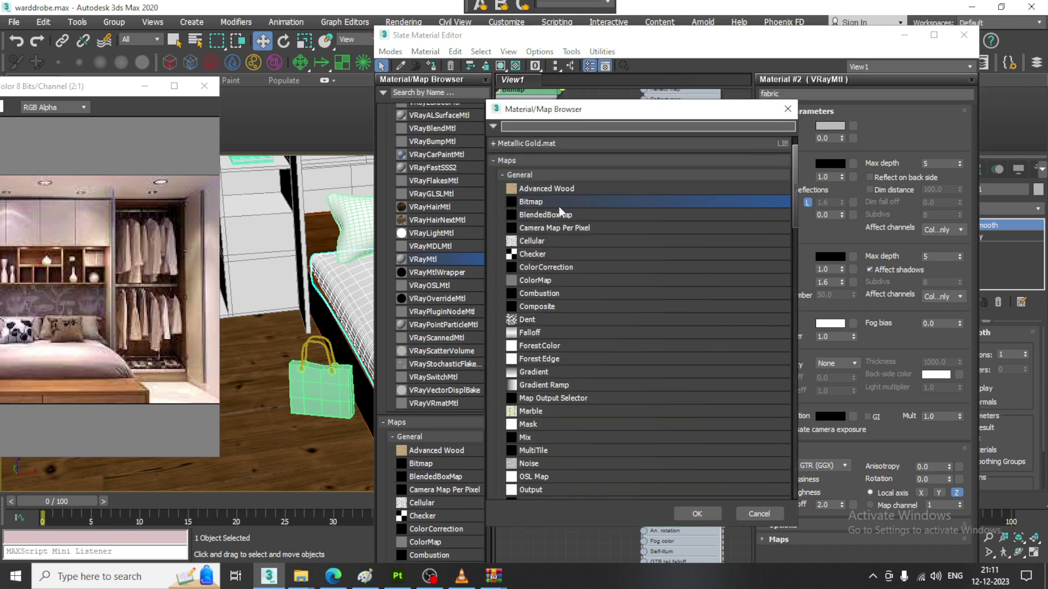
{"action": "double_click", "coordinate": [558, 201]}
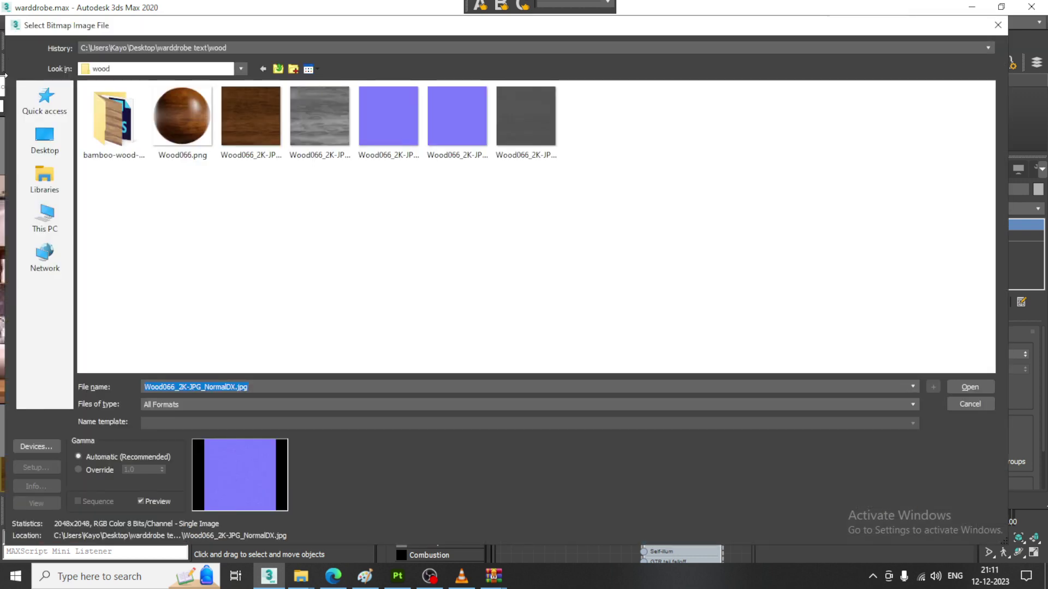
{"action": "left_click", "coordinate": [277, 69]}
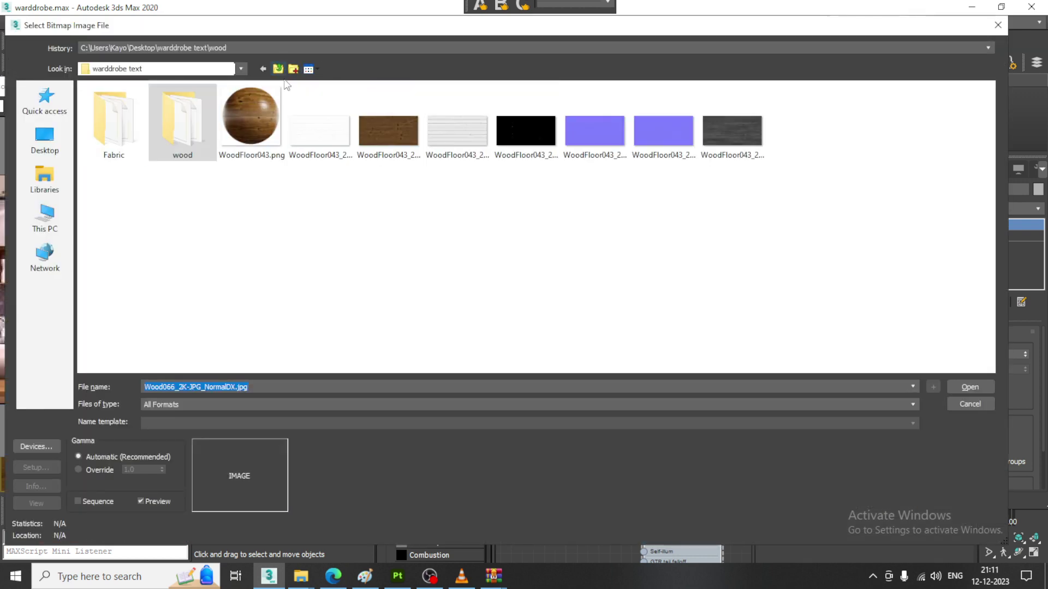
{"action": "double_click", "coordinate": [114, 109]}
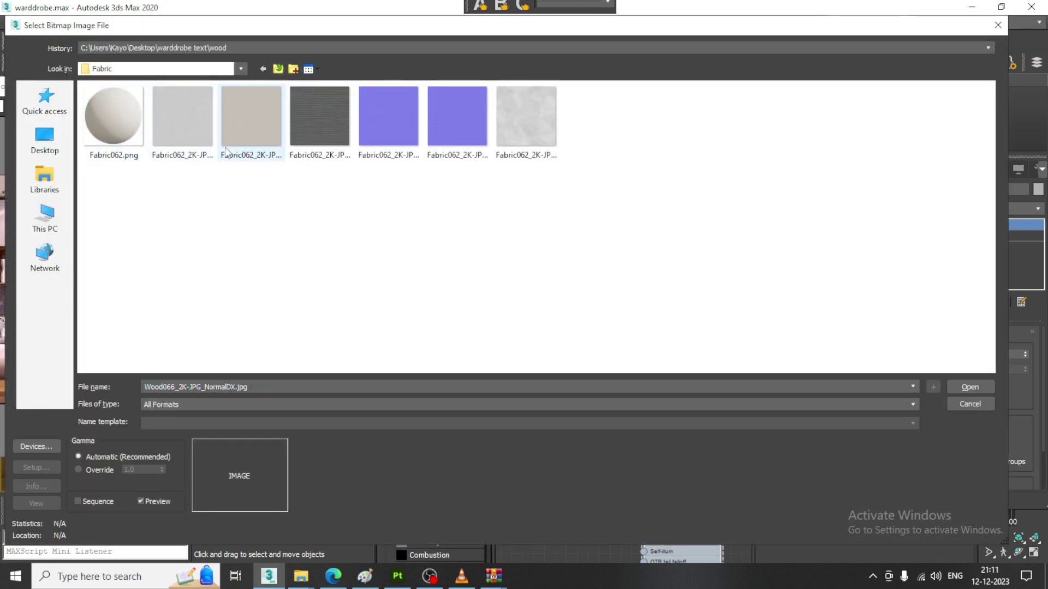
{"action": "left_click", "coordinate": [182, 126]}
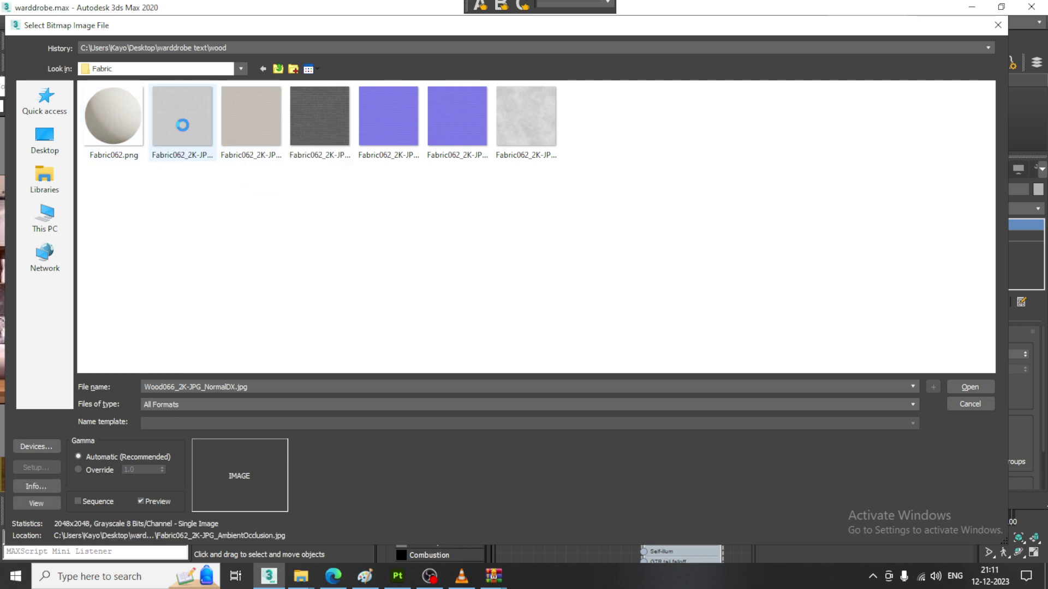
{"action": "left_click", "coordinate": [238, 123]}
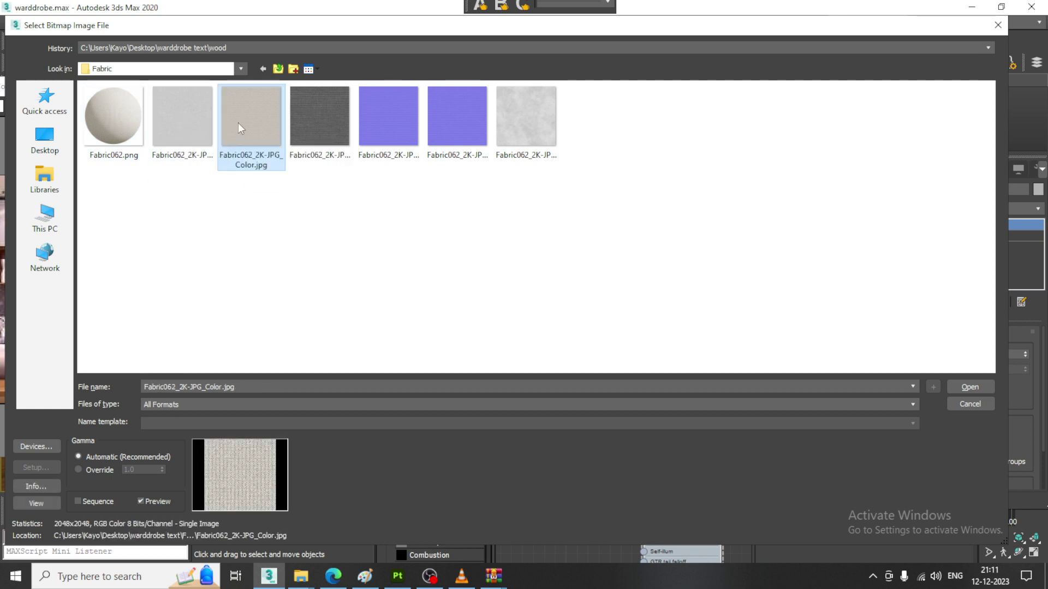
{"action": "double_click", "coordinate": [238, 123]}
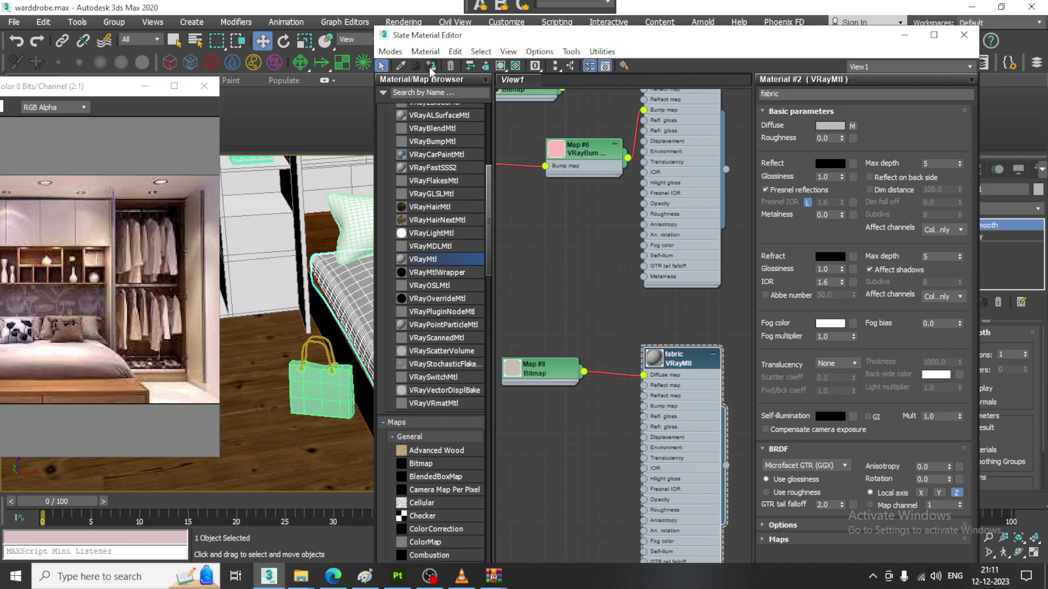
Assign the fabric material to the mattress and show its texture in the viewport.
{"action": "left_click", "coordinate": [501, 67]}
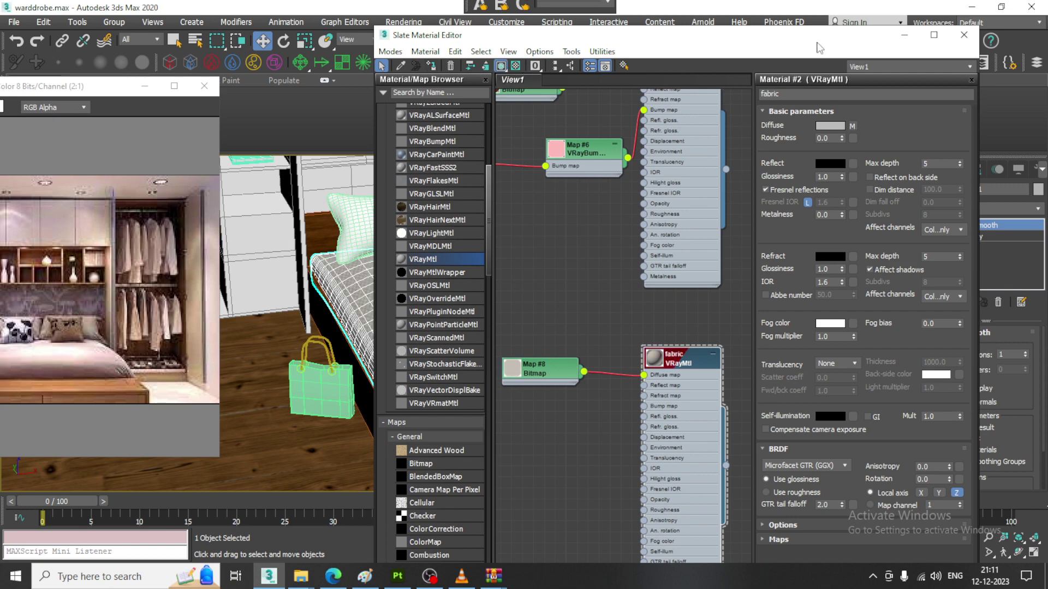
{"action": "left_click_drag", "start_coordinate": [819, 48], "coordinate": [215, 129]}
{"action": "scroll", "coordinate": [638, 311], "scroll_direction": "up", "scroll_amount": 5}
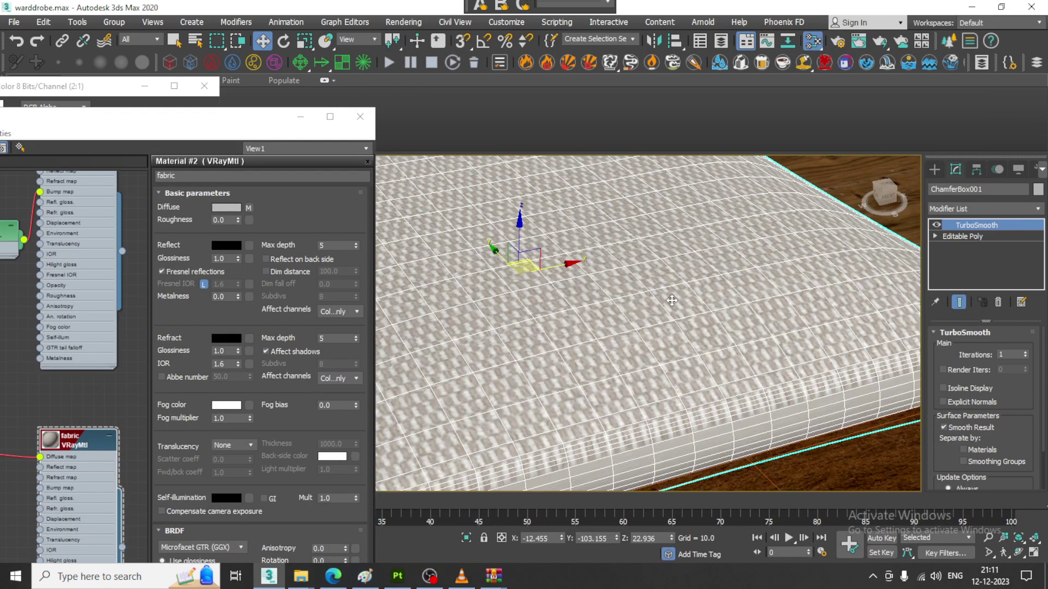
{"action": "scroll", "coordinate": [671, 300], "scroll_direction": "down", "scroll_amount": 4}
{"action": "scroll", "coordinate": [671, 300], "scroll_direction": "up", "scroll_amount": 2}
Set the fabric color bitmap's U and V tiling to 3.0.
{"action": "left_click", "coordinate": [248, 208]}
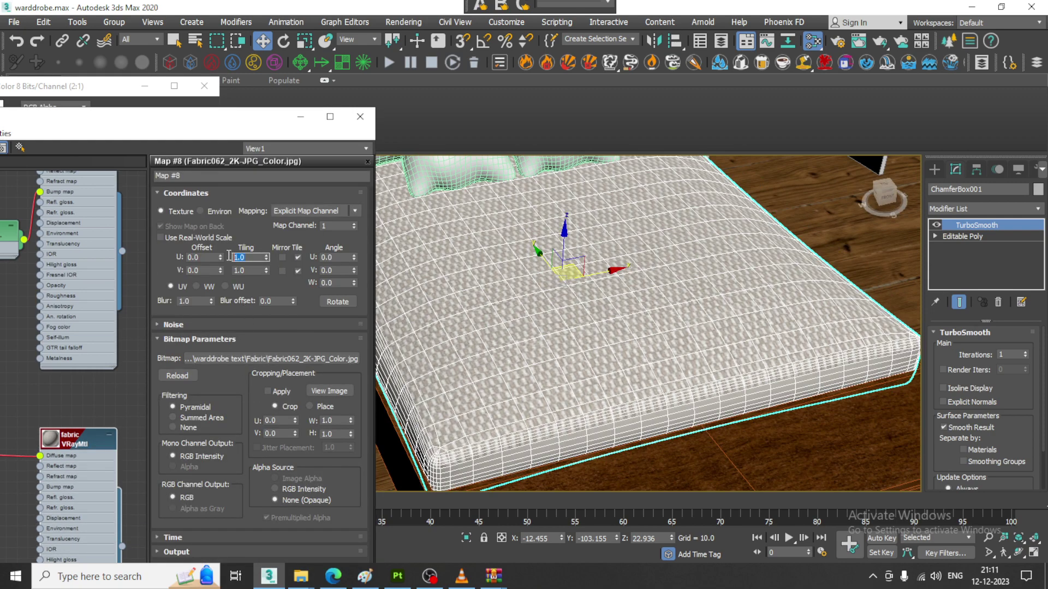
{"action": "type", "text": "3"}
{"action": "key", "text": "Tab"}
{"action": "type", "text": "3"}
{"action": "key", "text": "Return"}
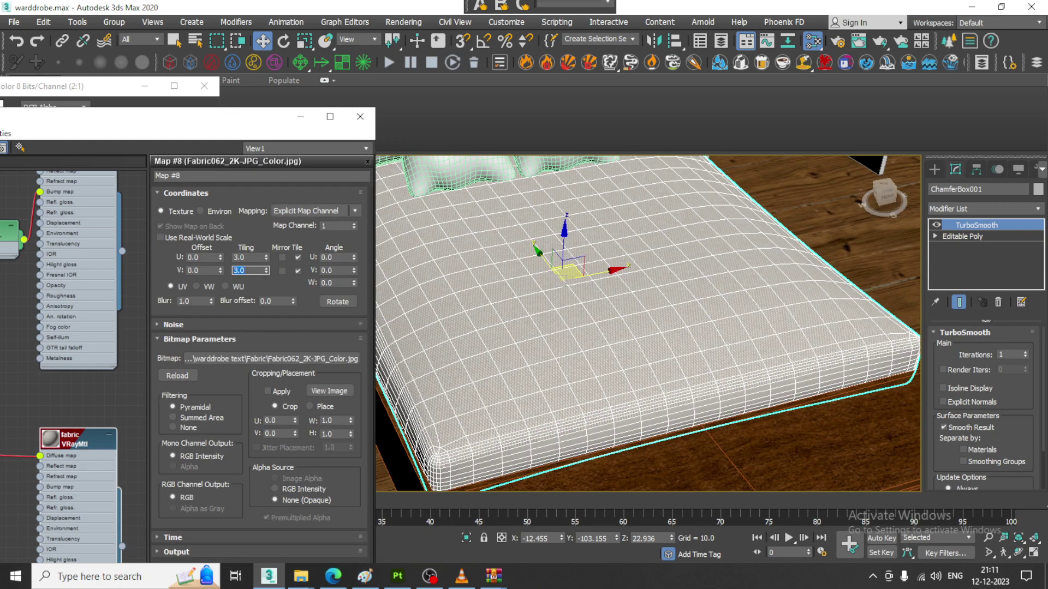
Add a UVW Map modifier to the mattress with Box mapping and increase its height to about 104.
{"action": "left_click", "coordinate": [980, 209]}
{"action": "scroll", "coordinate": [986, 317], "scroll_direction": "down", "scroll_amount": 15}
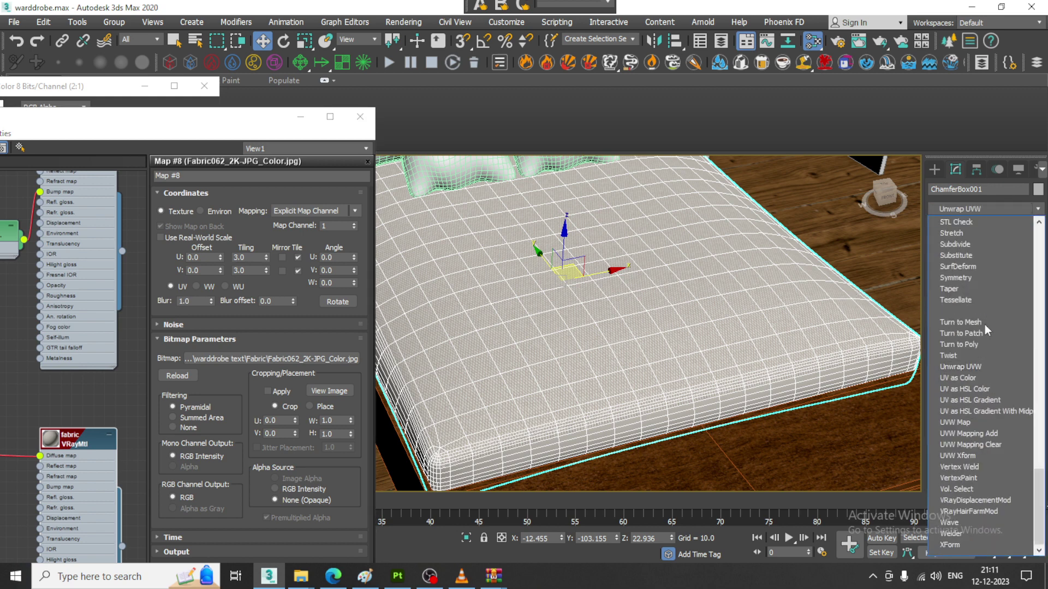
{"action": "left_click", "coordinate": [974, 427]}
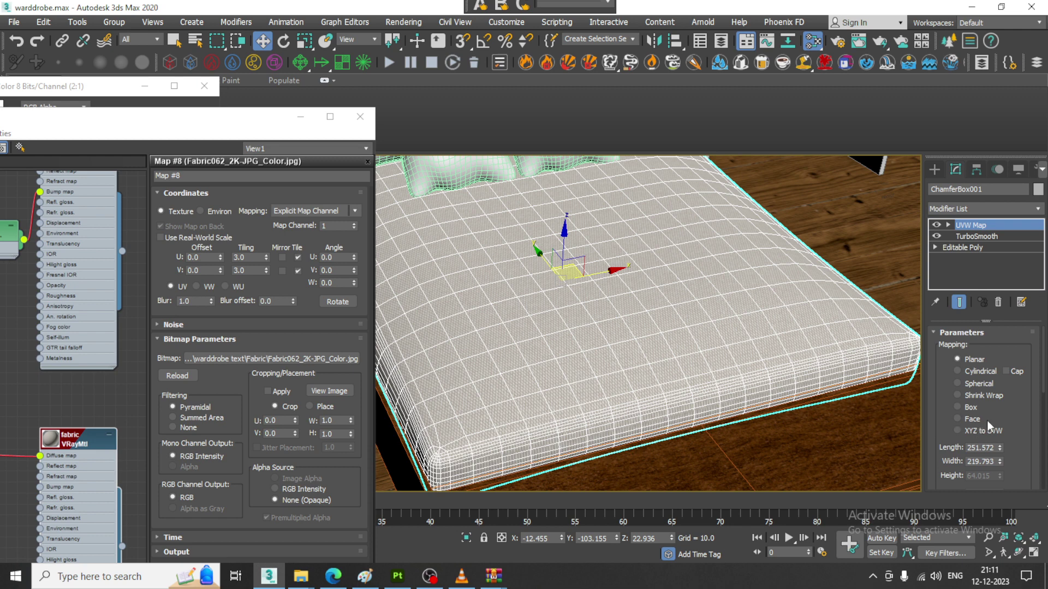
{"action": "left_click", "coordinate": [964, 409]}
{"action": "middle_click_drag", "start_coordinate": [568, 335], "coordinate": [573, 376], "text": "alt"}
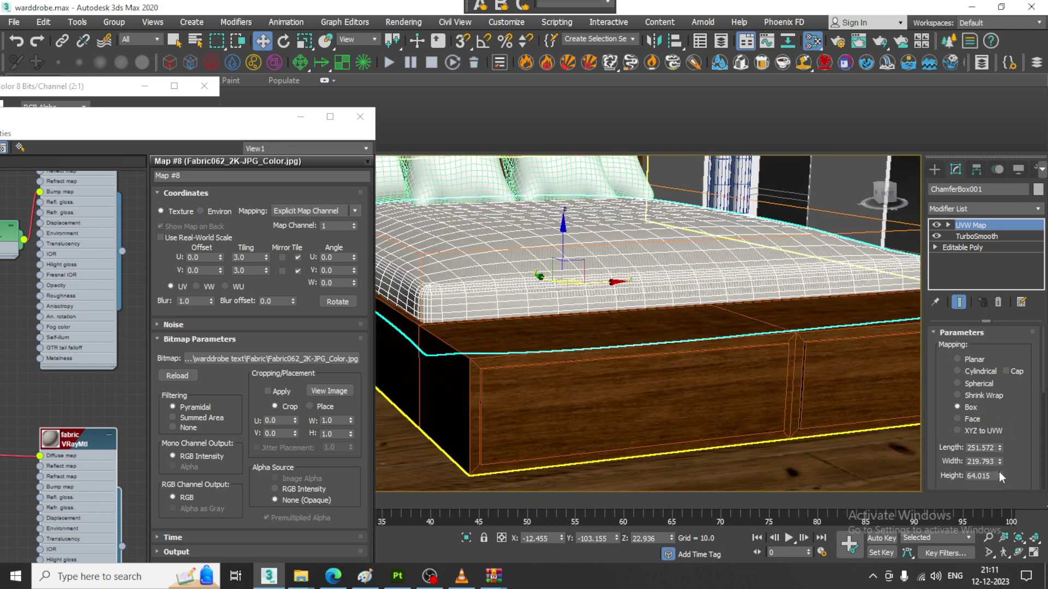
{"action": "left_click_drag", "start_coordinate": [1000, 476], "coordinate": [1000, 420]}
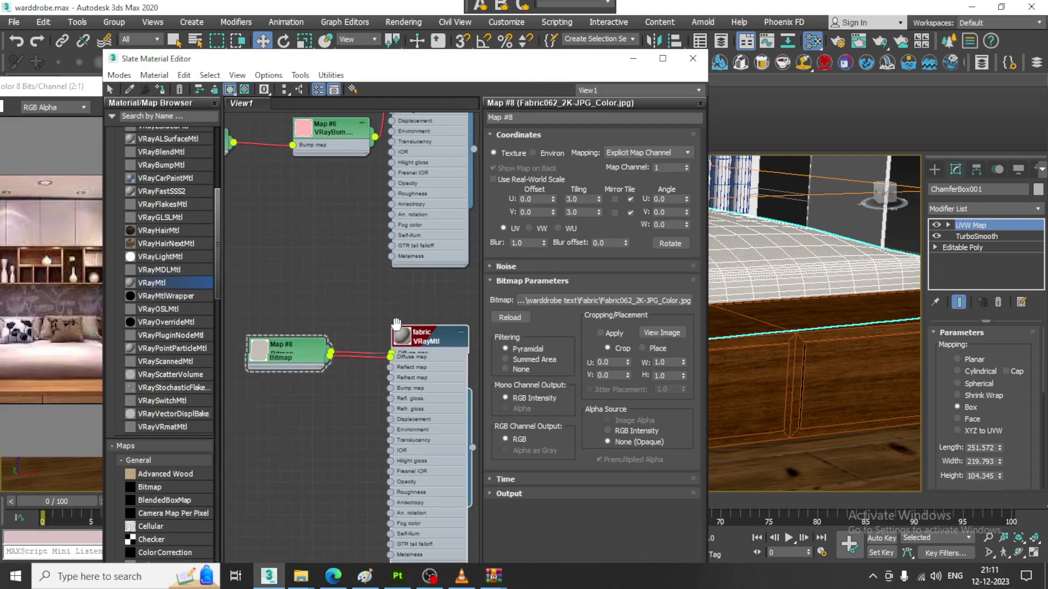
Connect a new VRayBump2Normal map to the fabric material's bump map input.
{"action": "scroll", "coordinate": [194, 382], "scroll_direction": "down", "scroll_amount": 15}
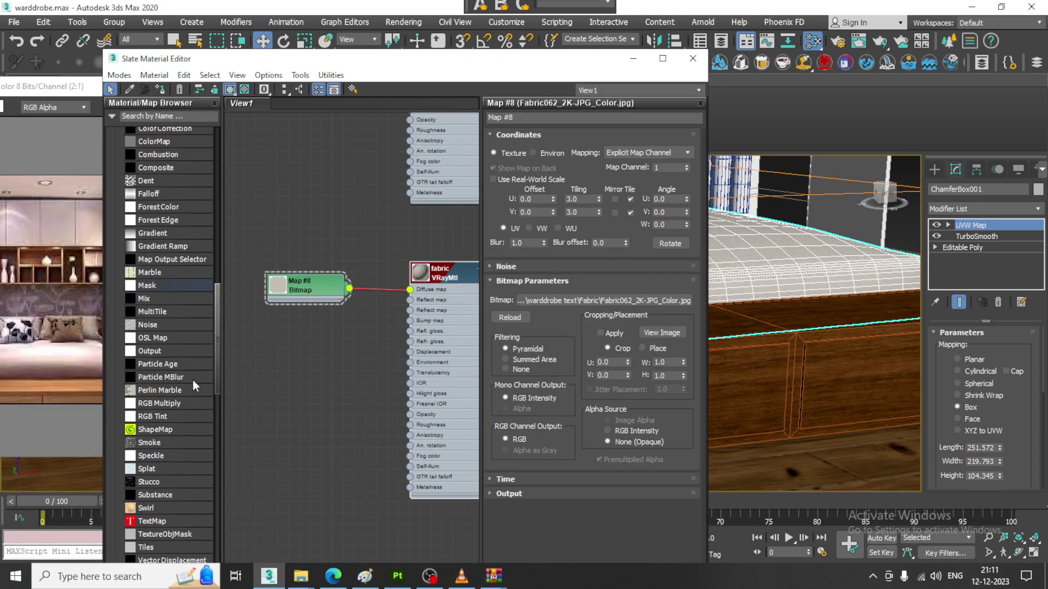
{"action": "scroll", "coordinate": [190, 394], "scroll_direction": "down", "scroll_amount": 10}
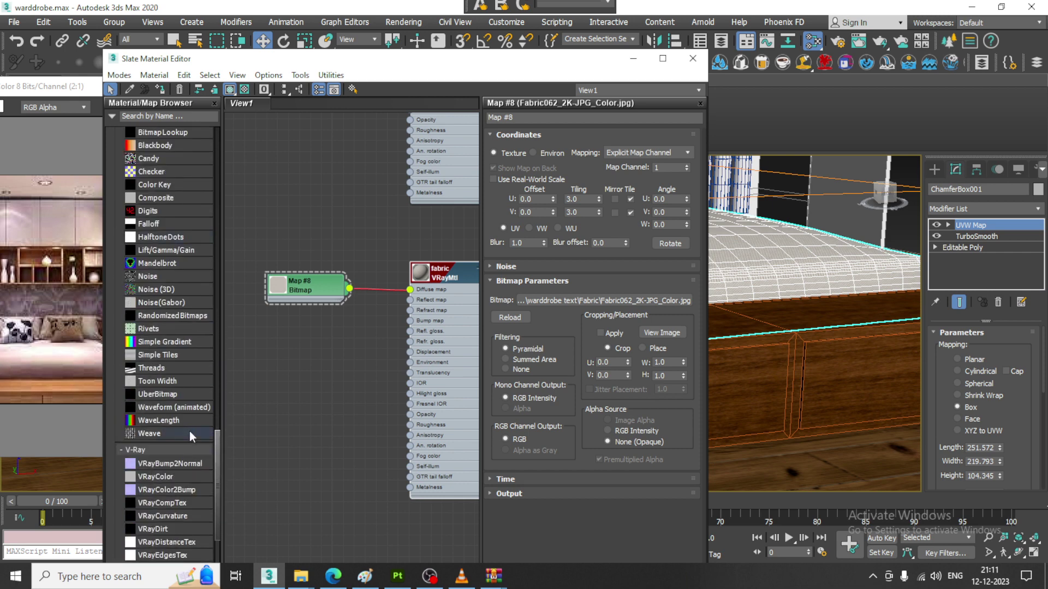
{"action": "left_click_drag", "start_coordinate": [159, 371], "coordinate": [413, 326]}
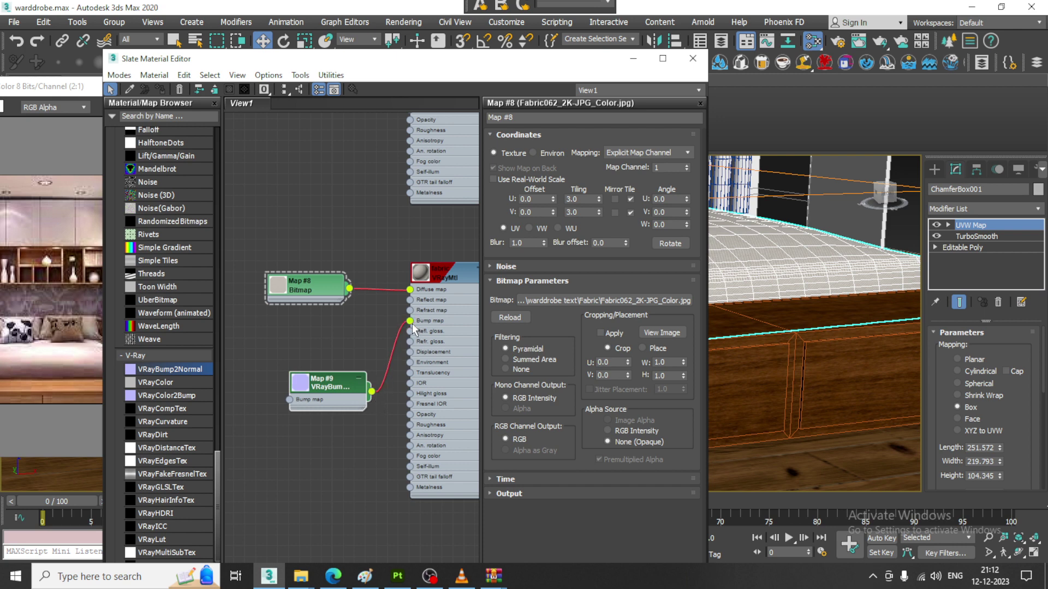
Load Fabric062_2K-JPG_NormalDX.jpg as the VRayBump2Normal's bump map and minimize the material editor.
{"action": "double_click", "coordinate": [341, 378]}
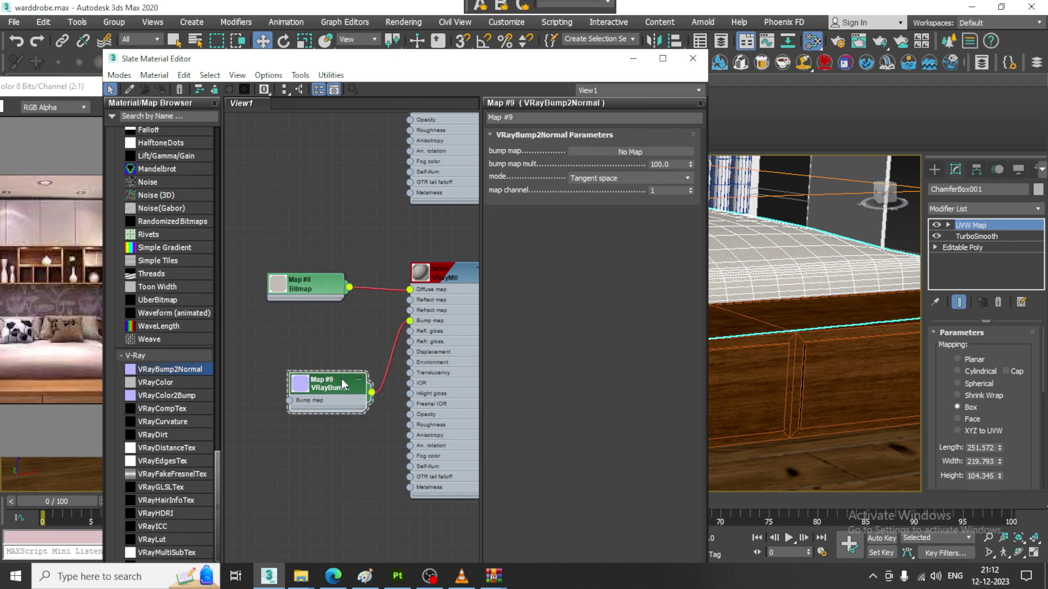
{"action": "left_click", "coordinate": [647, 151]}
{"action": "double_click", "coordinate": [592, 203]}
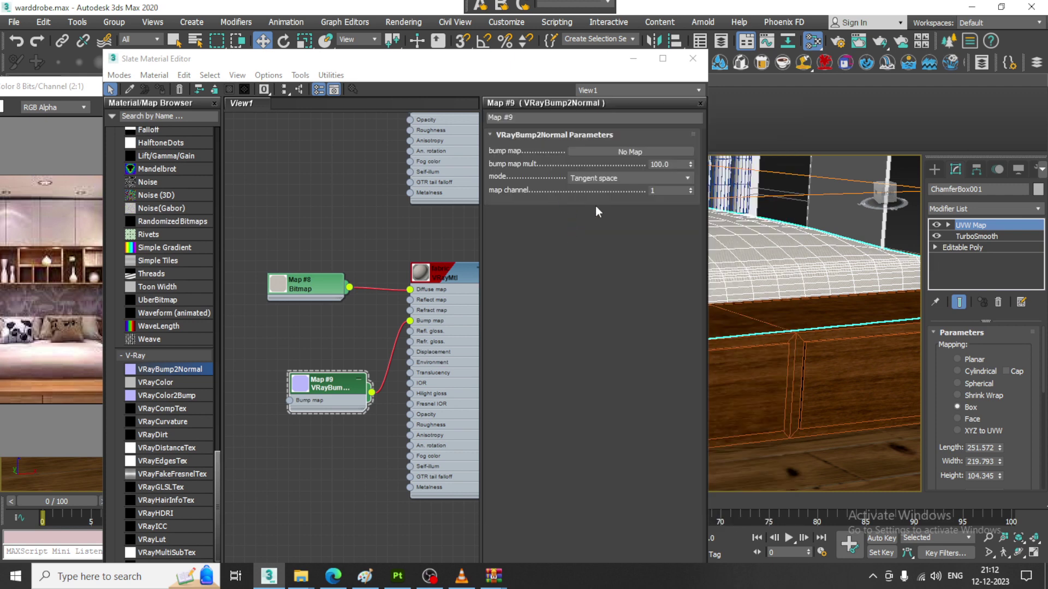
{"action": "double_click", "coordinate": [388, 116]}
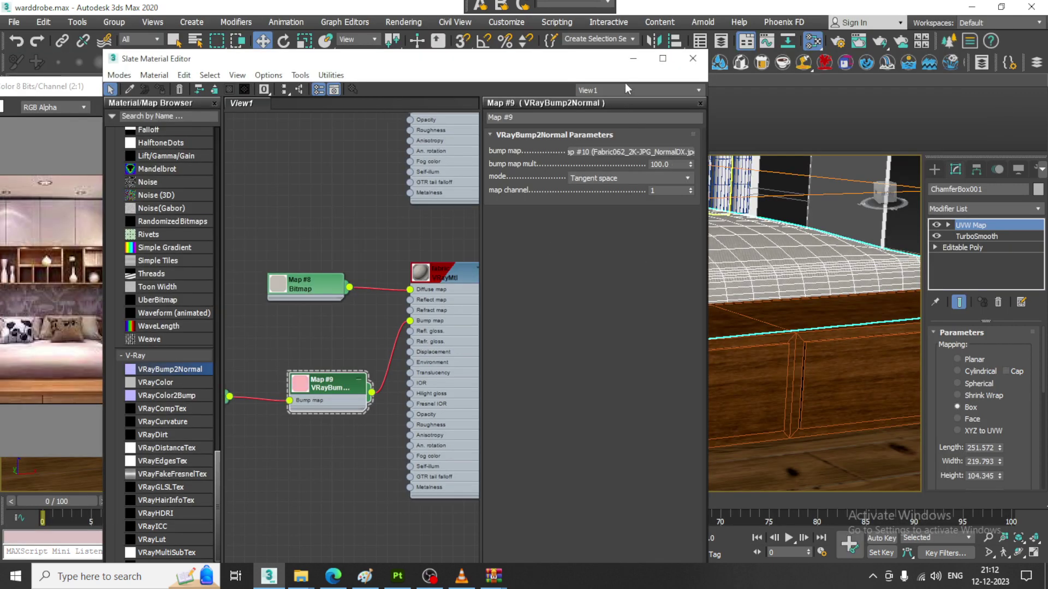
{"action": "left_click", "coordinate": [633, 58]}
Select the main wardrobe body behind the bed.
{"action": "mouse_move", "coordinate": [577, 297]}
{"action": "middle_mouse_down", "text": "alt"}
{"action": "mouse_move", "coordinate": [579, 287]}
{"action": "mouse_move", "coordinate": [563, 294]}
{"action": "middle_mouse_up", "text": "alt"}
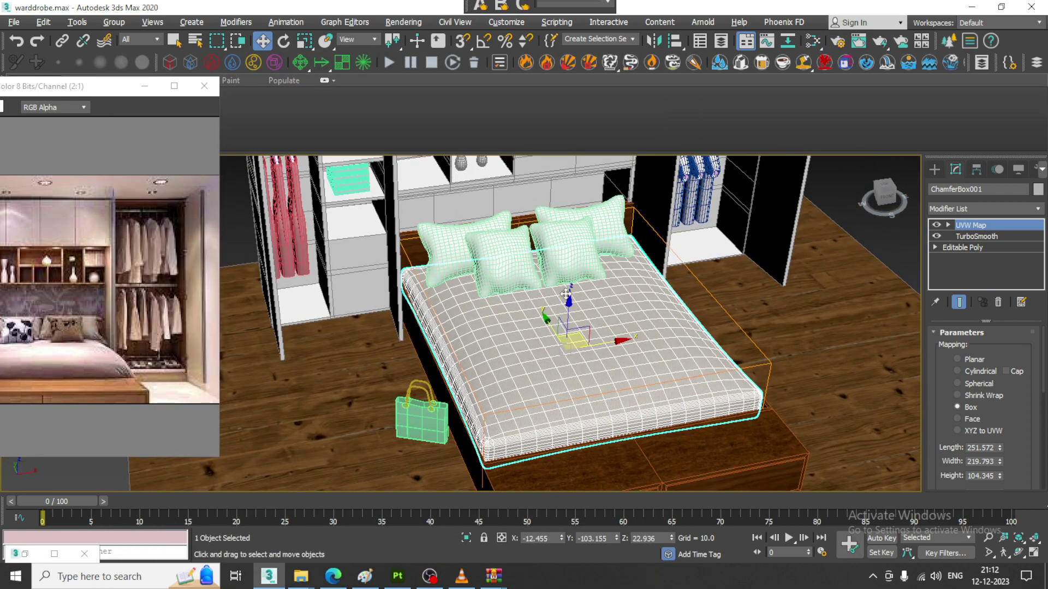
{"action": "middle_click_drag", "start_coordinate": [567, 301], "coordinate": [619, 316]}
{"action": "scroll", "coordinate": [619, 316], "scroll_direction": "down", "scroll_amount": 6}
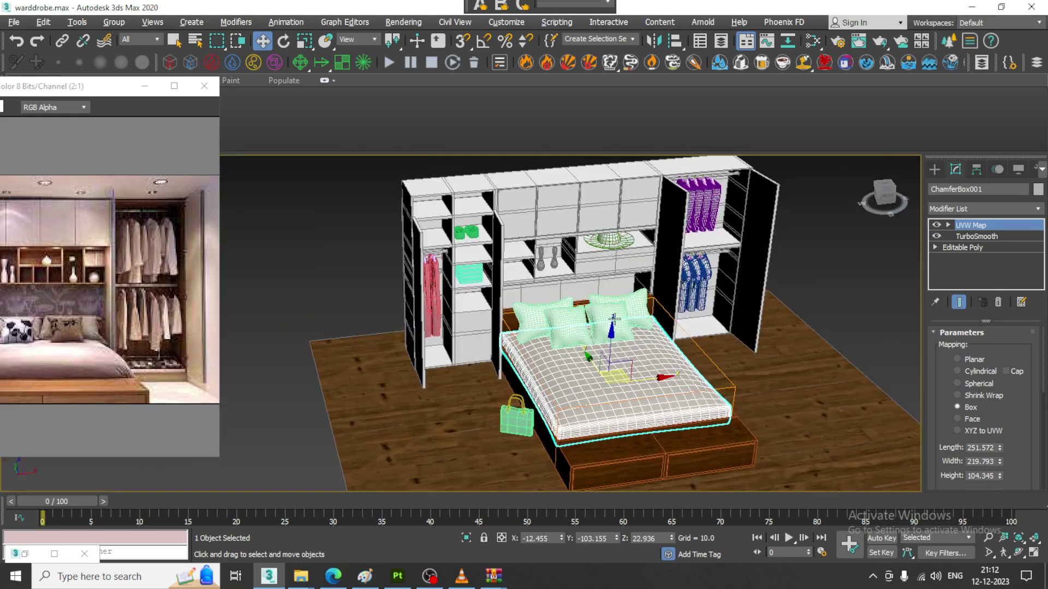
{"action": "scroll", "coordinate": [567, 311], "scroll_direction": "up", "scroll_amount": 5}
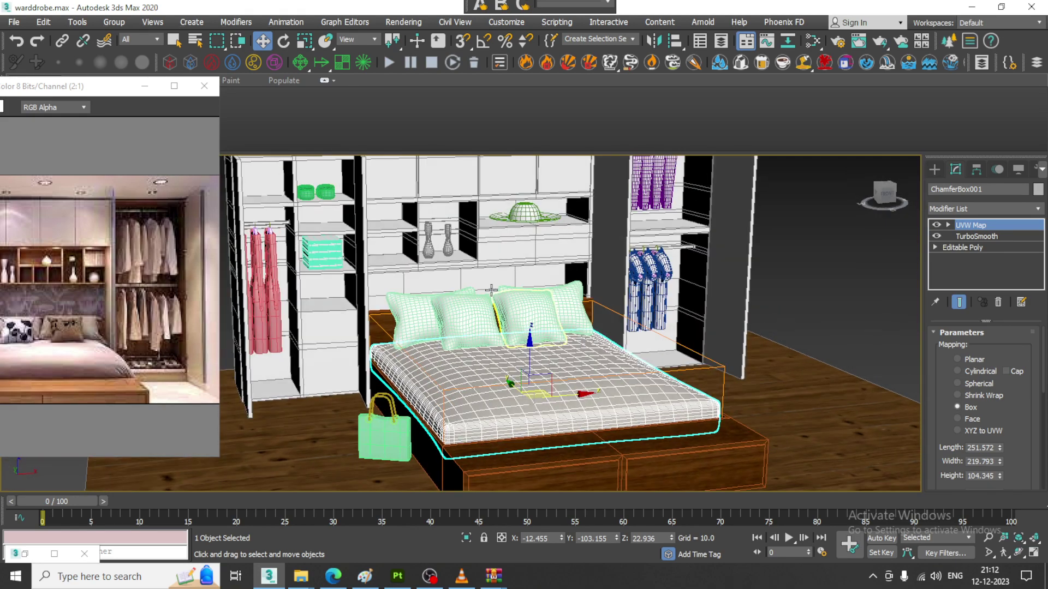
{"action": "left_click", "coordinate": [551, 310]}
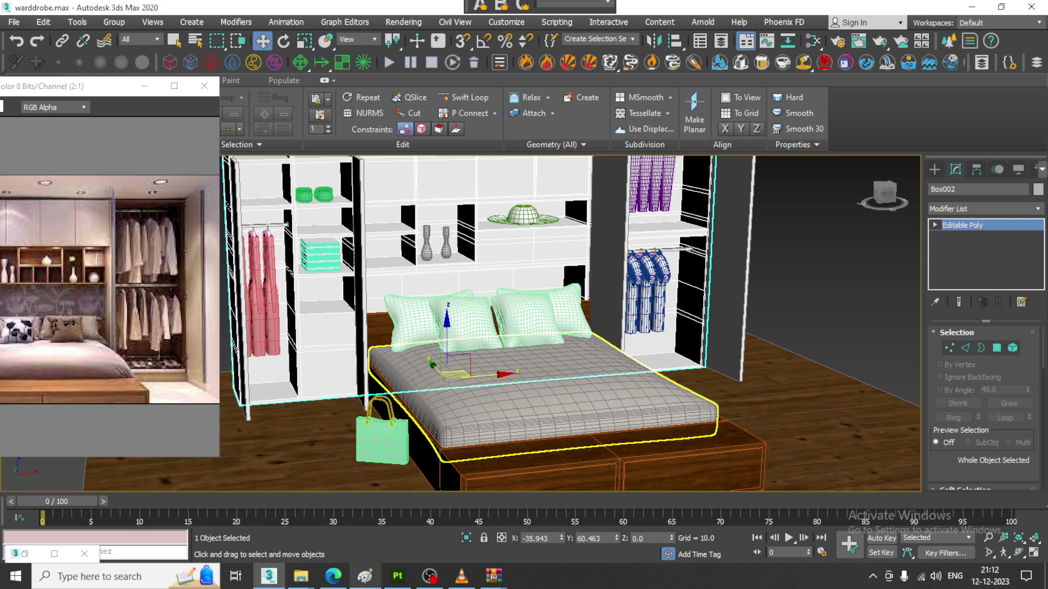
Switch to File Explorer and copy WoodFloor043_2K-JPG.zip from the Downloads folder.
{"action": "mouse_move", "coordinate": [308, 580]}
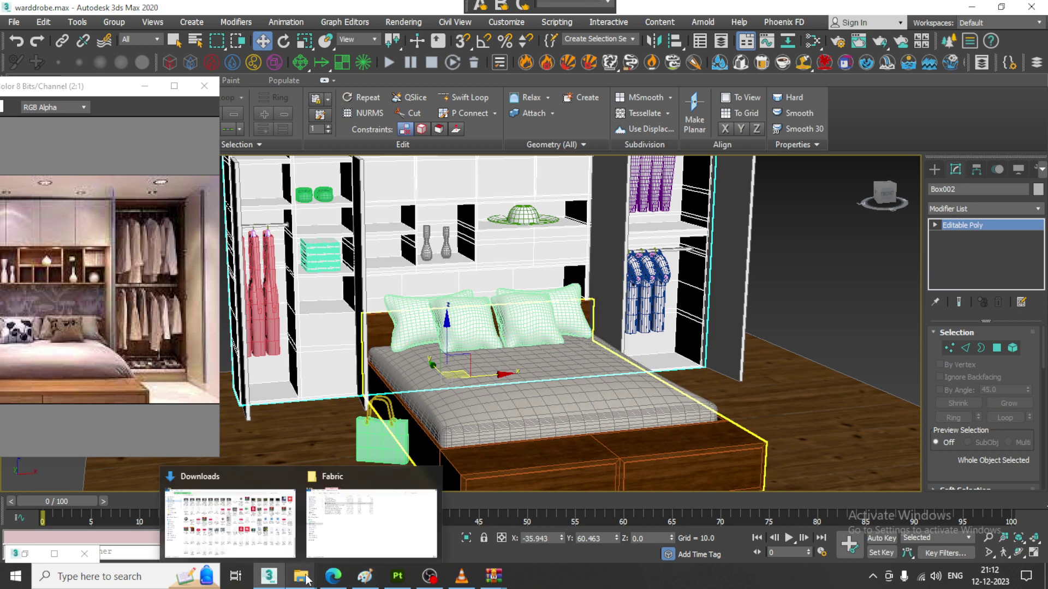
{"action": "left_click", "coordinate": [240, 521]}
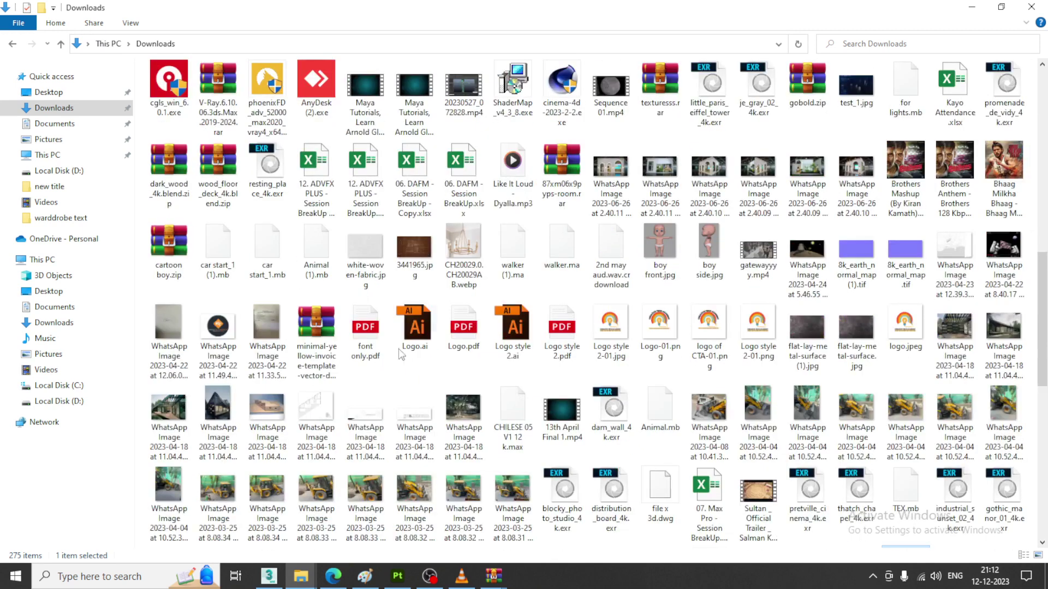
{"action": "left_click", "coordinate": [59, 110]}
{"action": "left_click", "coordinate": [650, 145]}
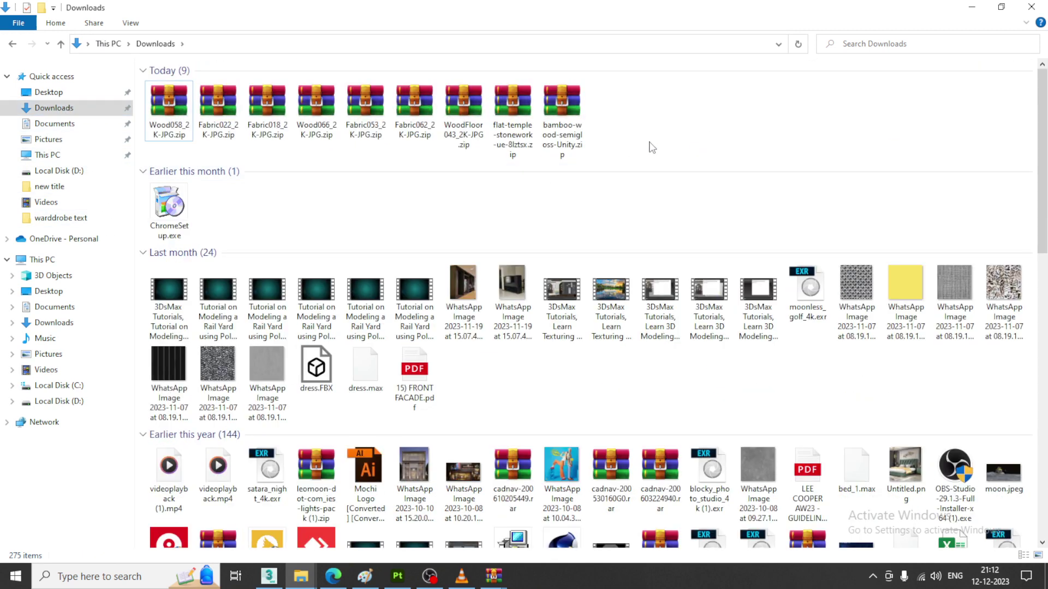
{"action": "left_click", "coordinate": [453, 106]}
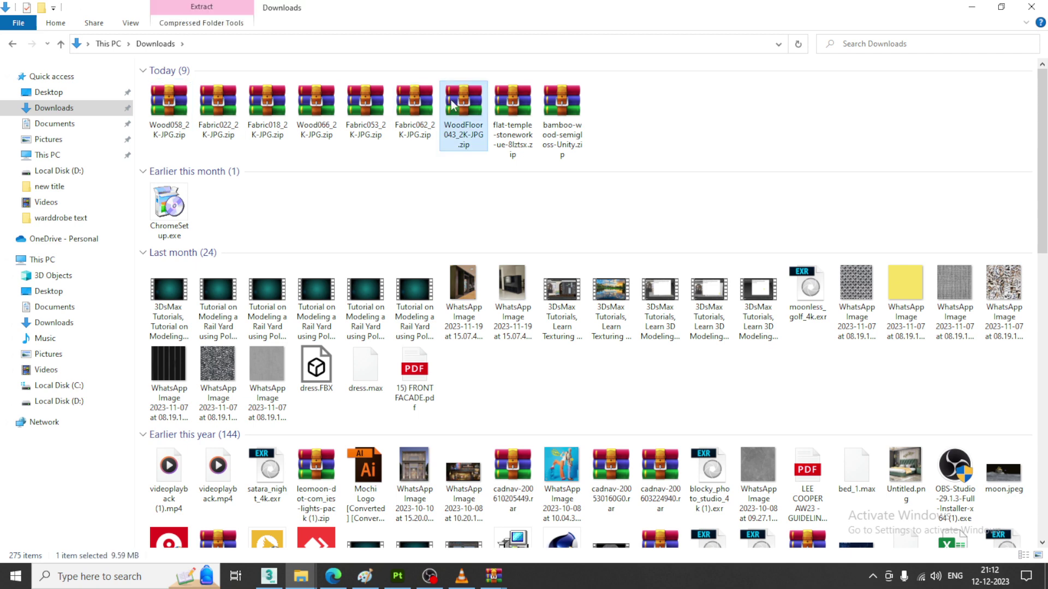
Create a folder named wood2 inside warddrobe text and open it.
{"action": "left_click", "coordinate": [79, 218]}
{"action": "right_click", "coordinate": [367, 222]}
{"action": "mouse_move", "coordinate": [451, 378]}
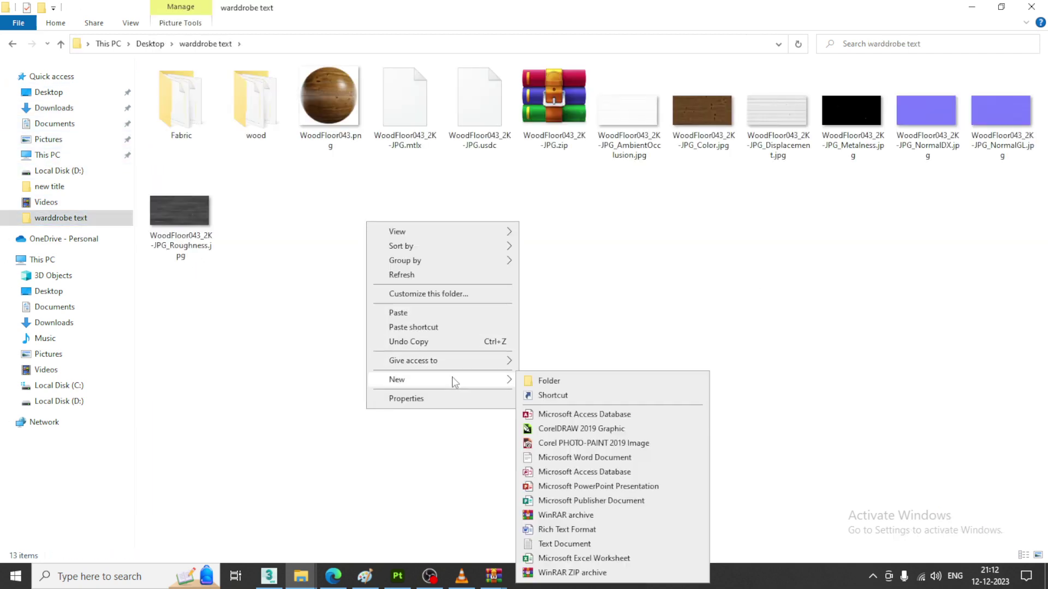
{"action": "left_click", "coordinate": [636, 382]}
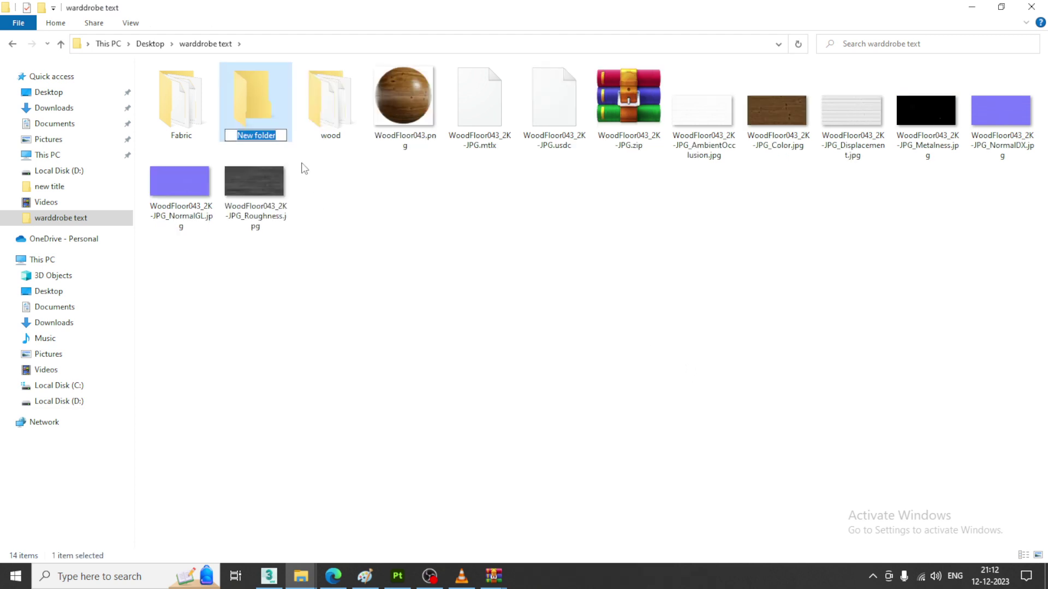
{"action": "type", "text": "wood2"}
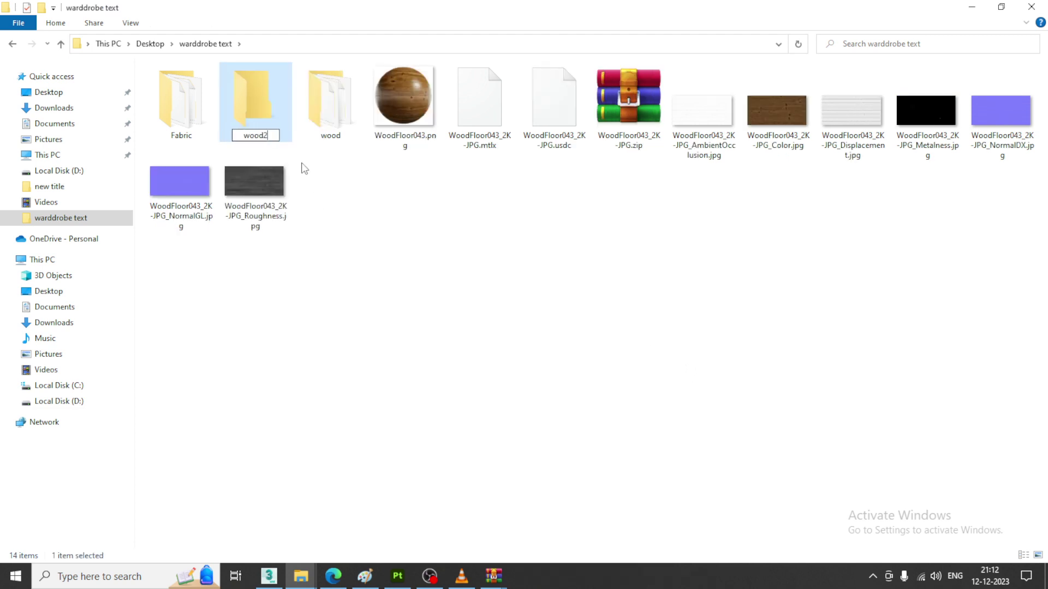
{"action": "key", "text": "Return"}
{"action": "key", "text": "Return"}
Paste WoodFloor043_2K-JPG.zip into the wood2 folder and extract its contents there.
{"action": "right_click", "coordinate": [303, 164]}
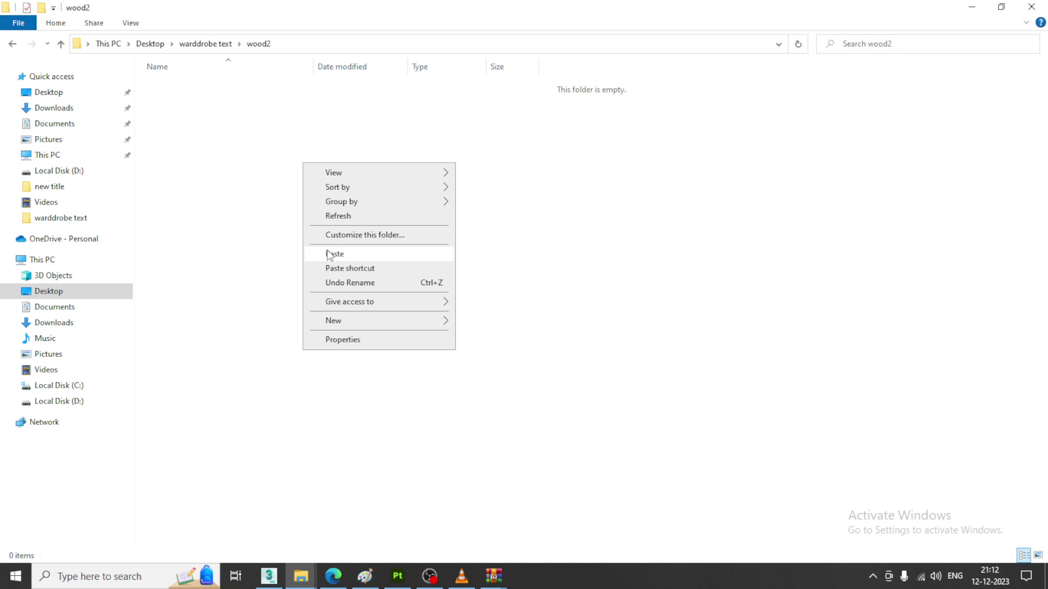
{"action": "left_click", "coordinate": [330, 254]}
{"action": "right_click", "coordinate": [222, 90]}
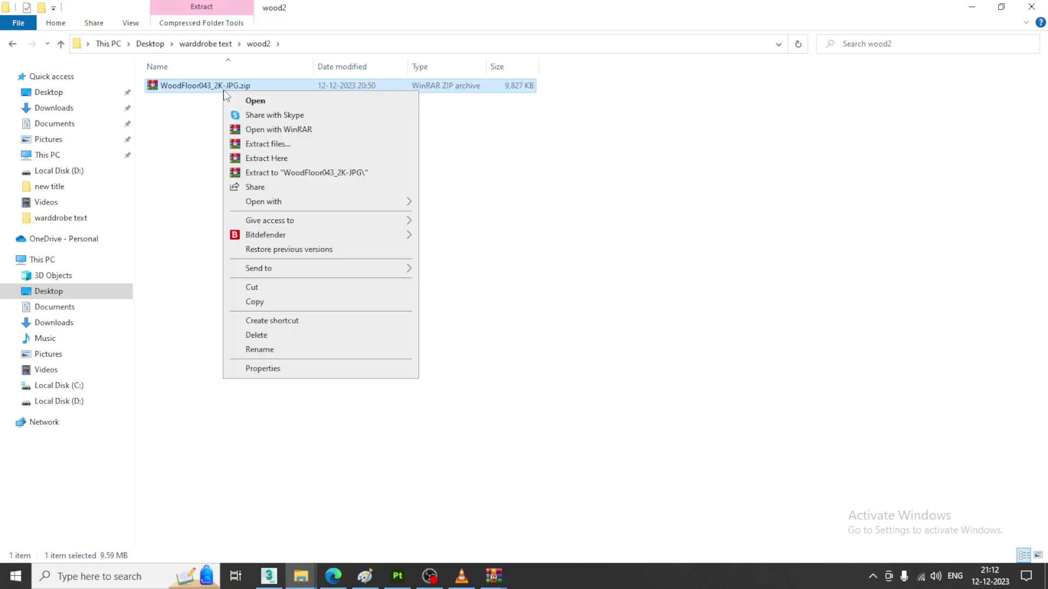
{"action": "left_click", "coordinate": [267, 157]}
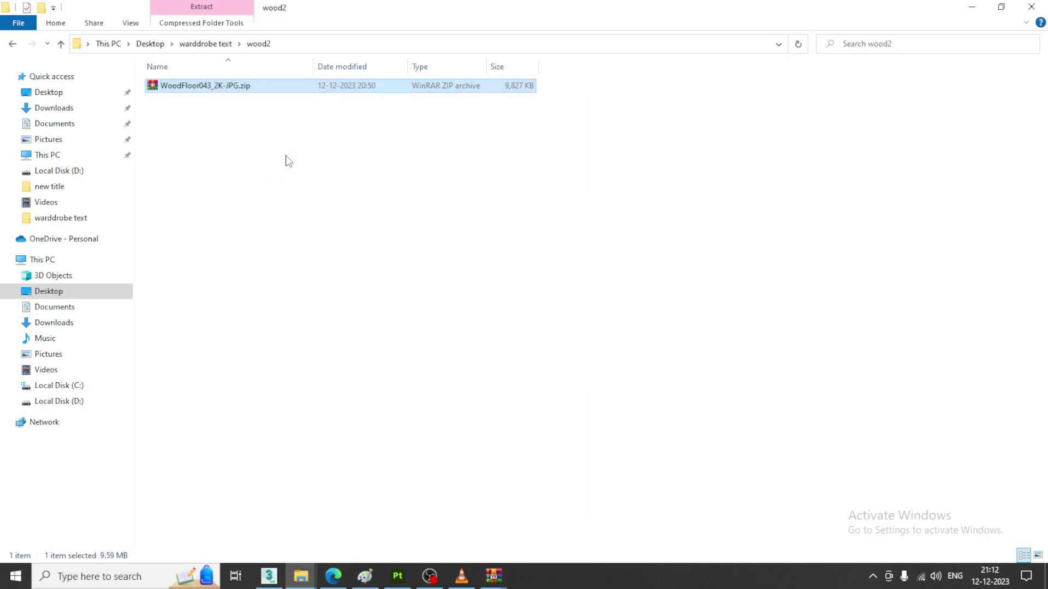
Delete all the WoodFloor043 files from the wood2 folder inside warddrobe text.
{"action": "scroll", "coordinate": [267, 171], "scroll_direction": "up", "scroll_amount": 3, "text": "ctrl"}
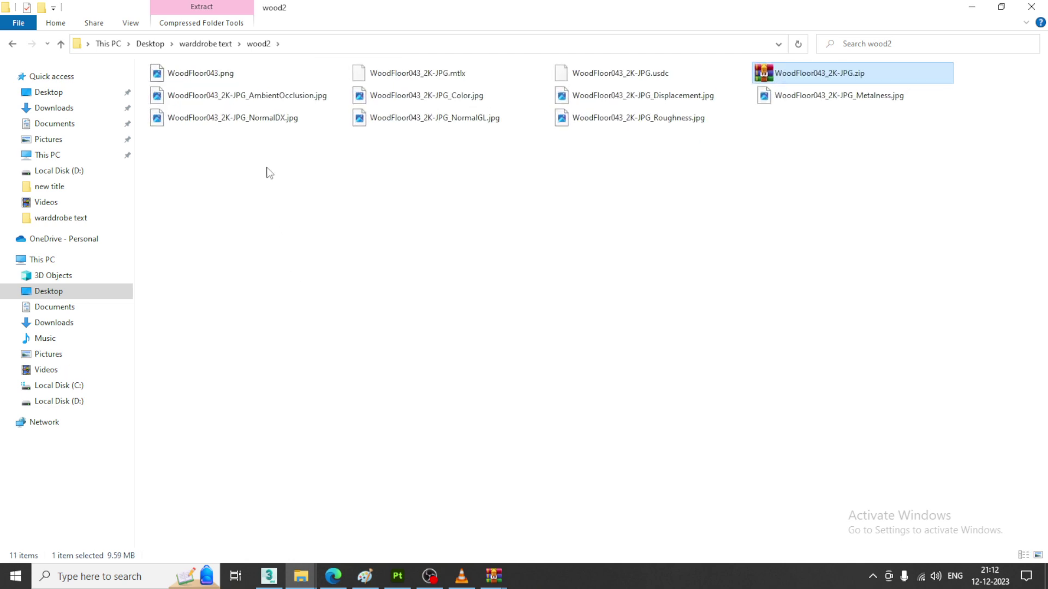
{"action": "scroll", "coordinate": [283, 181], "scroll_direction": "up", "scroll_amount": 2, "text": "ctrl"}
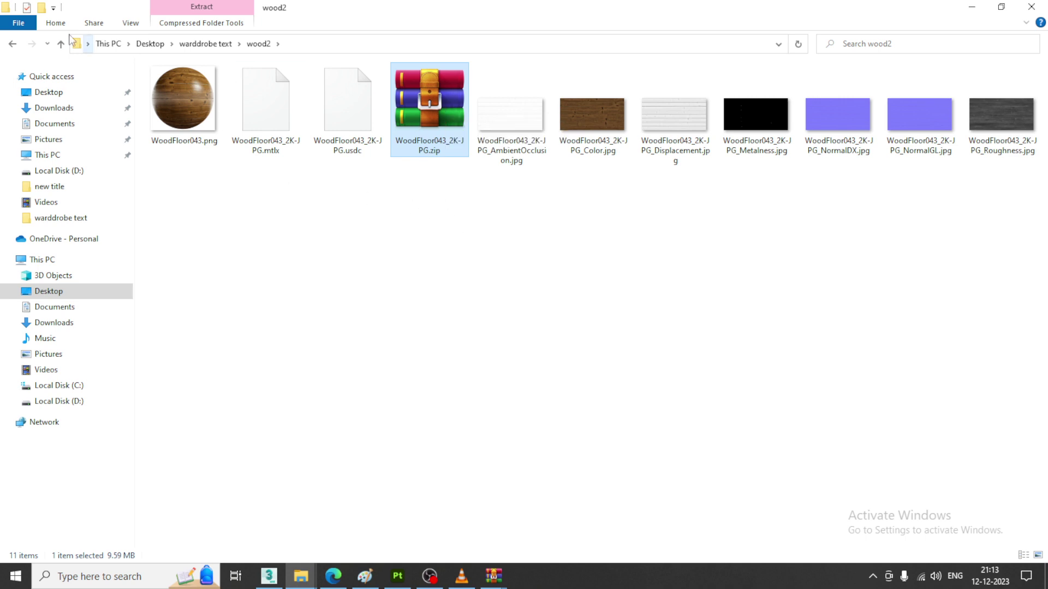
{"action": "left_click", "coordinate": [12, 43]}
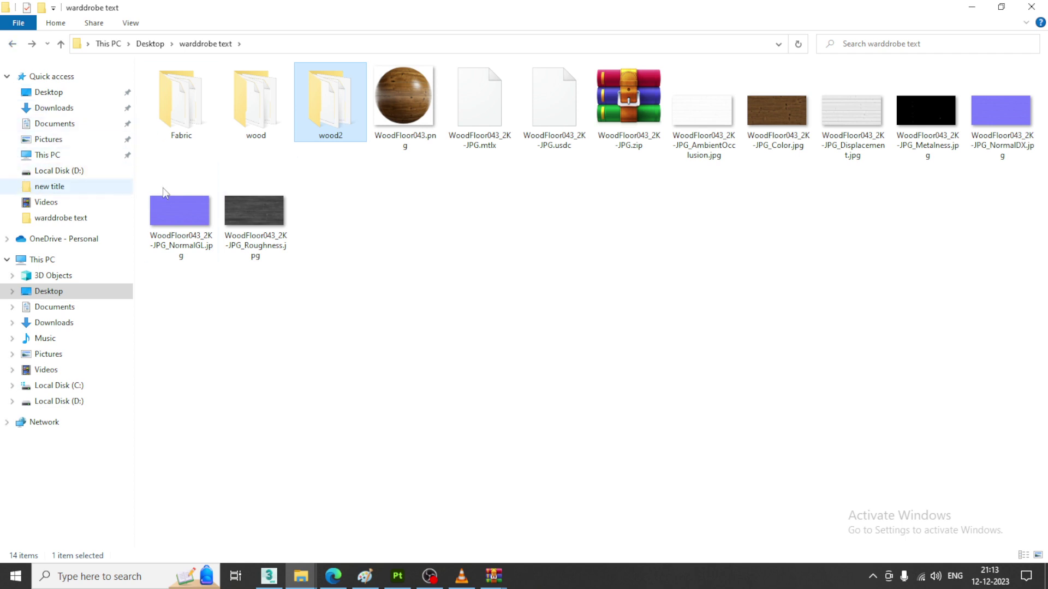
{"action": "double_click", "coordinate": [304, 104]}
{"action": "key", "text": "ctrl+a"}
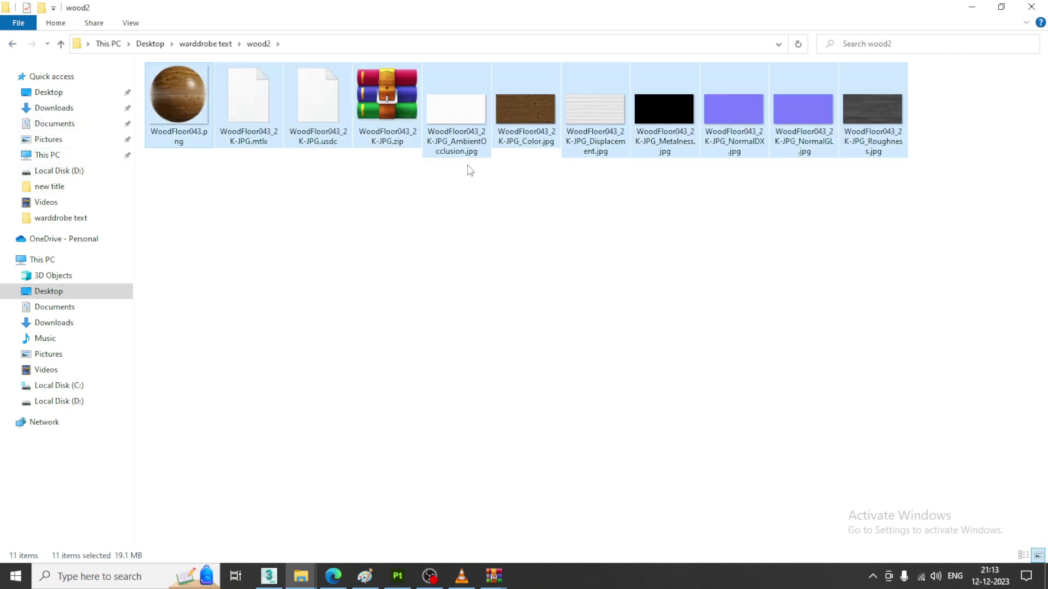
{"action": "key", "text": "shift+Delete"}
{"action": "key", "text": "Escape"}
{"action": "key", "text": "Delete"}
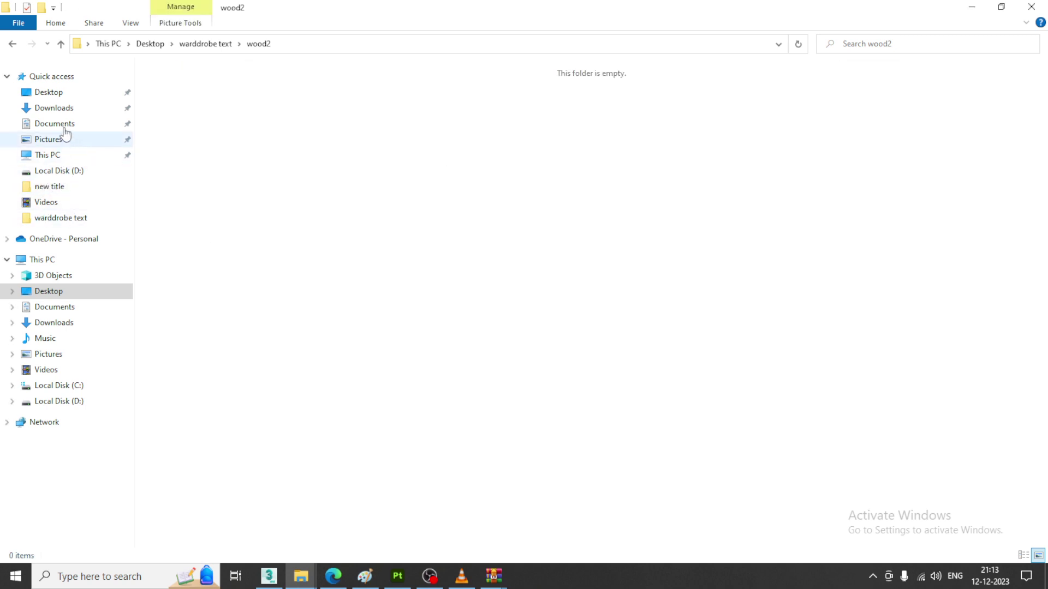
Open Wood058_2K-JPG.zip from the Downloads folder and preview its Wood058.png image.
{"action": "left_click", "coordinate": [55, 108]}
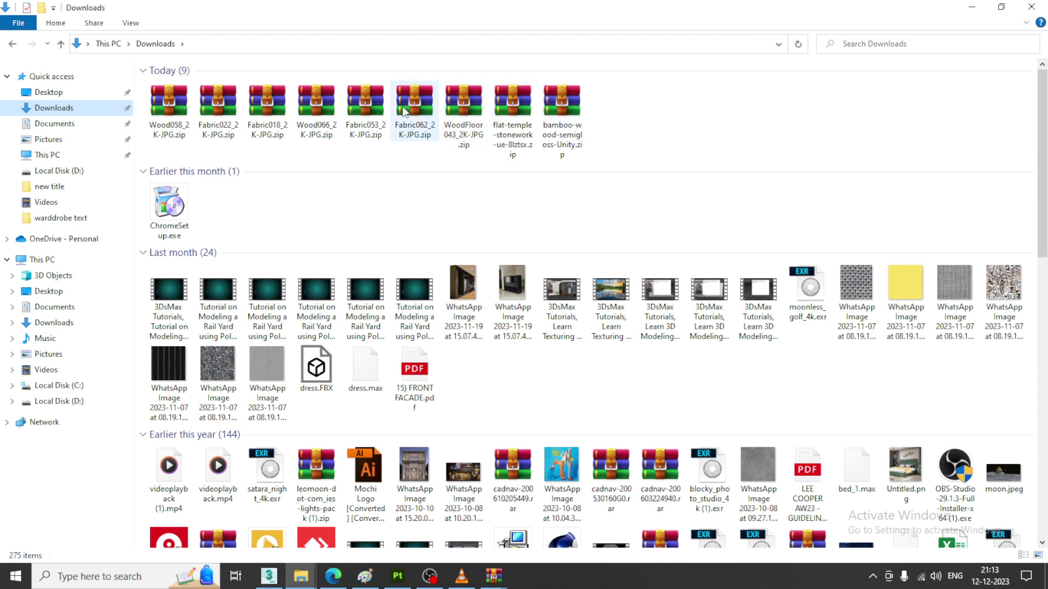
{"action": "left_click", "coordinate": [311, 102]}
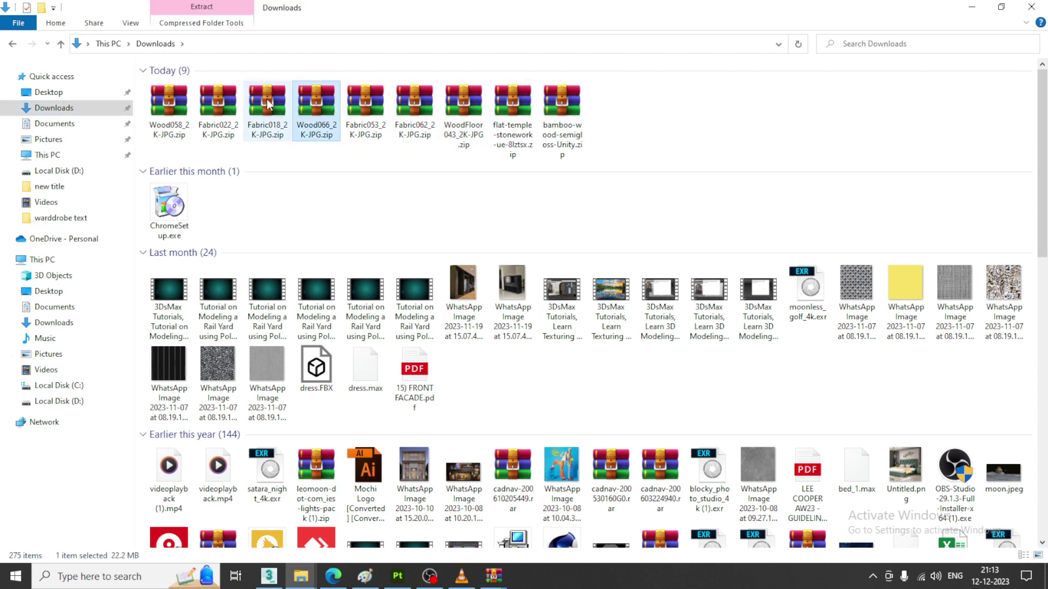
{"action": "left_click", "coordinate": [167, 100]}
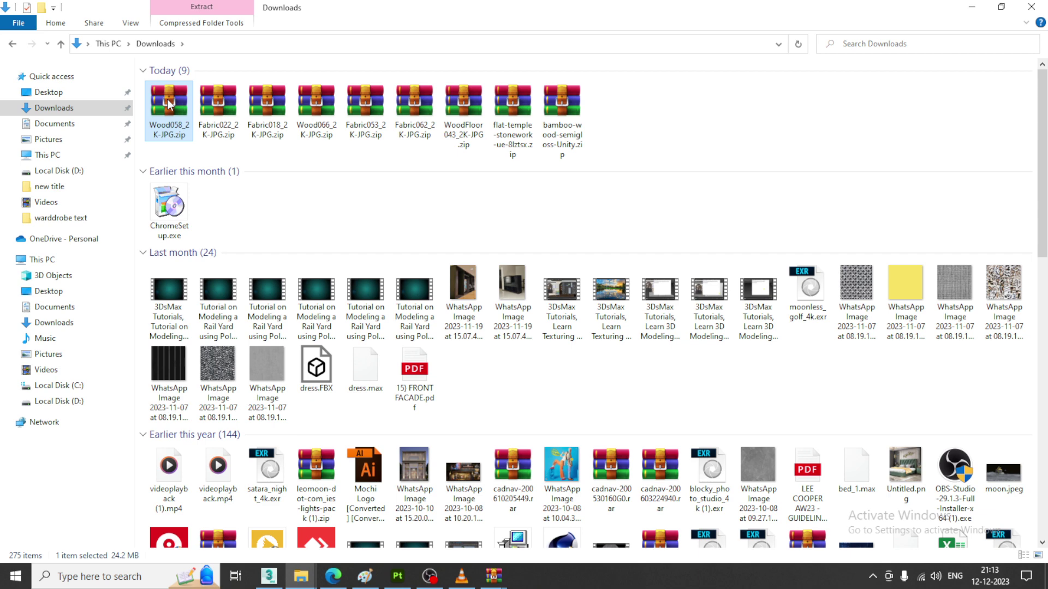
{"action": "double_click", "coordinate": [167, 99]}
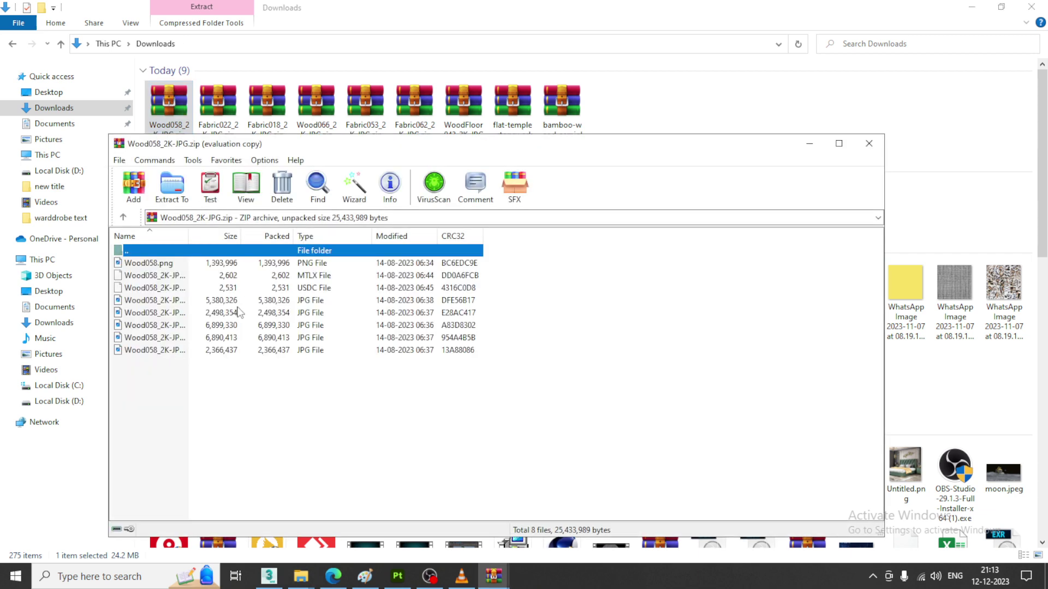
{"action": "double_click", "coordinate": [148, 263]}
{"action": "left_click", "coordinate": [585, 345]}
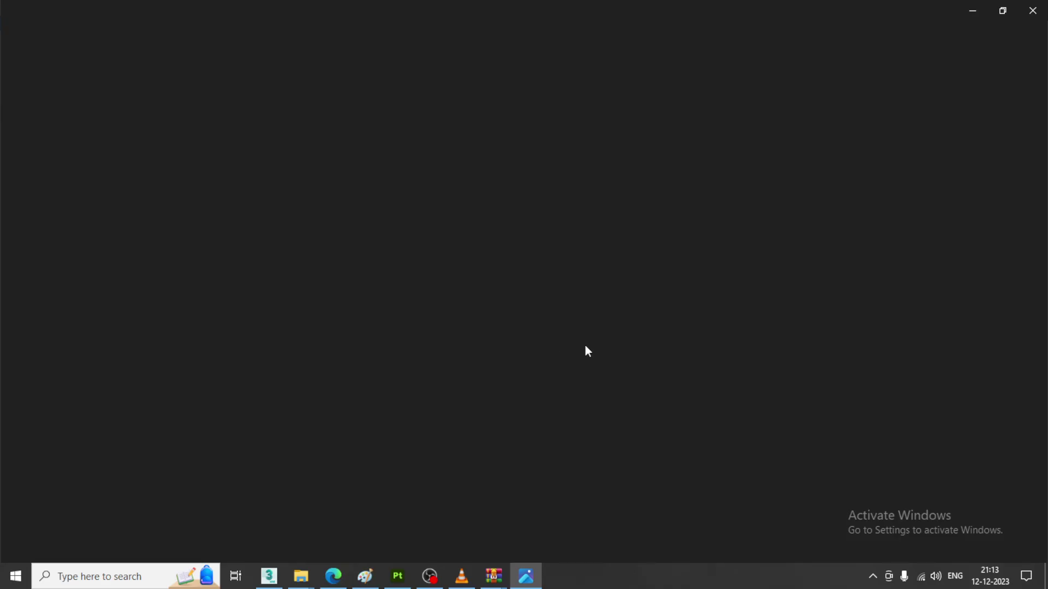
{"action": "left_click", "coordinate": [1044, 6]}
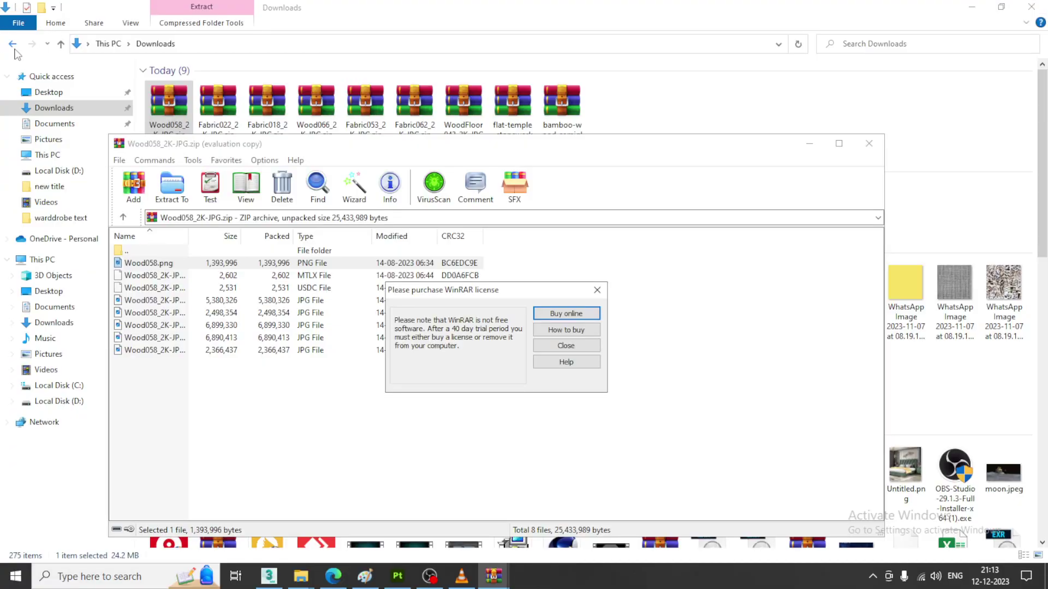
{"action": "left_click", "coordinate": [566, 345]}
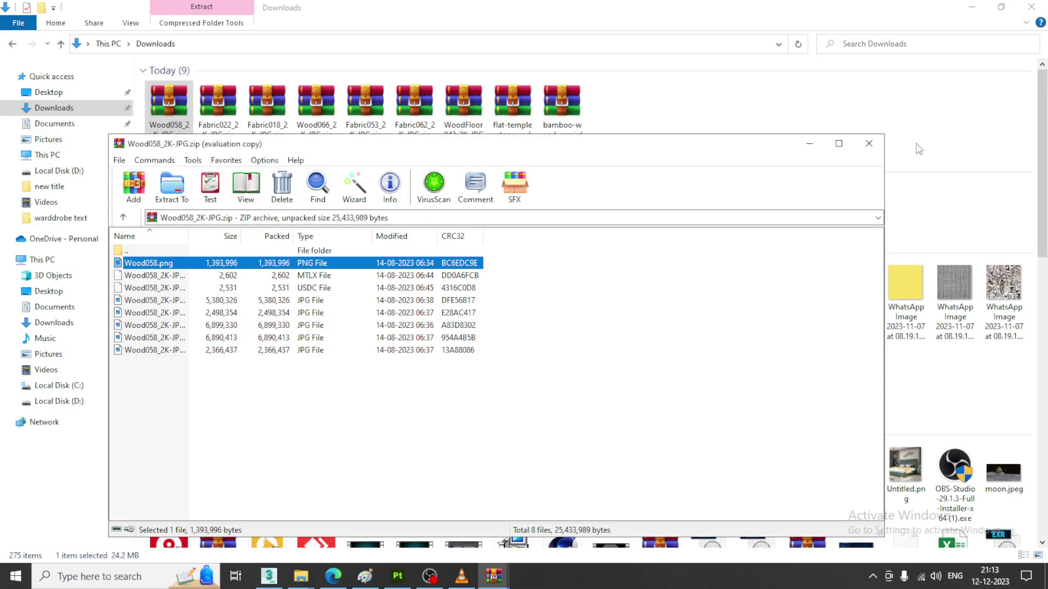
{"action": "left_click", "coordinate": [869, 144]}
Copy Wood058_2K-JPG.zip from Downloads into the wood2 folder and extract its contents there.
{"action": "right_click", "coordinate": [180, 114]}
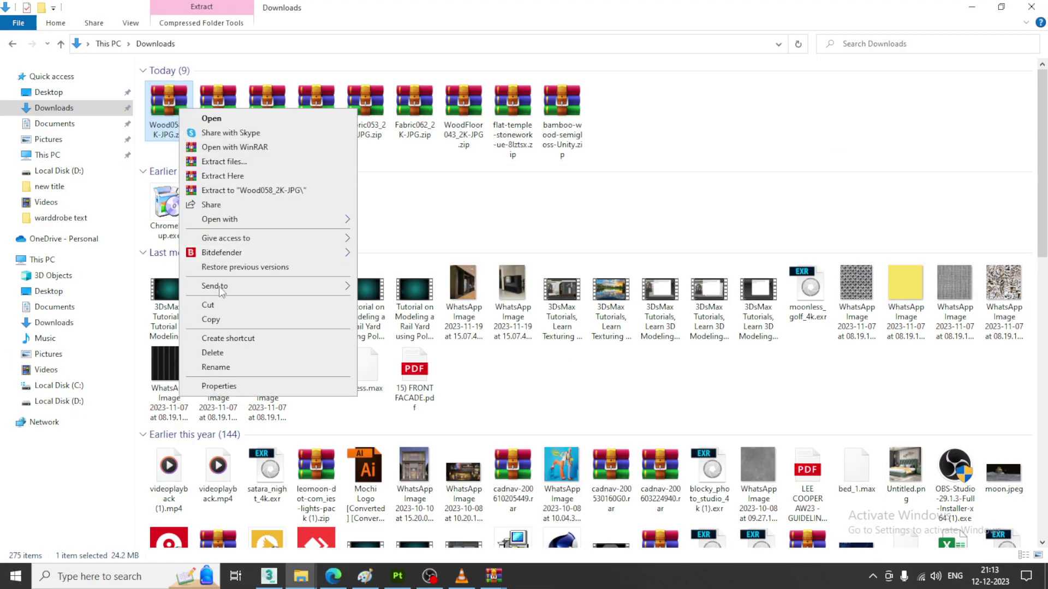
{"action": "left_click", "coordinate": [52, 244]}
{"action": "left_click", "coordinate": [61, 218]}
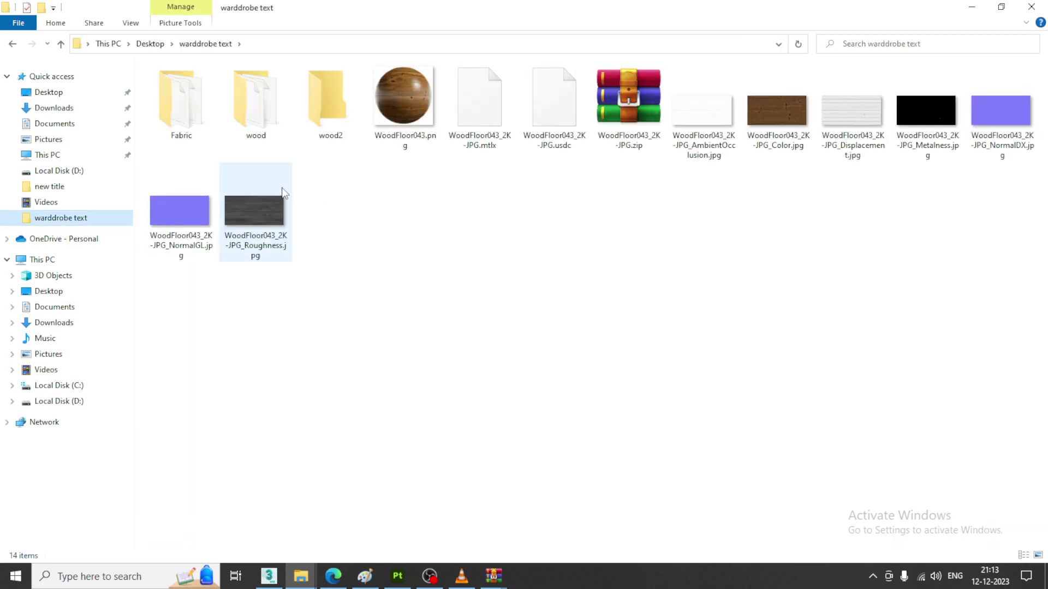
{"action": "double_click", "coordinate": [344, 110]}
{"action": "key", "text": "ctrl+v"}
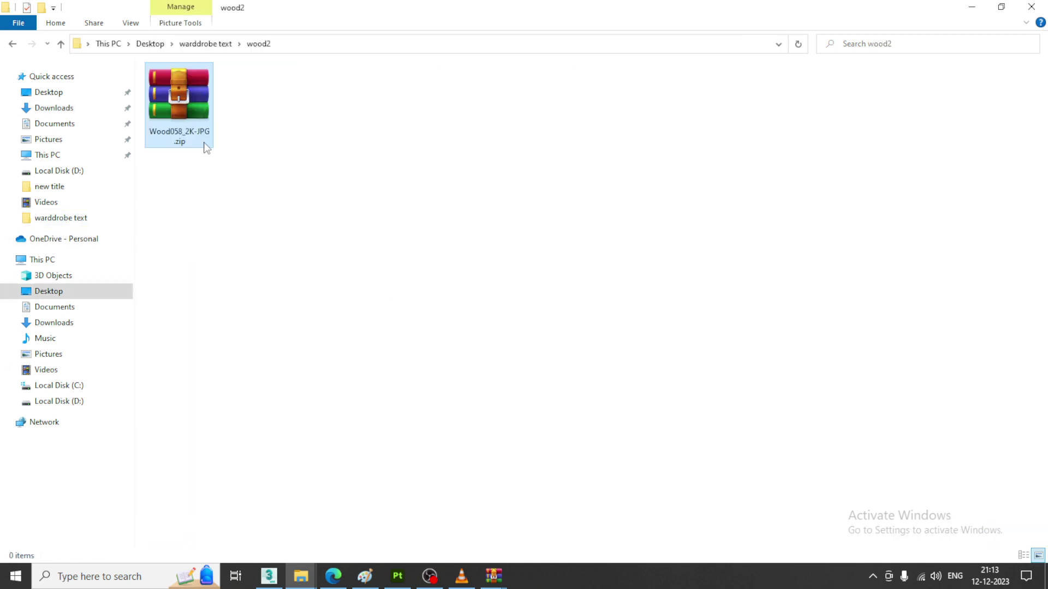
{"action": "right_click", "coordinate": [198, 93]}
{"action": "left_click", "coordinate": [240, 159]}
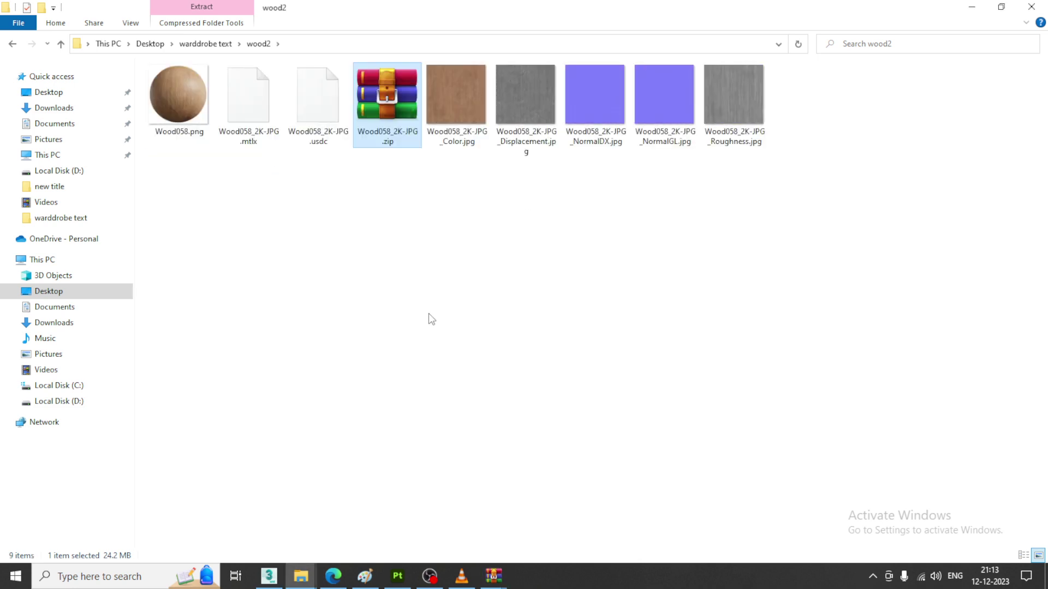
Switch to 3ds Max and add a new VRayMtl below the fabric material in the Slate Material Editor, showing its parameters.
{"action": "left_click", "coordinate": [269, 575]}
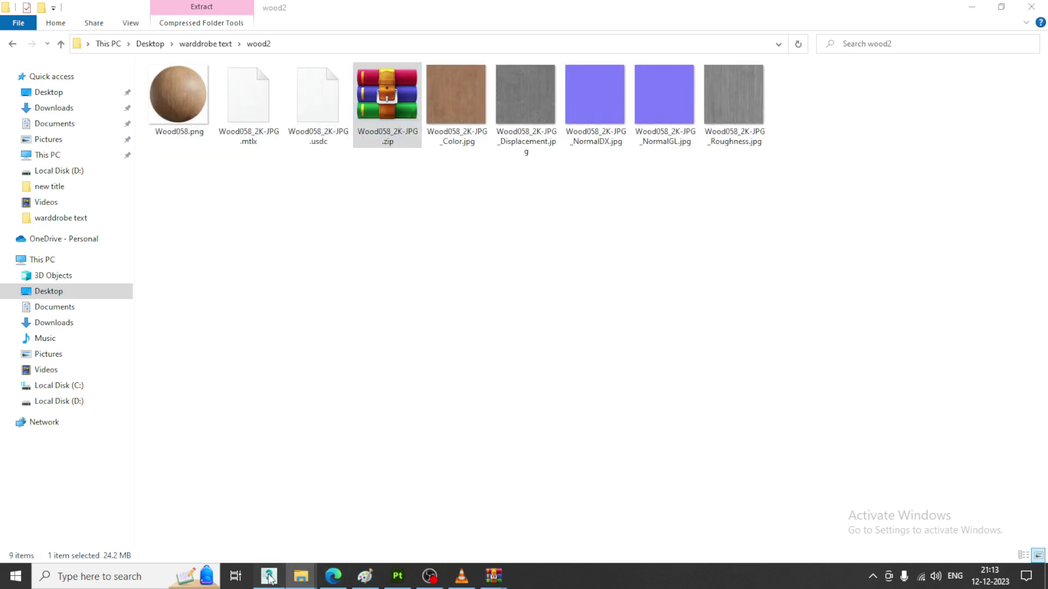
{"action": "key", "text": "m"}
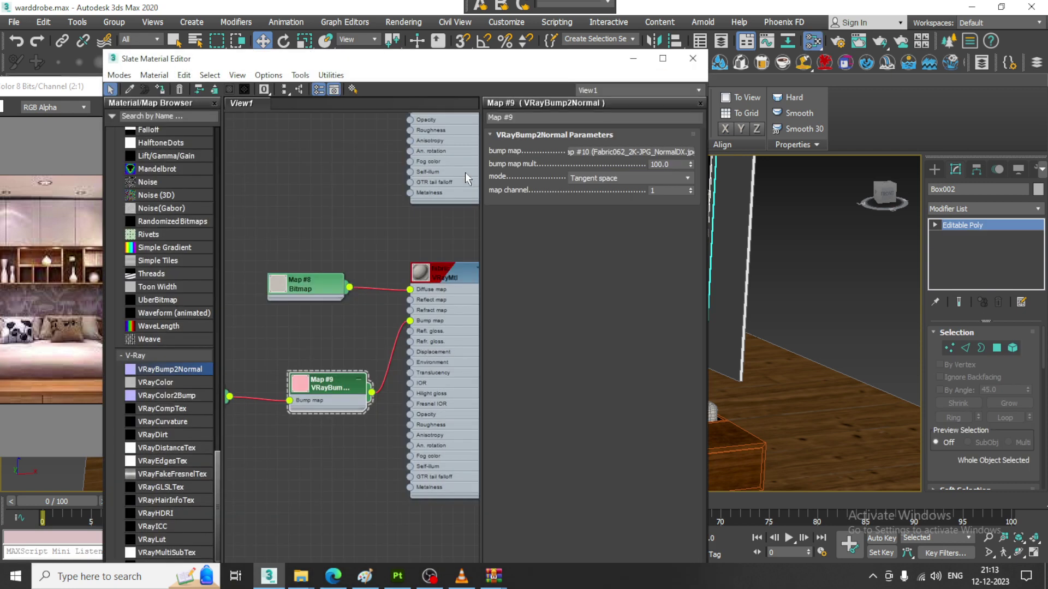
{"action": "middle_click_drag", "start_coordinate": [382, 546], "coordinate": [355, 327]}
{"action": "left_click_drag", "start_coordinate": [217, 483], "coordinate": [227, 224]}
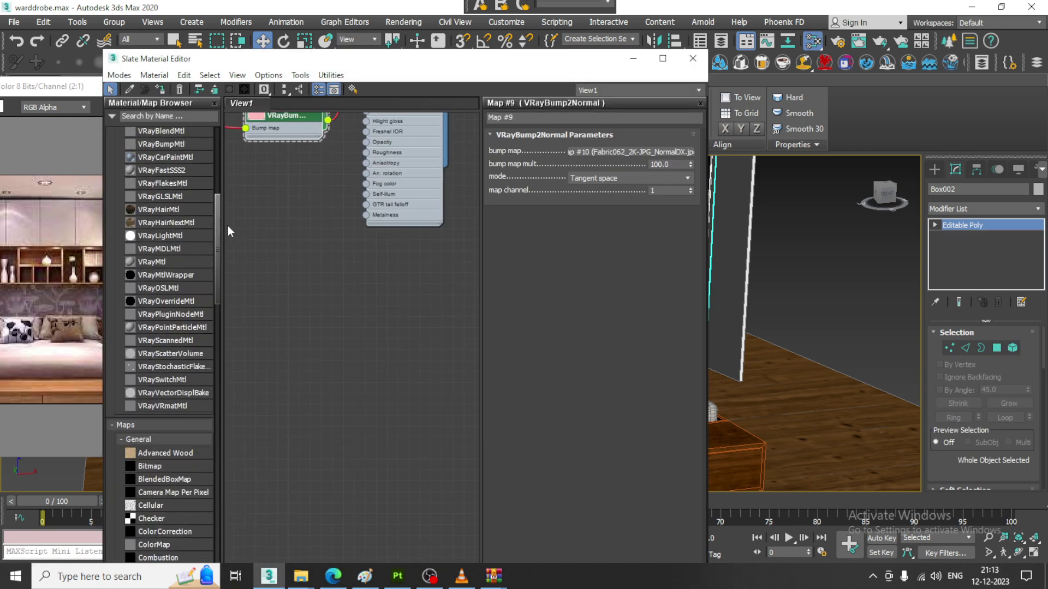
{"action": "left_click_drag", "start_coordinate": [171, 258], "coordinate": [348, 295]}
{"action": "double_click", "coordinate": [349, 296]}
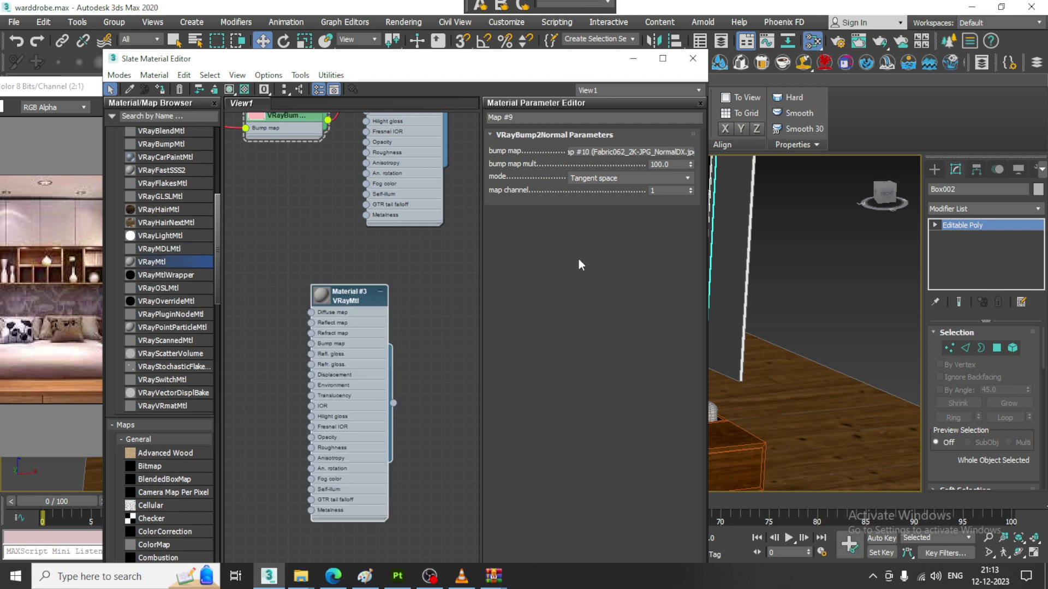
Load Wood058_2K-JPG_Color.jpg from the wood2 folder as the new material's diffuse bitmap and assign the material to the wardrobe body.
{"action": "left_click", "coordinate": [583, 152]}
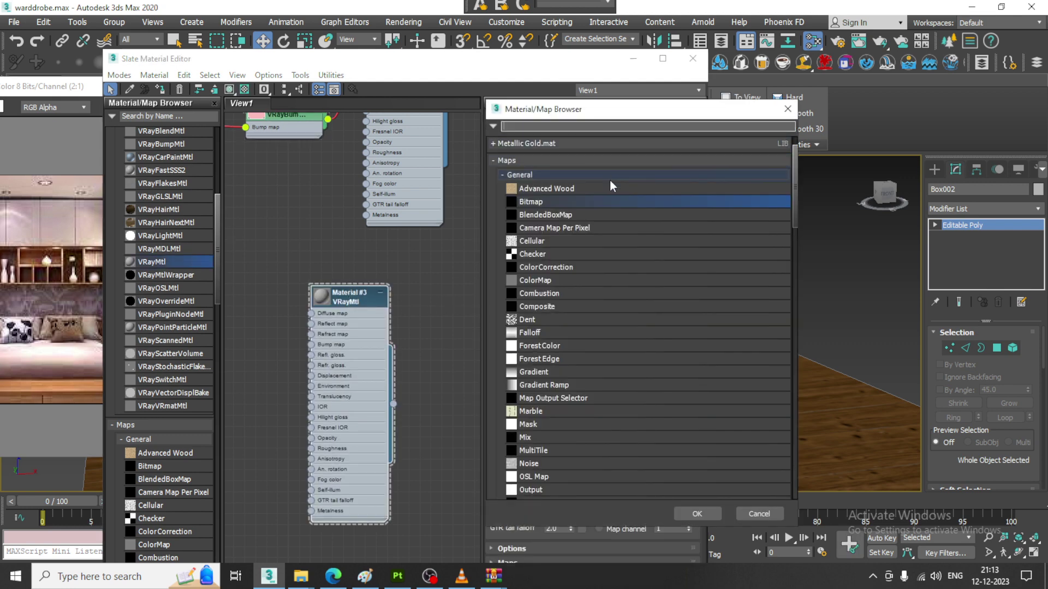
{"action": "double_click", "coordinate": [557, 199]}
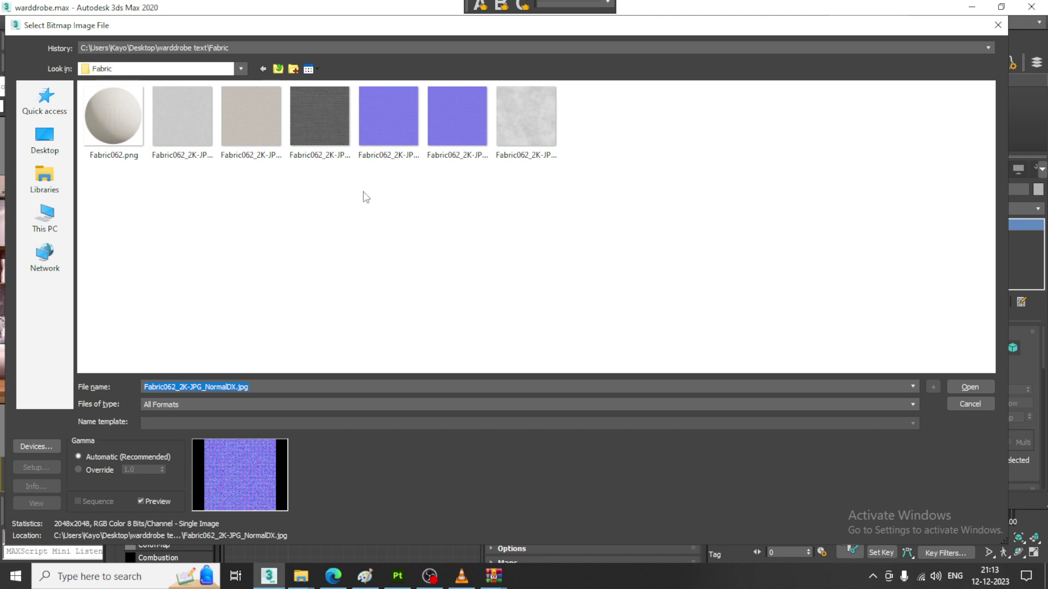
{"action": "left_click", "coordinate": [277, 69]}
{"action": "double_click", "coordinate": [251, 117]}
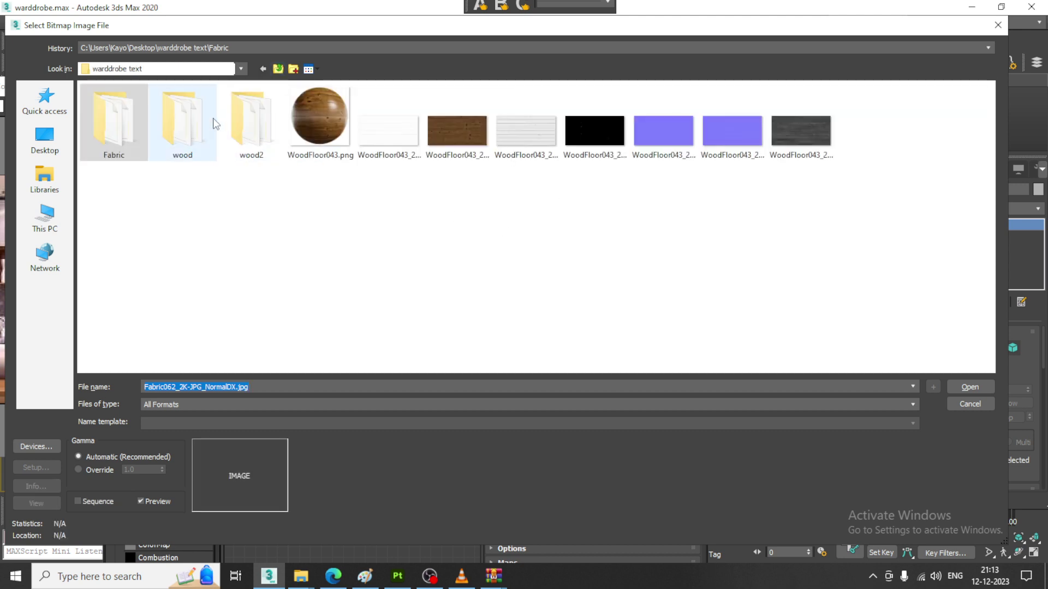
{"action": "double_click", "coordinate": [182, 126]}
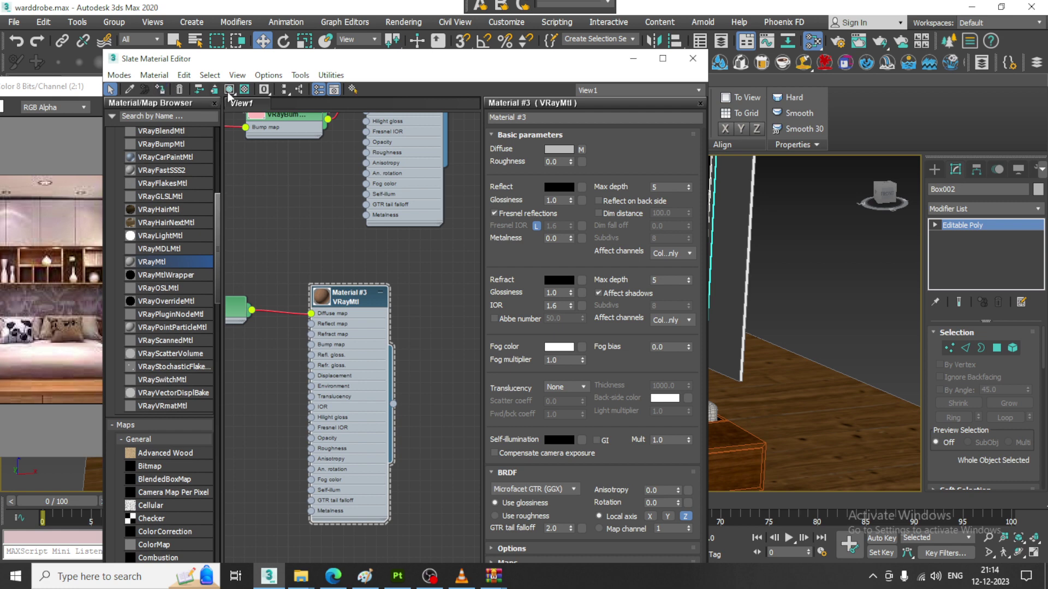
{"action": "left_click", "coordinate": [633, 58]}
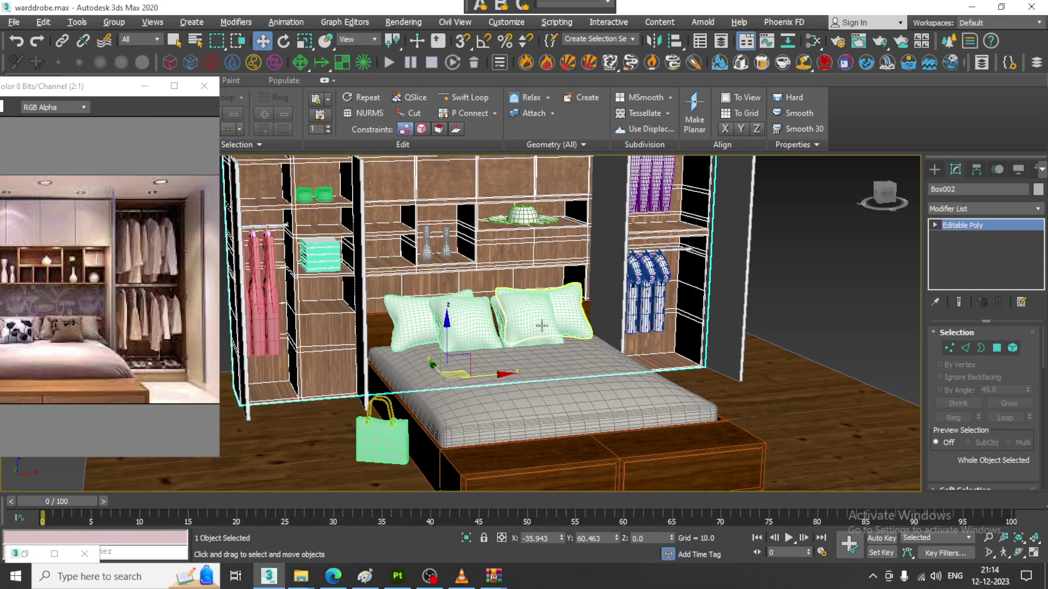
{"action": "scroll", "coordinate": [541, 325], "scroll_direction": "down", "scroll_amount": 5}
{"action": "middle_click_drag", "start_coordinate": [542, 326], "coordinate": [654, 306], "text": "alt"}
{"action": "scroll", "coordinate": [728, 277], "scroll_direction": "up", "scroll_amount": 3}
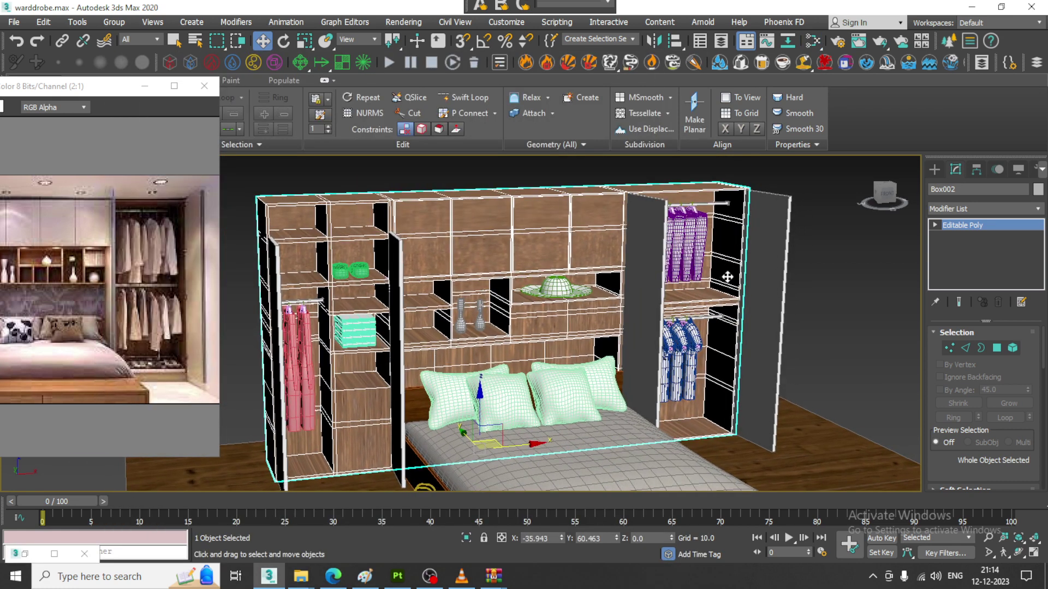
{"action": "left_click", "coordinate": [978, 210]}
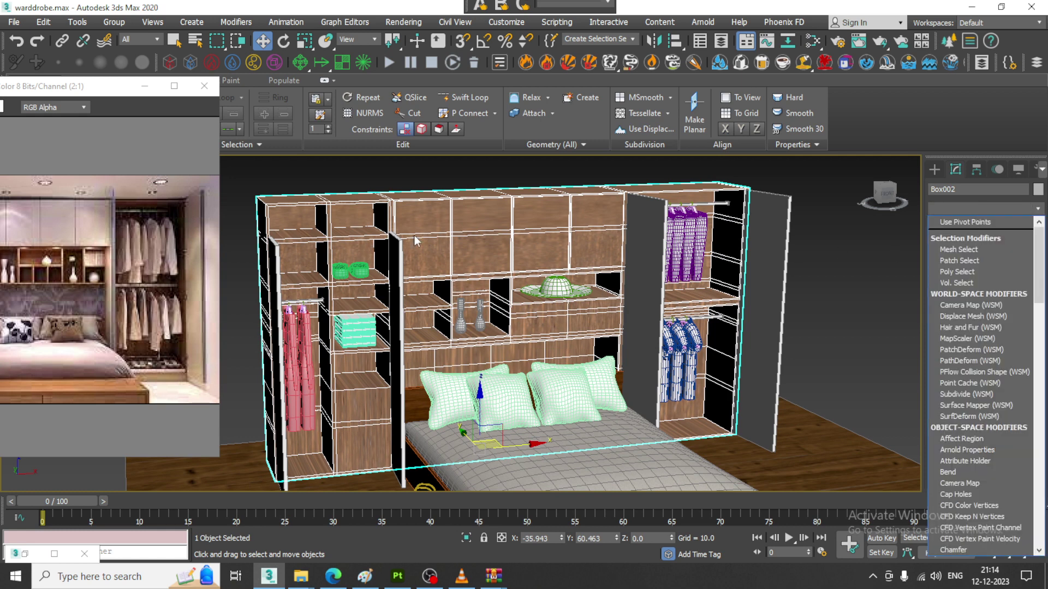
{"action": "left_click", "coordinate": [442, 221]}
Set the U and V tiling of the wardrobe material's wood color bitmap to 2.
{"action": "key", "text": "m"}
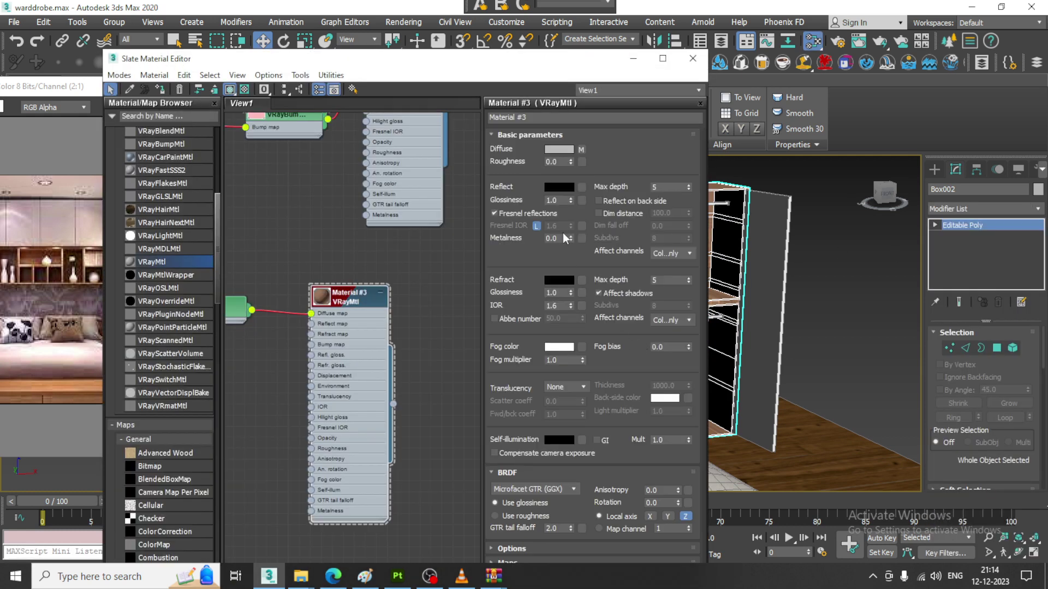
{"action": "left_click", "coordinate": [581, 150]}
{"action": "left_click_drag", "start_coordinate": [433, 64], "coordinate": [218, 68]}
{"action": "double_click", "coordinate": [373, 202]}
{"action": "type", "text": "2"}
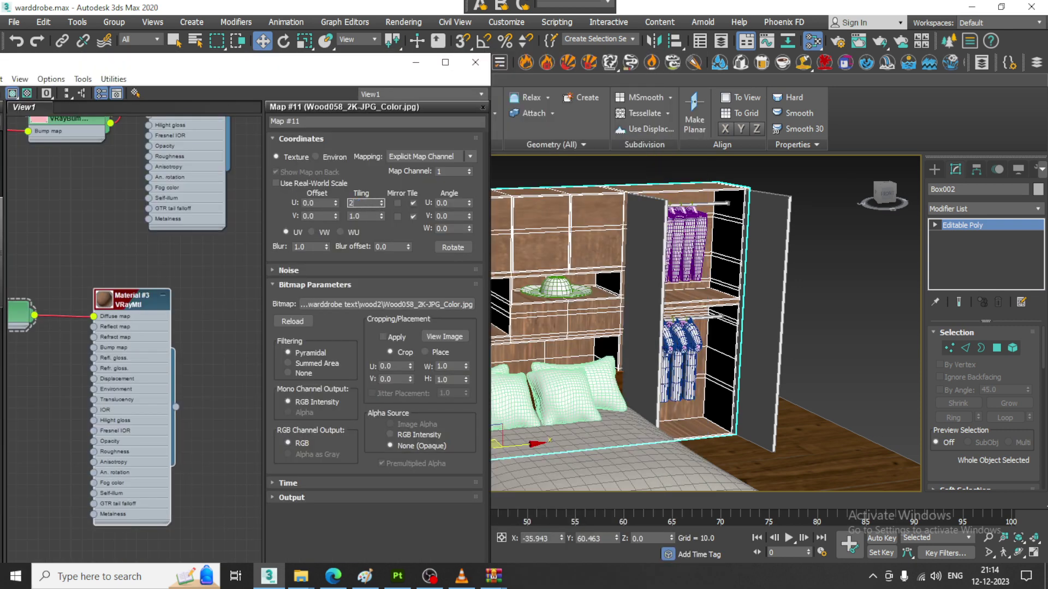
{"action": "key", "text": "Tab"}
{"action": "type", "text": "2"}
{"action": "key", "text": "Return"}
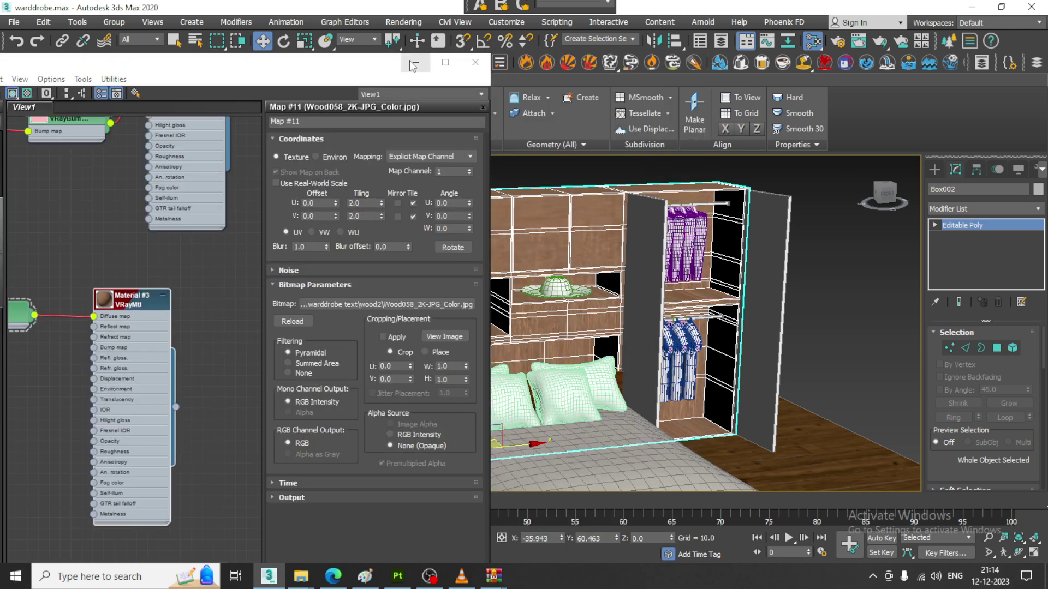
{"action": "left_click", "coordinate": [416, 62]}
{"action": "scroll", "coordinate": [568, 284], "scroll_direction": "up", "scroll_amount": 4}
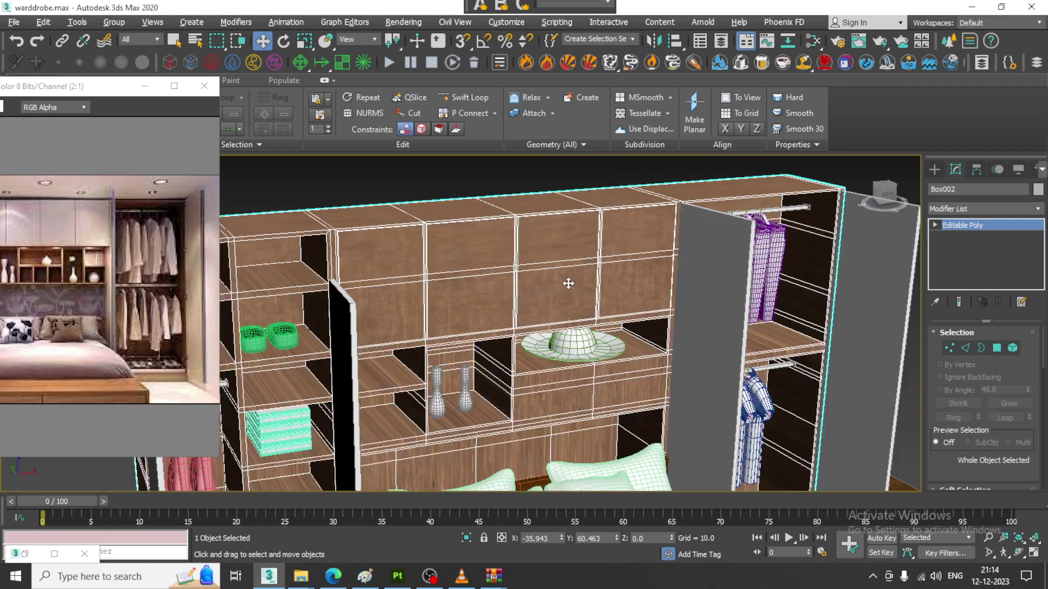
Add a UVW Map modifier to the wardrobe body and set its mapping to Box.
{"action": "left_click", "coordinate": [979, 207]}
{"action": "key", "text": "u"}
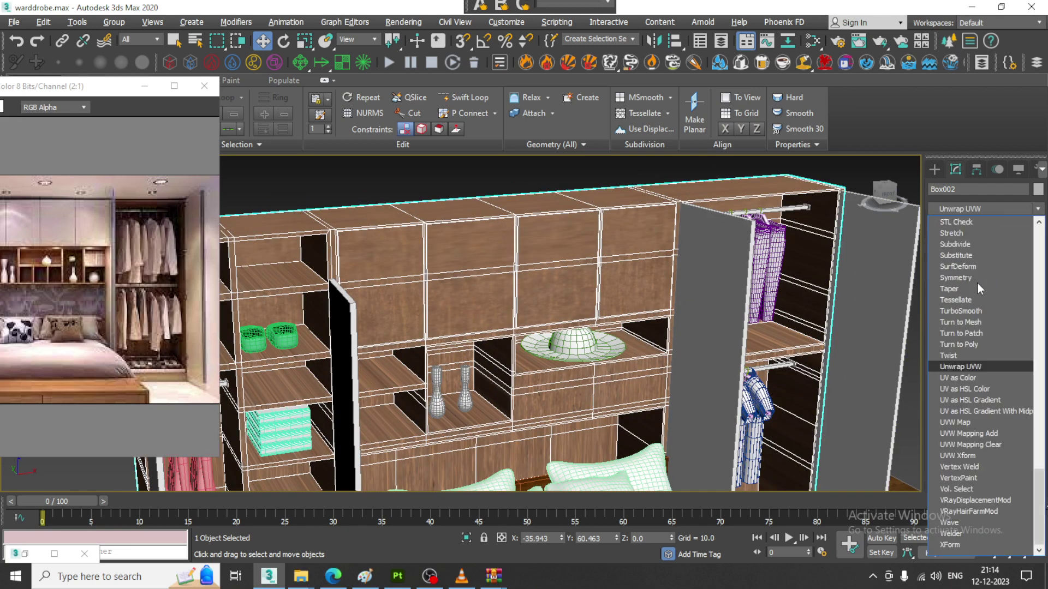
{"action": "left_click", "coordinate": [967, 421]}
{"action": "left_click", "coordinate": [956, 407]}
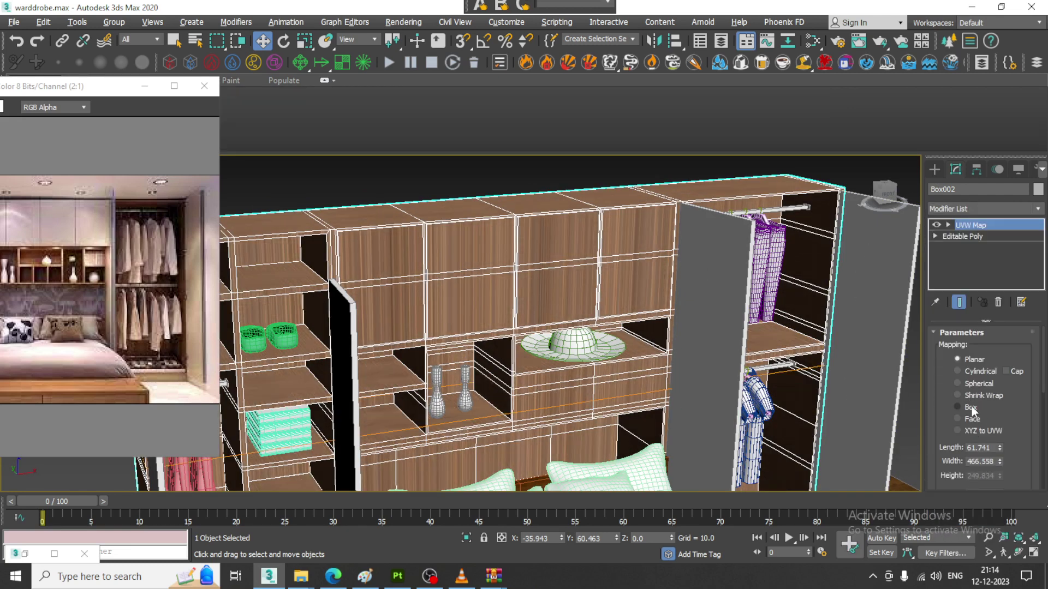
{"action": "scroll", "coordinate": [718, 273], "scroll_direction": "up", "scroll_amount": 1}
{"action": "middle_click_drag", "start_coordinate": [709, 278], "coordinate": [718, 224]}
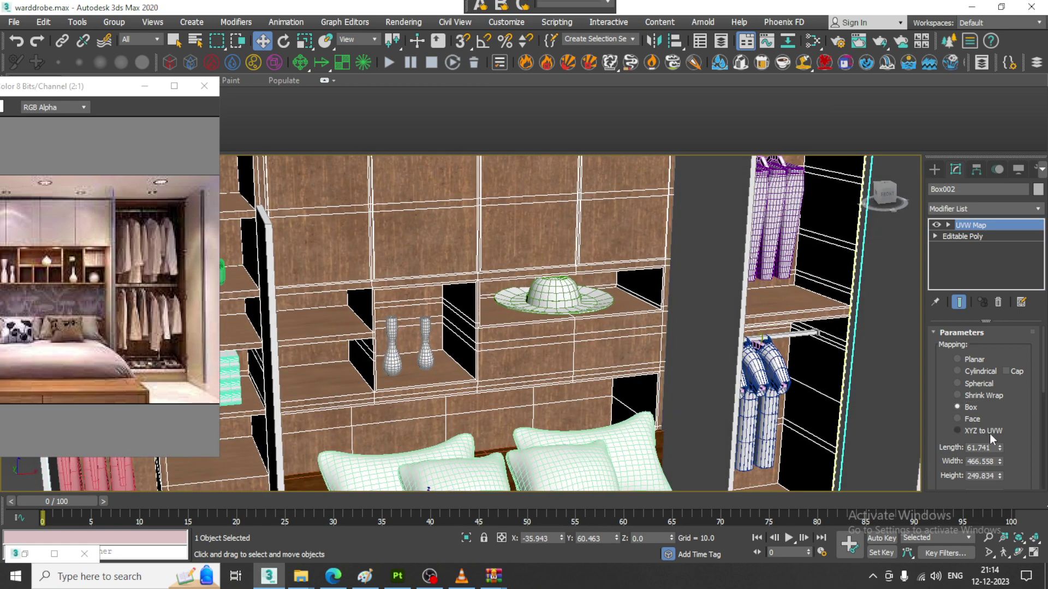
Reduce the height of the wardrobe's box mapping to about 157.4.
{"action": "scroll", "coordinate": [999, 429], "scroll_direction": "down", "scroll_amount": 2}
{"action": "left_click_drag", "start_coordinate": [999, 425], "coordinate": [1007, 448]}
{"action": "scroll", "coordinate": [620, 334], "scroll_direction": "up", "scroll_amount": 5}
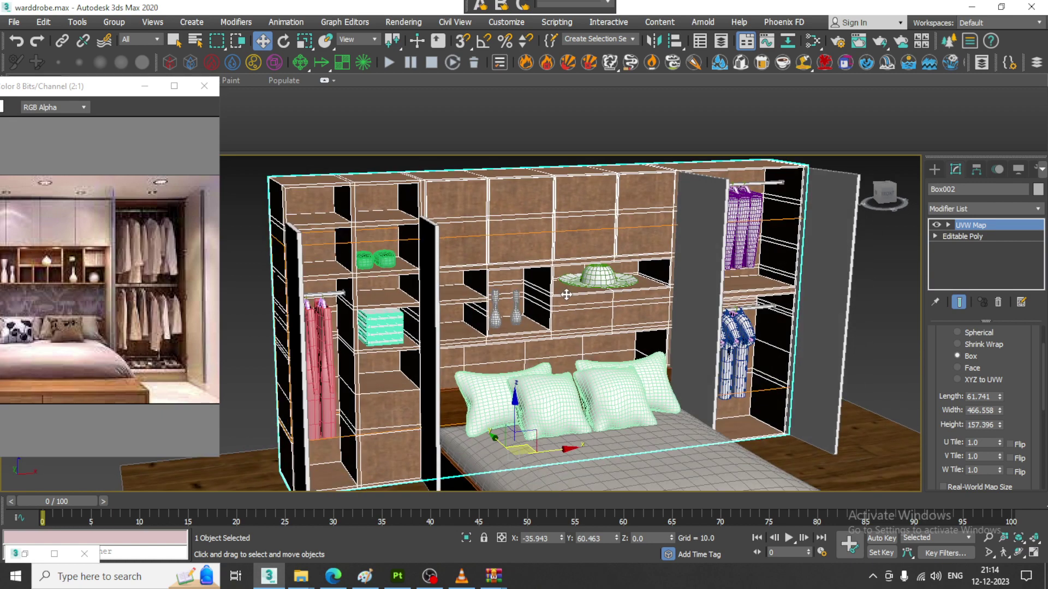
Connect a VRayBump2Normal map to the wardrobe material's bump slot and load Wood058_2K-JPG_NormalDX.jpg as its bump bitmap.
{"action": "key", "text": "m"}
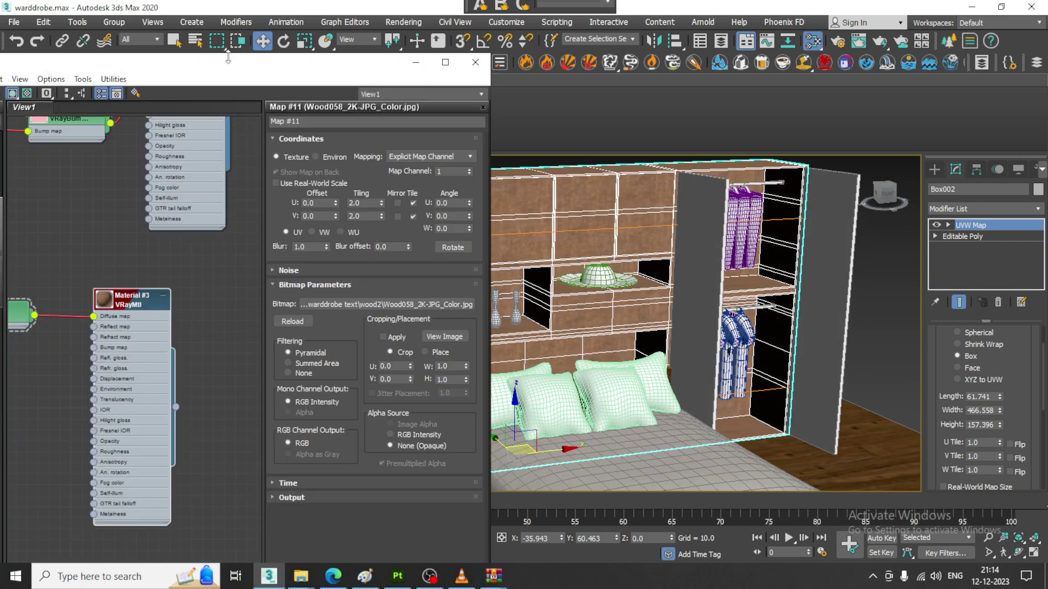
{"action": "left_click_drag", "start_coordinate": [228, 57], "coordinate": [527, 20]}
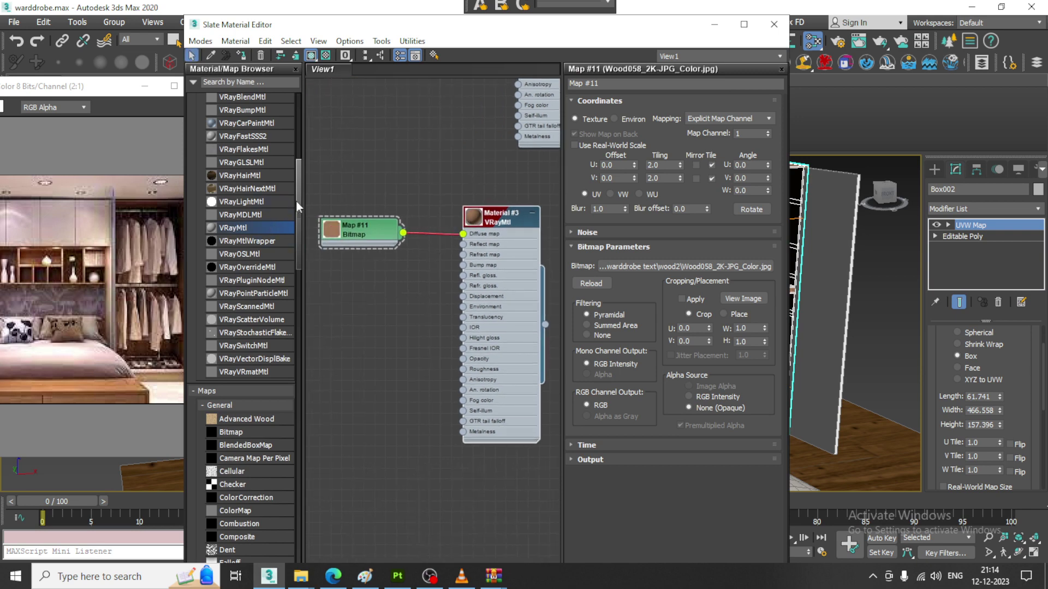
{"action": "left_click_drag", "start_coordinate": [296, 201], "coordinate": [475, 267]}
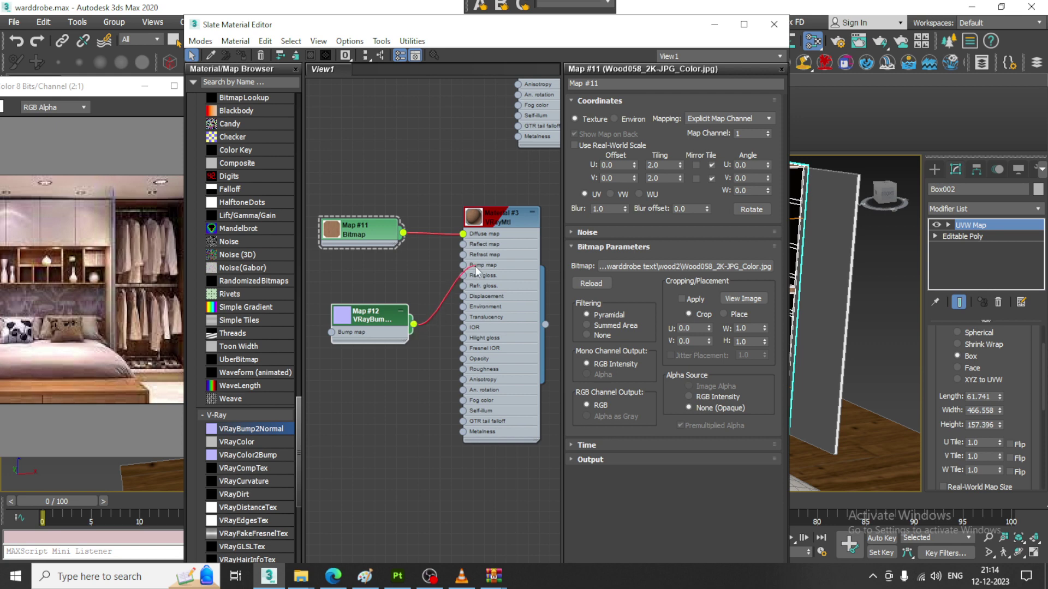
{"action": "double_click", "coordinate": [374, 317]}
{"action": "left_click", "coordinate": [706, 122]}
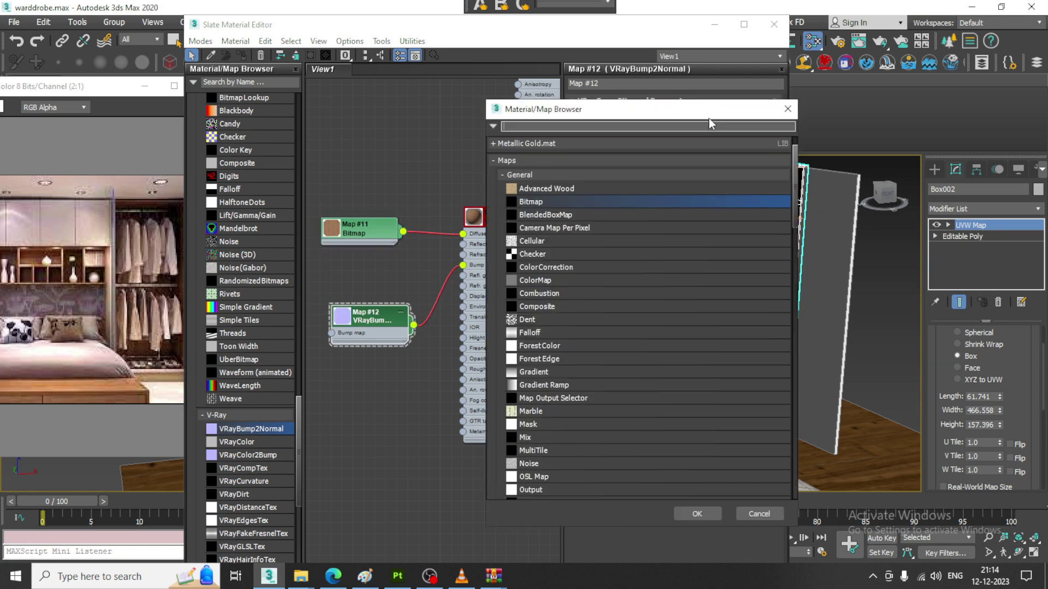
{"action": "double_click", "coordinate": [532, 202]}
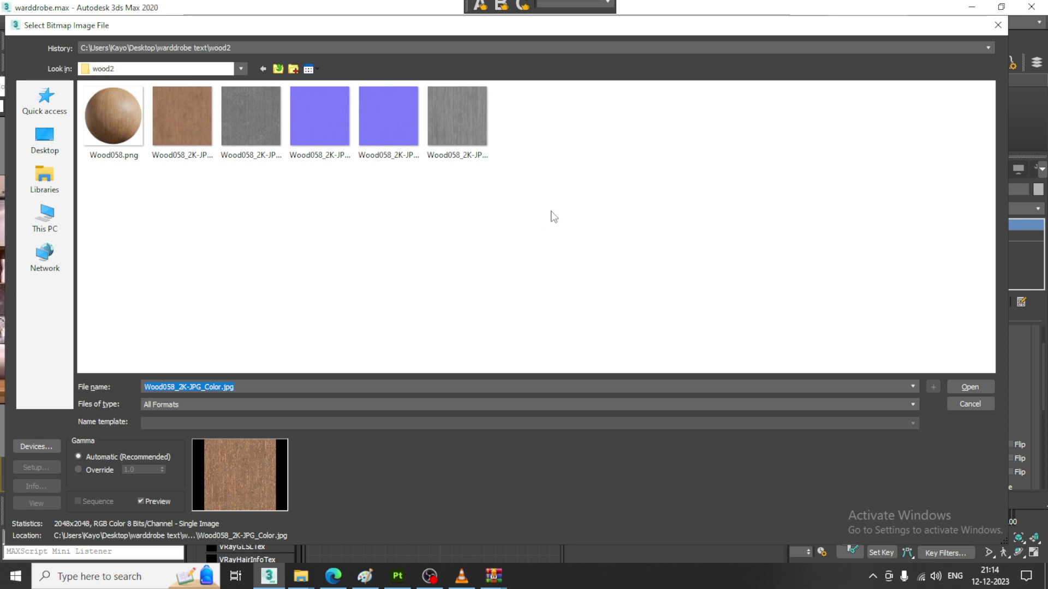
{"action": "double_click", "coordinate": [335, 119]}
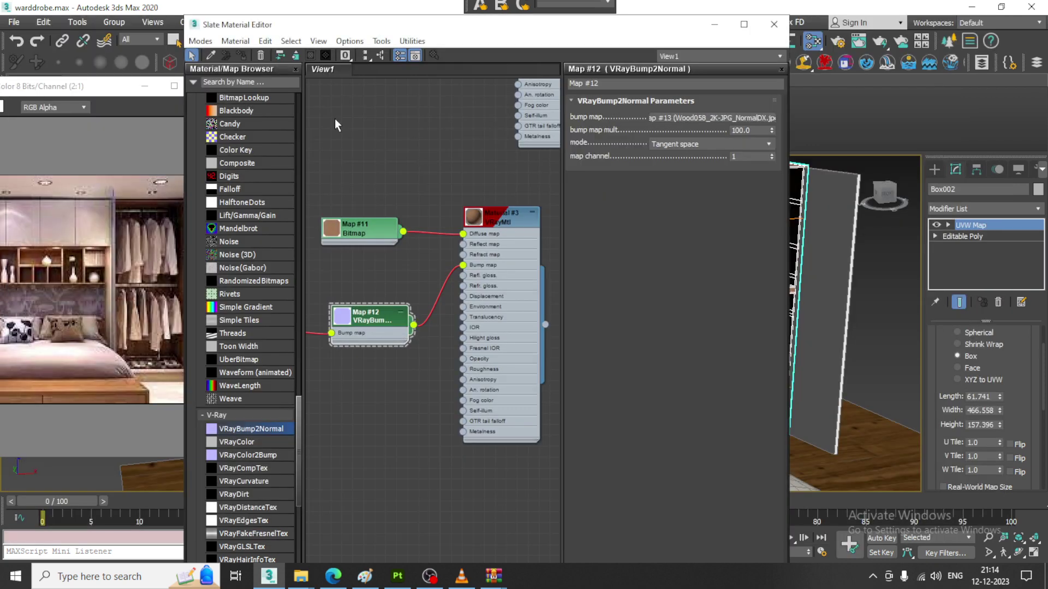
{"action": "left_click", "coordinate": [714, 24]}
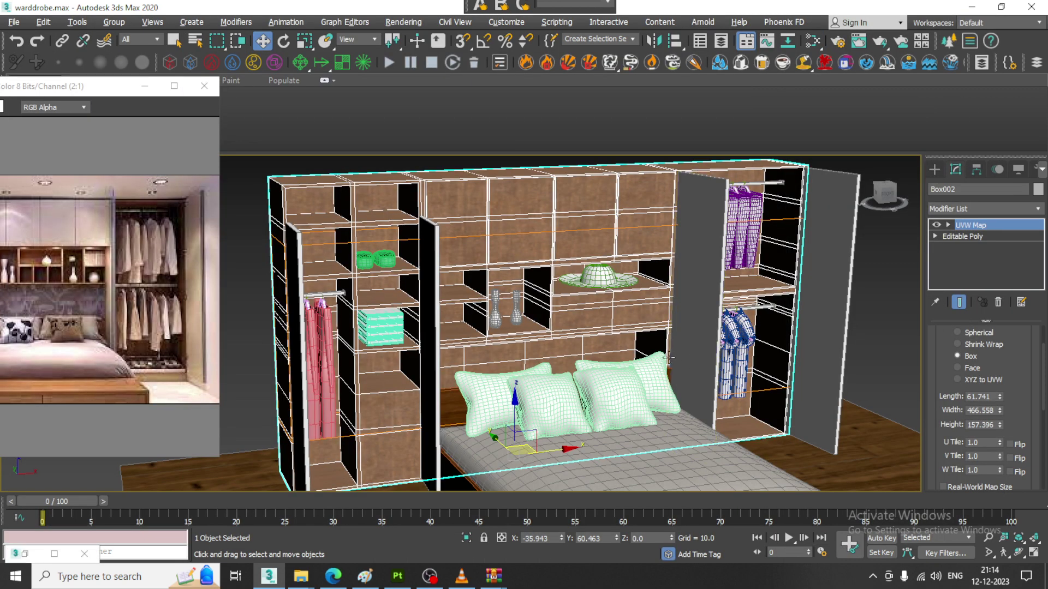
Frame the whole wardrobe and bed, and set the V-Ray image sampler type to Bucket in the render settings.
{"action": "mouse_move", "coordinate": [677, 327]}
{"action": "middle_mouse_down"}
{"action": "mouse_move", "coordinate": [693, 338]}
{"action": "mouse_move", "coordinate": [664, 343]}
{"action": "middle_mouse_up"}
{"action": "scroll", "coordinate": [664, 343], "scroll_direction": "down", "scroll_amount": 2}
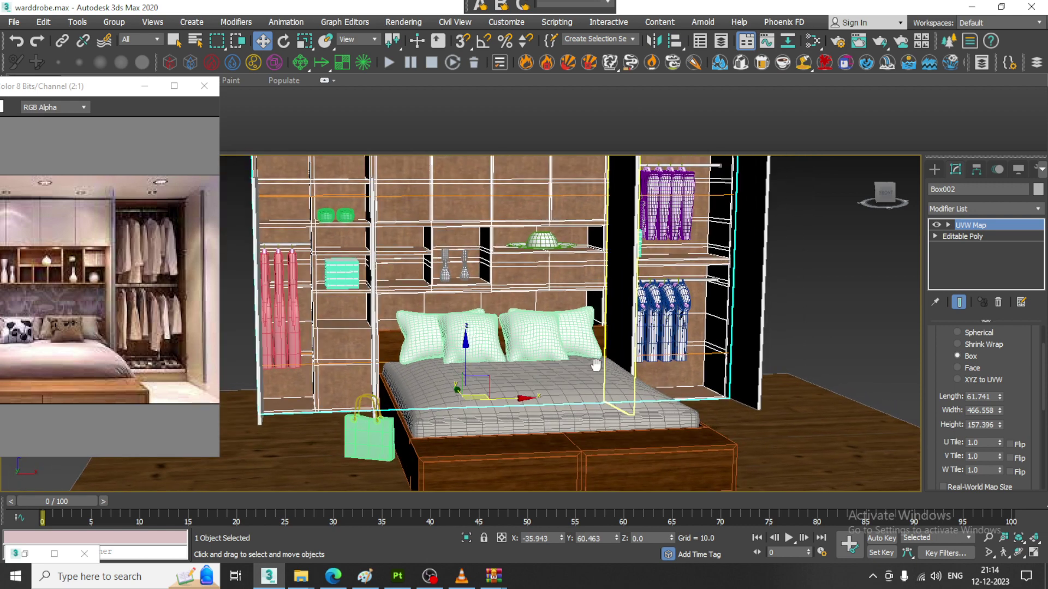
{"action": "scroll", "coordinate": [590, 366], "scroll_direction": "up", "scroll_amount": 1}
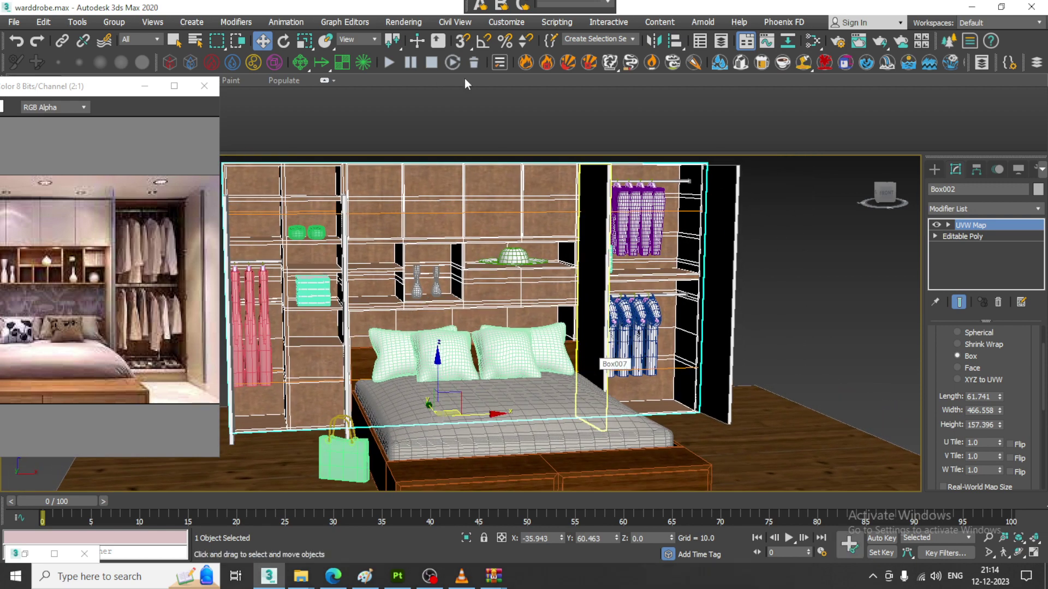
{"action": "left_click", "coordinate": [403, 22]}
{"action": "left_click", "coordinate": [461, 93]}
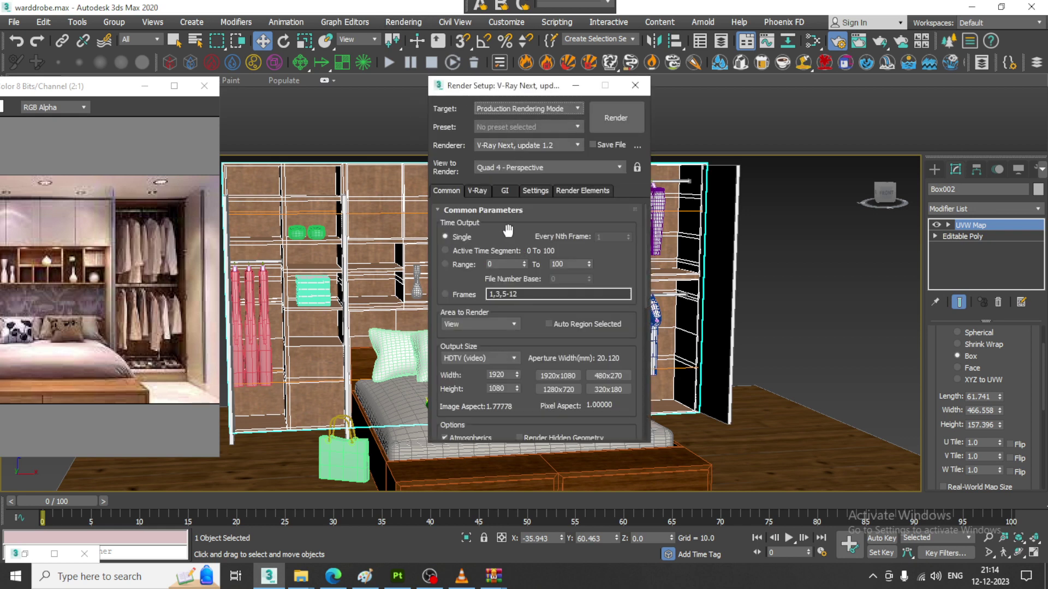
{"action": "left_click", "coordinate": [477, 191]}
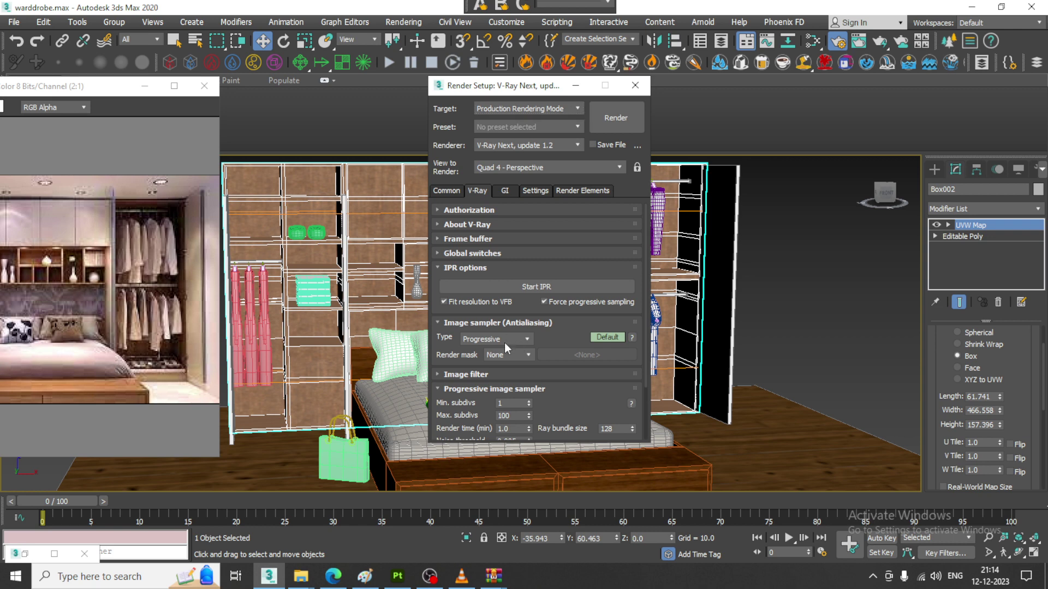
{"action": "left_click", "coordinate": [472, 351]}
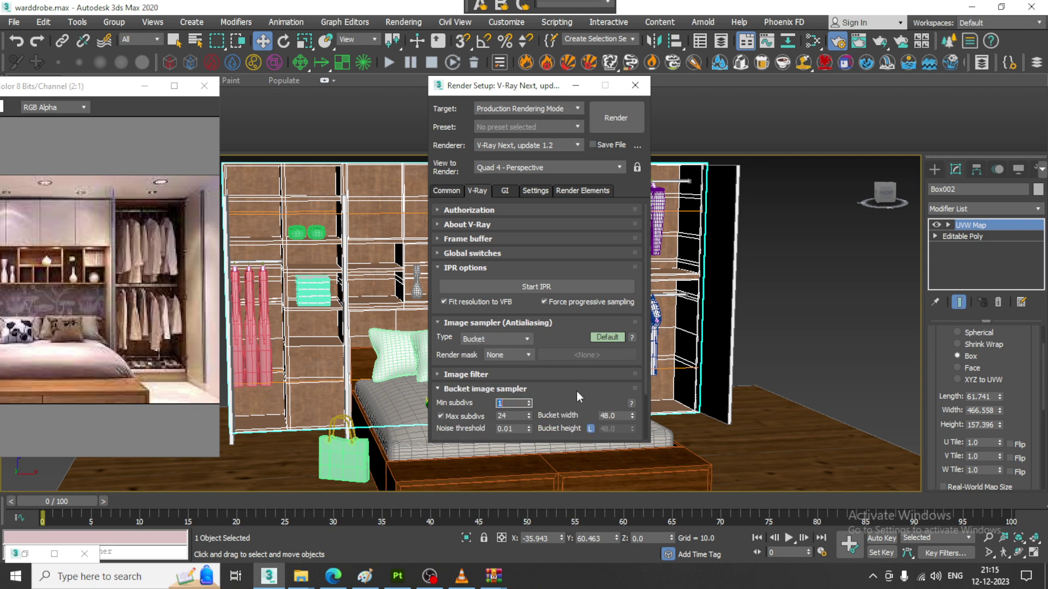
Enable the V-Ray GI environment and run a test render of the perspective view.
{"action": "scroll", "coordinate": [507, 376], "scroll_direction": "down", "scroll_amount": 2}
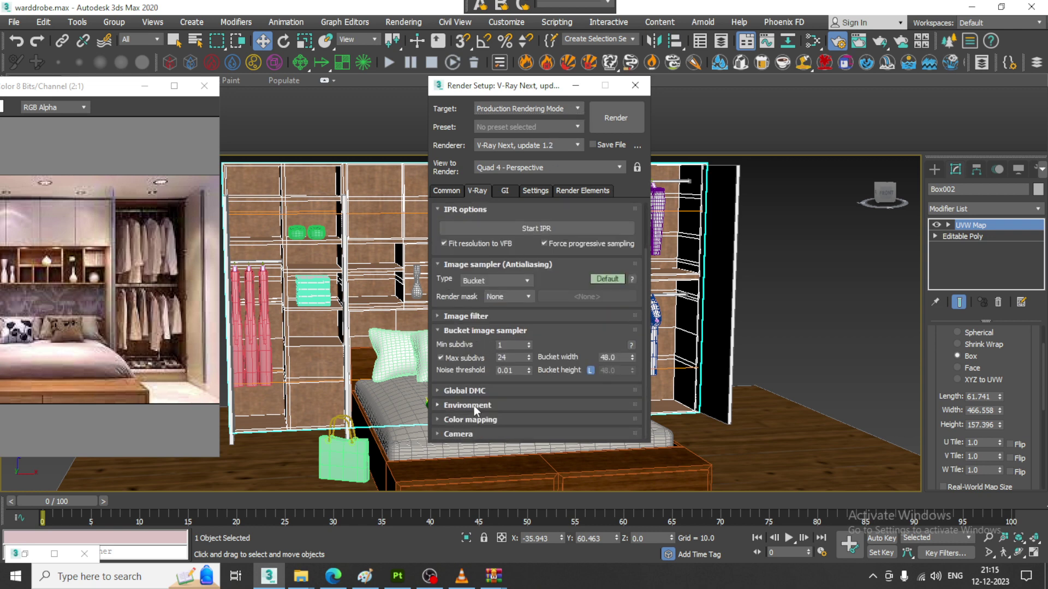
{"action": "left_click", "coordinate": [469, 404]}
{"action": "left_click", "coordinate": [441, 272]}
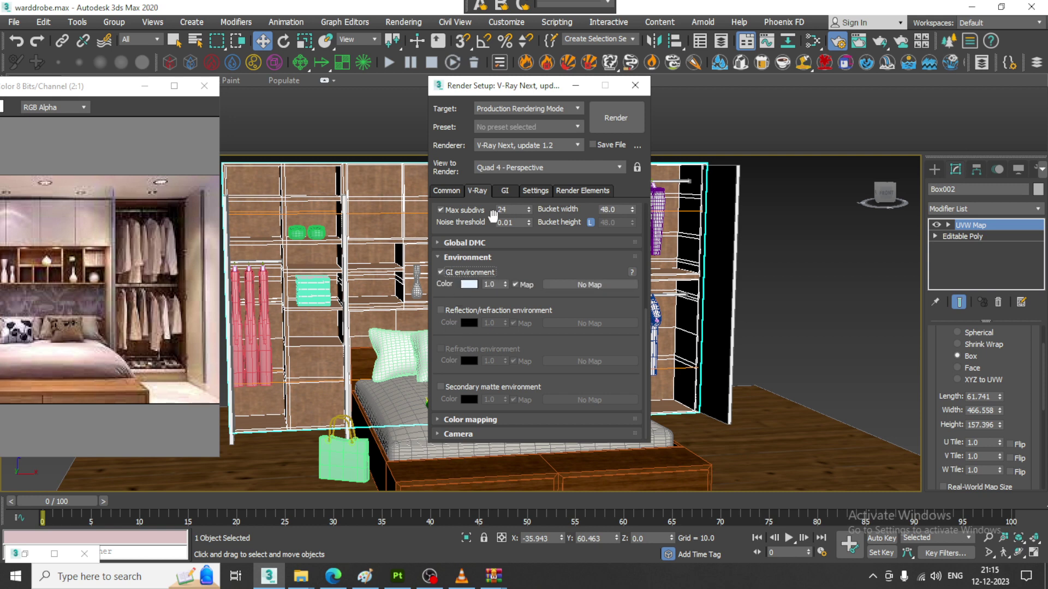
{"action": "left_click", "coordinate": [609, 120]}
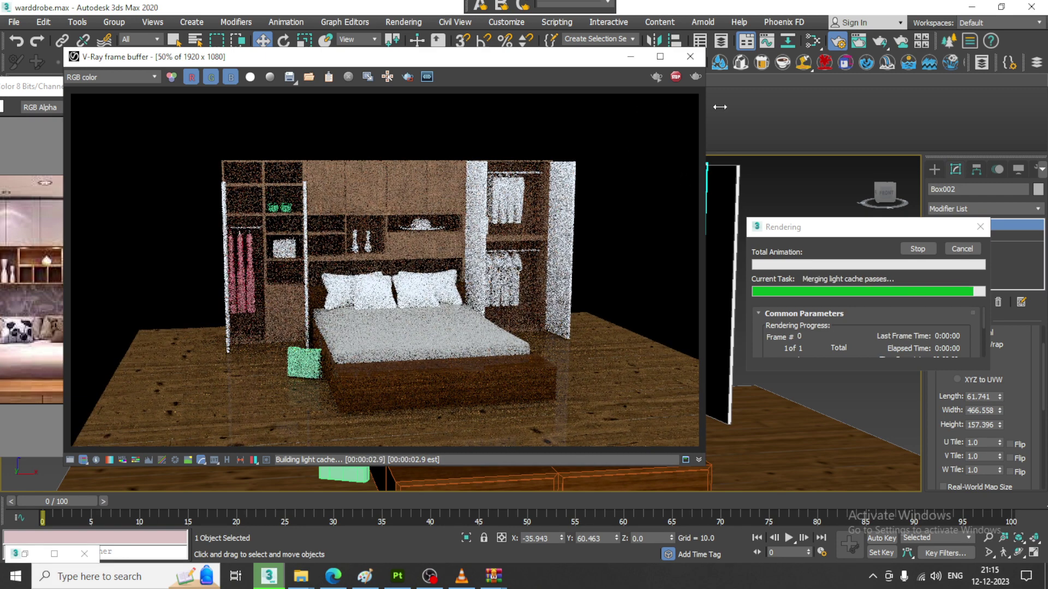
{"action": "key", "text": "F10"}
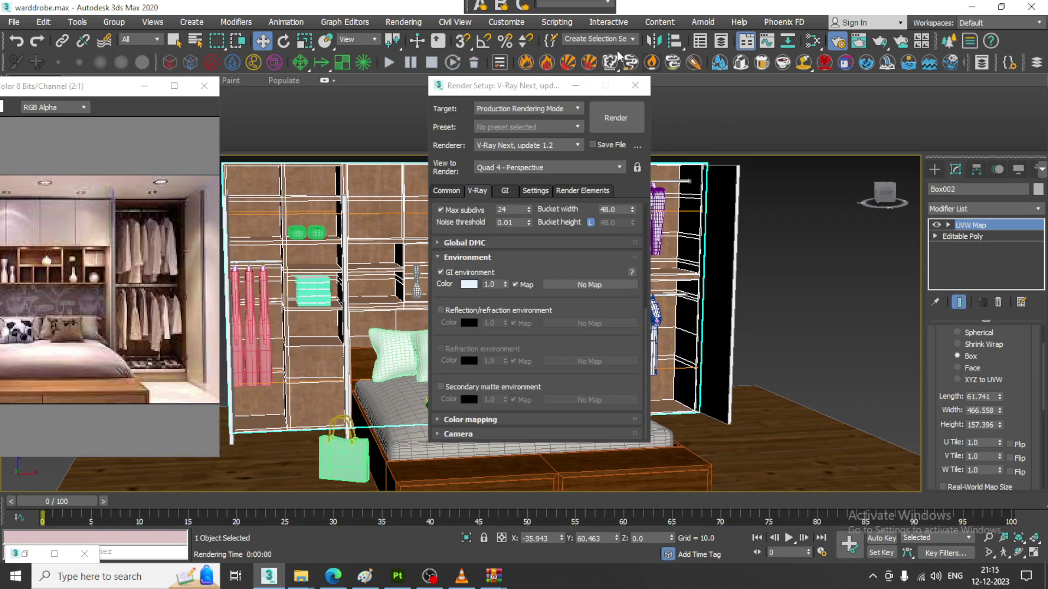
Assign a VRaySky map as the scene's environment background map.
{"action": "left_click", "coordinate": [411, 21]}
{"action": "left_click", "coordinate": [459, 190]}
{"action": "left_click", "coordinate": [859, 225]}
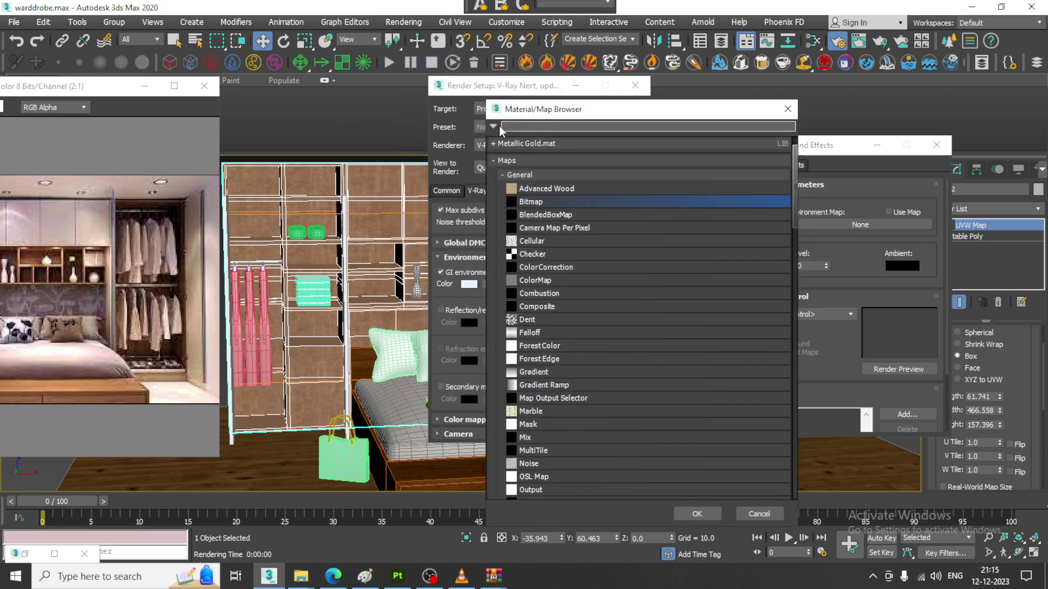
{"action": "type", "text": "vraysky"}
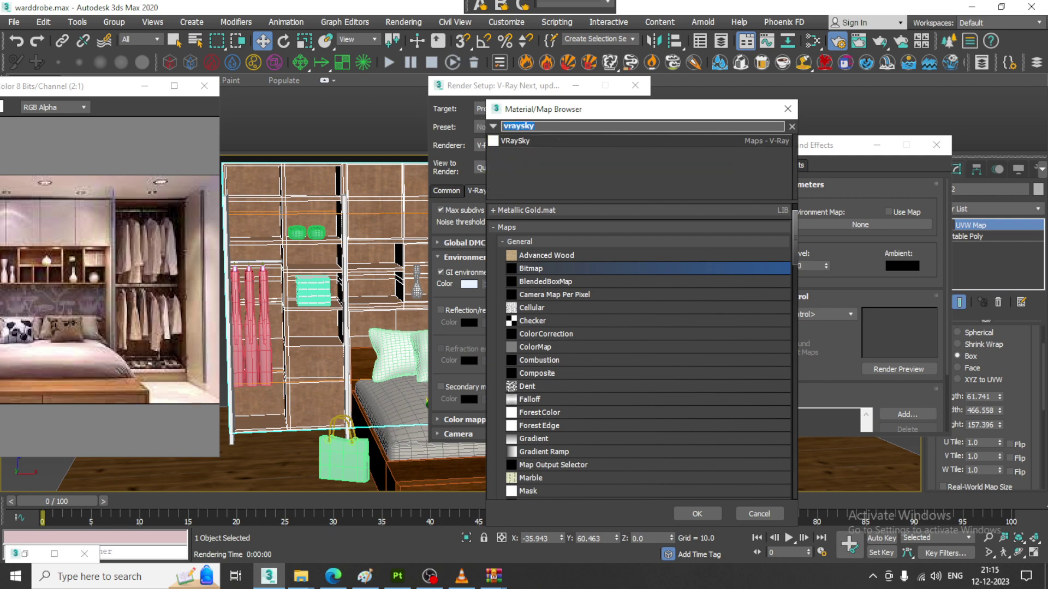
{"action": "key", "text": "Return"}
Test-render the scene with the sky environment, then close the frame buffer and minimize the environment and render settings.
{"action": "left_click", "coordinate": [617, 118]}
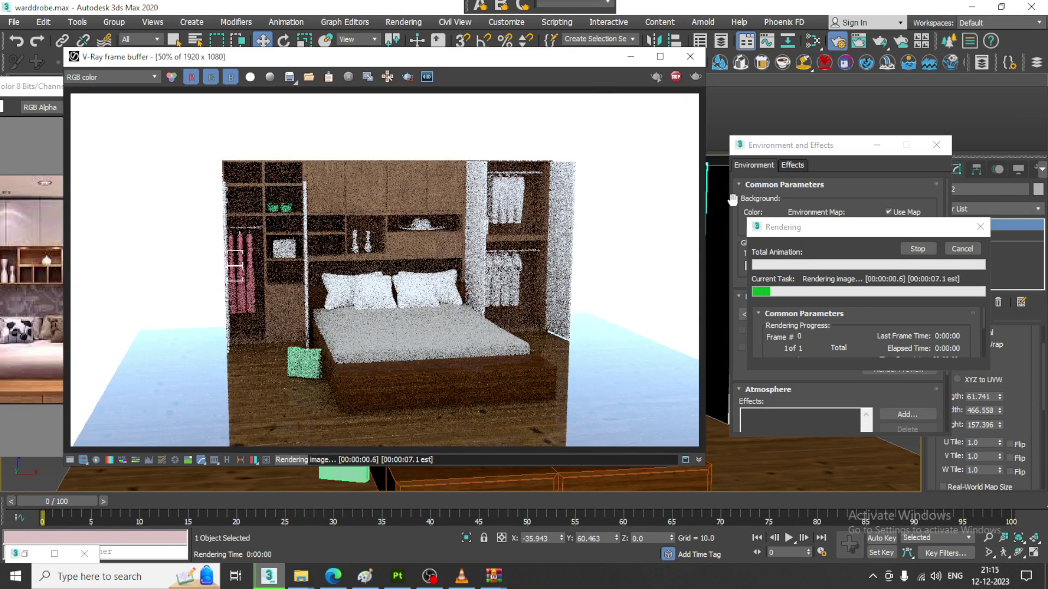
{"action": "left_click", "coordinate": [690, 56]}
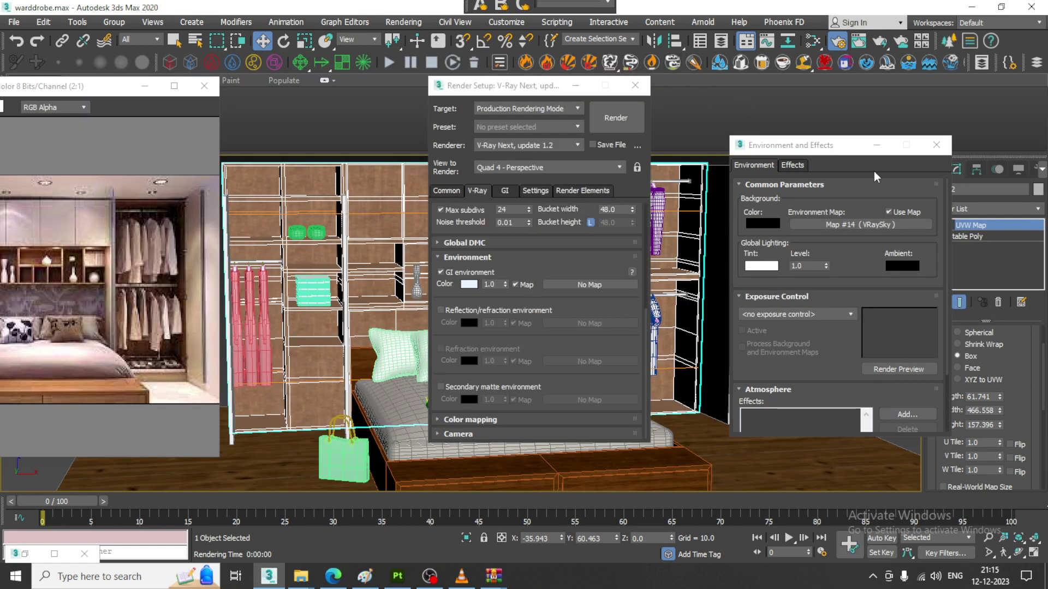
{"action": "left_click", "coordinate": [877, 145]}
{"action": "left_click", "coordinate": [575, 85]}
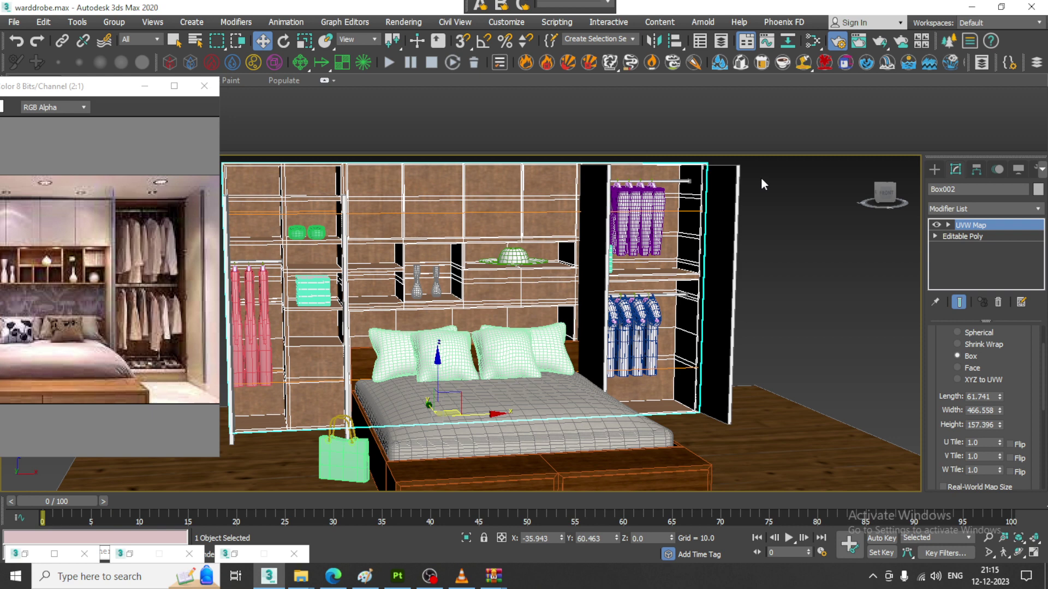
Create a box as a back wall behind the wardrobe, about 692 wide, 4.2 deep and 530 high.
{"action": "left_click", "coordinate": [934, 169]}
{"action": "left_click", "coordinate": [957, 248]}
{"action": "middle_click_drag", "start_coordinate": [518, 272], "coordinate": [571, 212], "text": "alt"}
{"action": "left_click_drag", "start_coordinate": [562, 180], "coordinate": [653, 489]}
{"action": "left_click", "coordinate": [657, 244]}
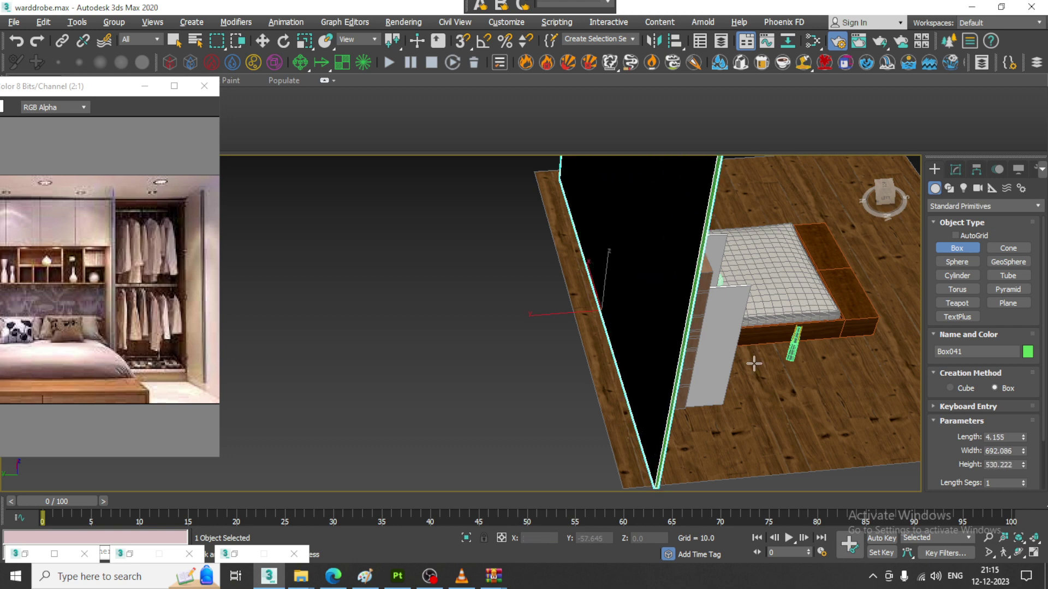
{"action": "key", "text": "shift+z"}
{"action": "key", "text": "w"}
{"action": "scroll", "coordinate": [694, 309], "scroll_direction": "down", "scroll_amount": 3}
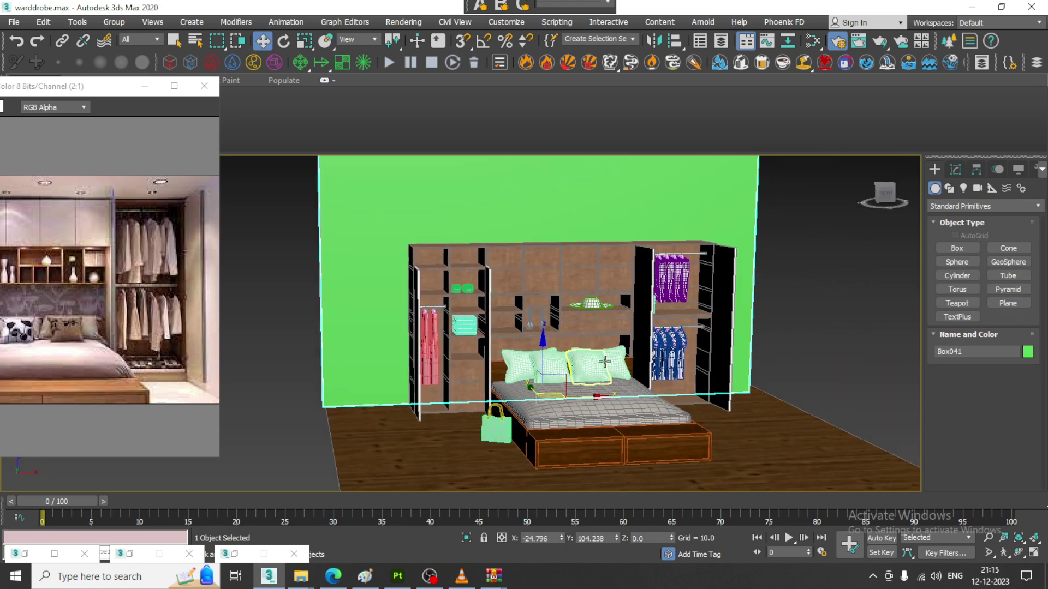
Create a new VRayMtl with default settings and assign it to the back wall.
{"action": "key", "text": "m"}
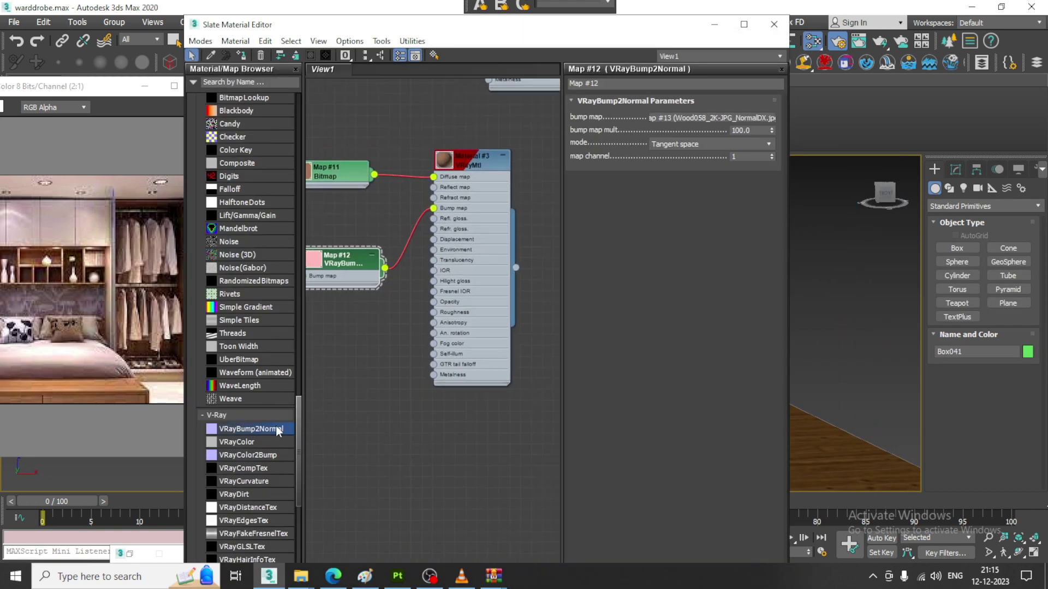
{"action": "left_click_drag", "start_coordinate": [299, 424], "coordinate": [300, 201]}
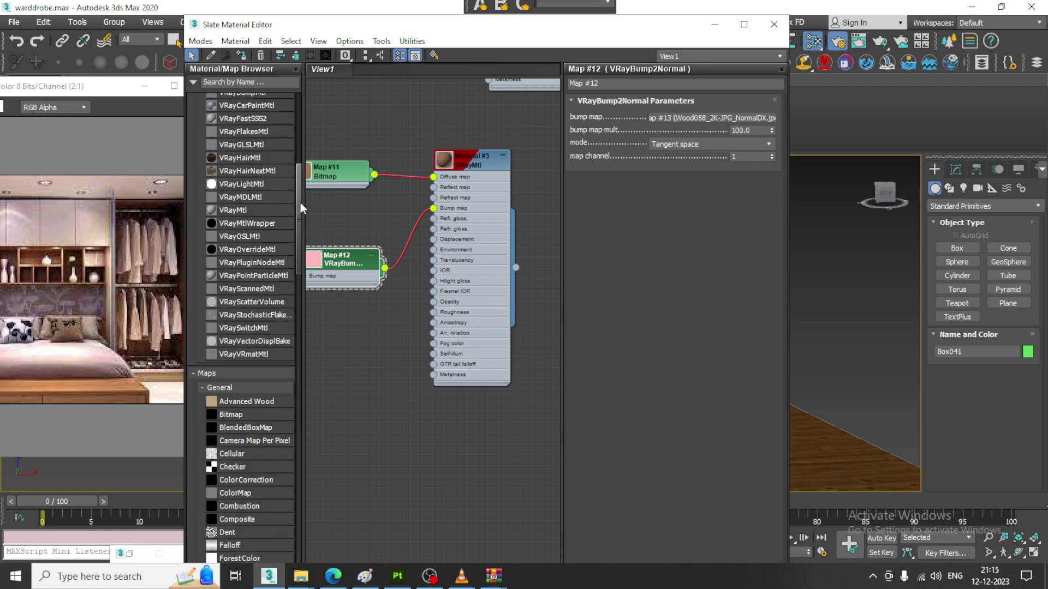
{"action": "left_click_drag", "start_coordinate": [437, 420], "coordinate": [432, 427]}
{"action": "double_click", "coordinate": [432, 427]}
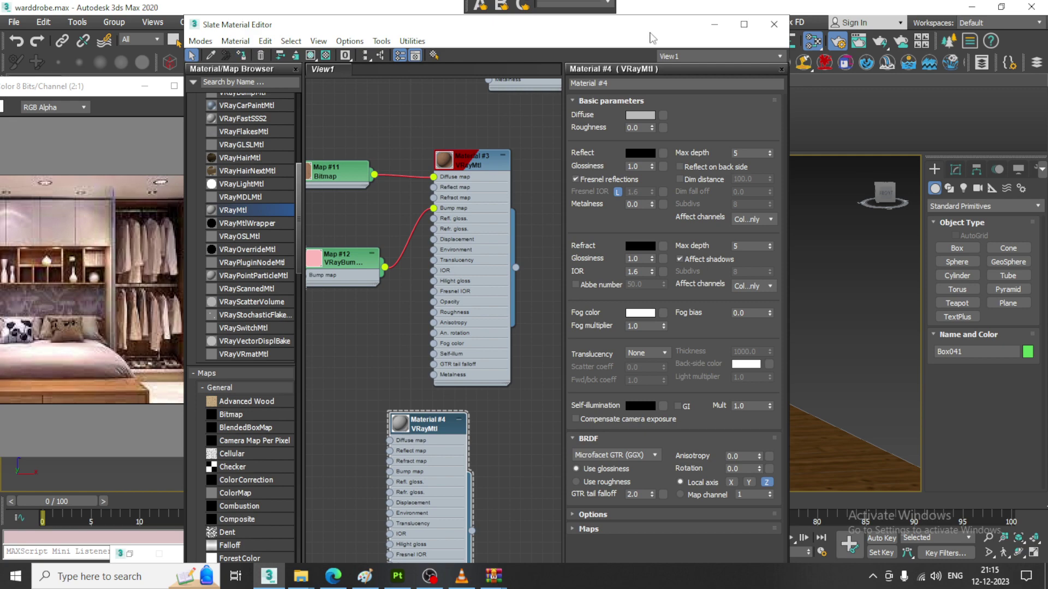
{"action": "left_click", "coordinate": [714, 24]}
Render the bedroom with the back wall, check the bed and wardrobe up close, and stop the render.
{"action": "middle_click_drag", "start_coordinate": [546, 313], "coordinate": [498, 310], "text": "alt"}
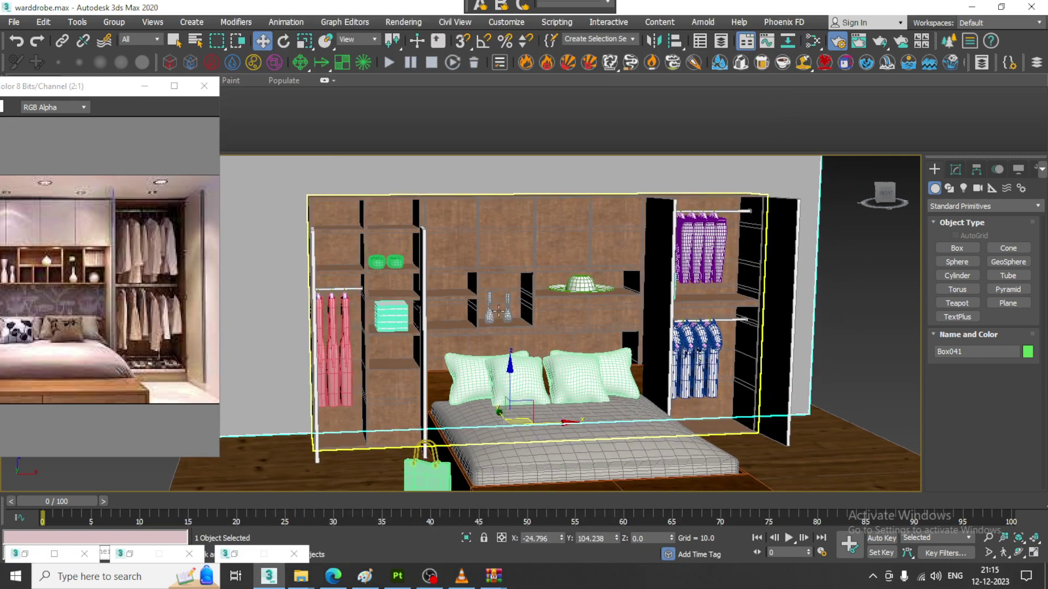
{"action": "key", "text": "shift+q"}
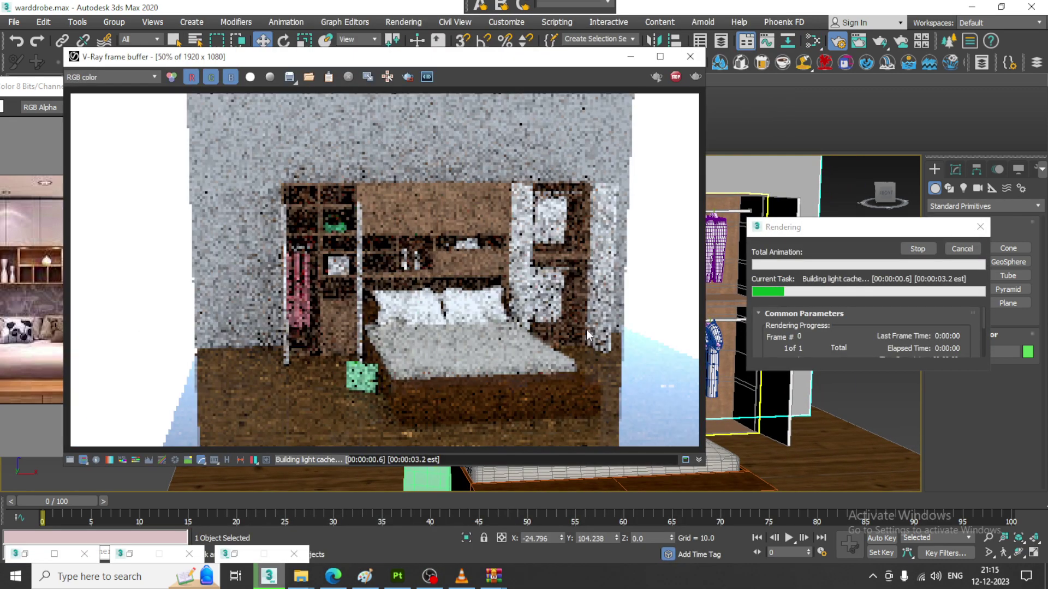
{"action": "scroll", "coordinate": [496, 346], "scroll_direction": "up", "scroll_amount": 2}
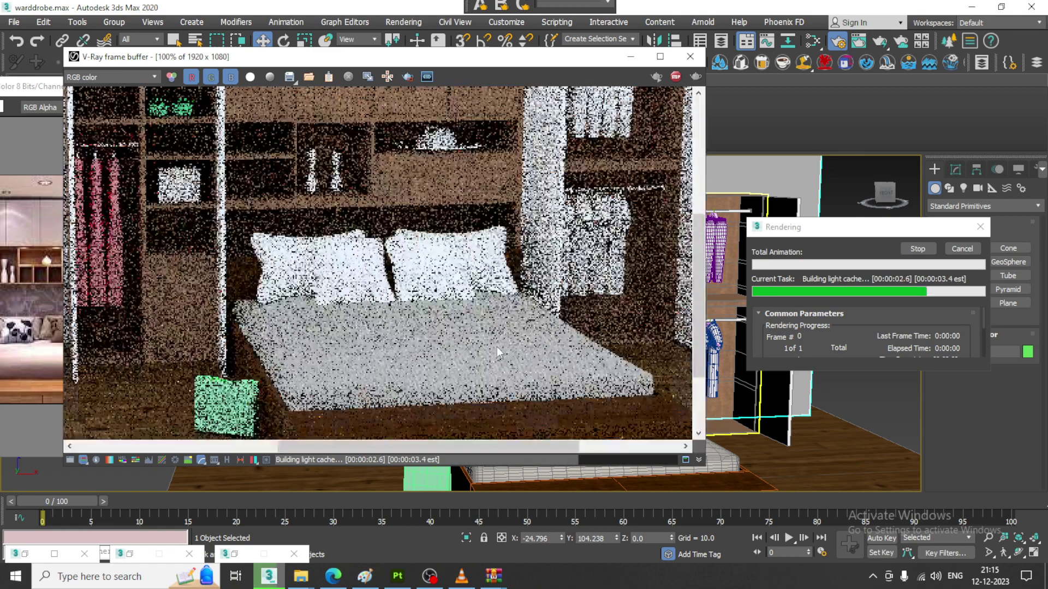
{"action": "scroll", "coordinate": [497, 346], "scroll_direction": "down", "scroll_amount": 2}
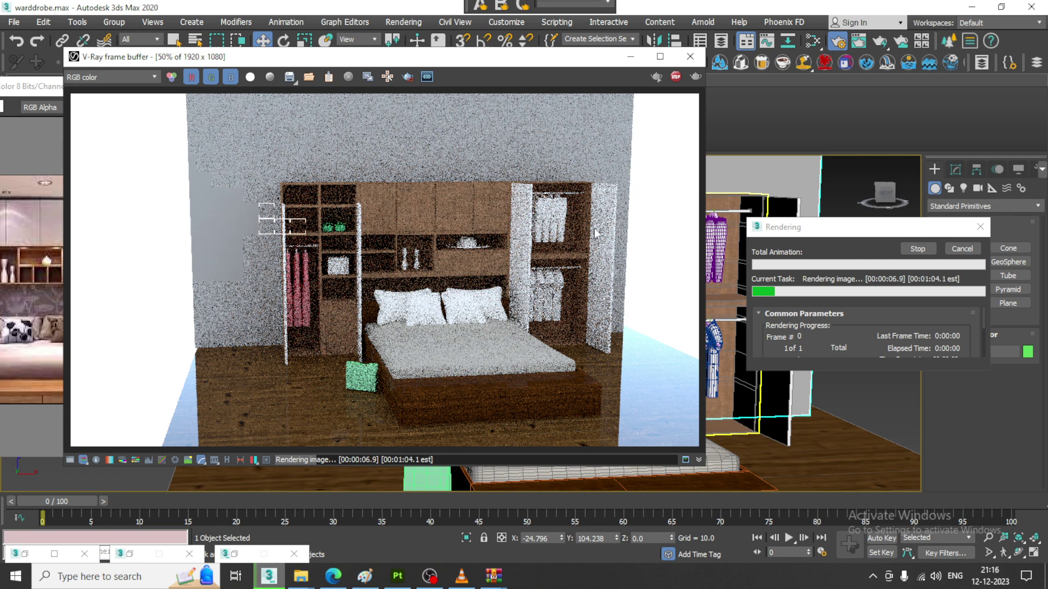
{"action": "left_click", "coordinate": [676, 76]}
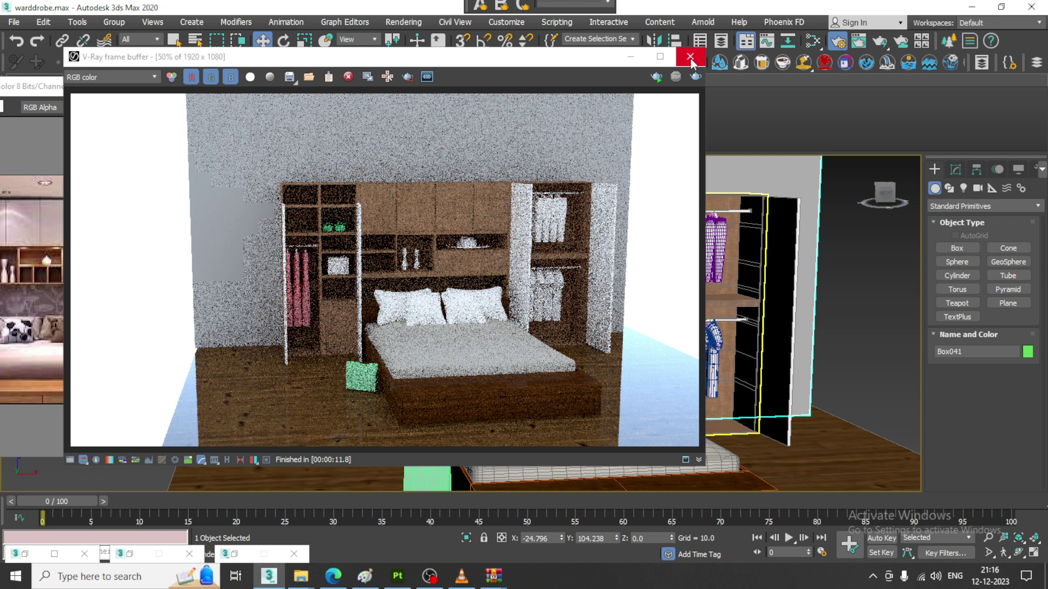